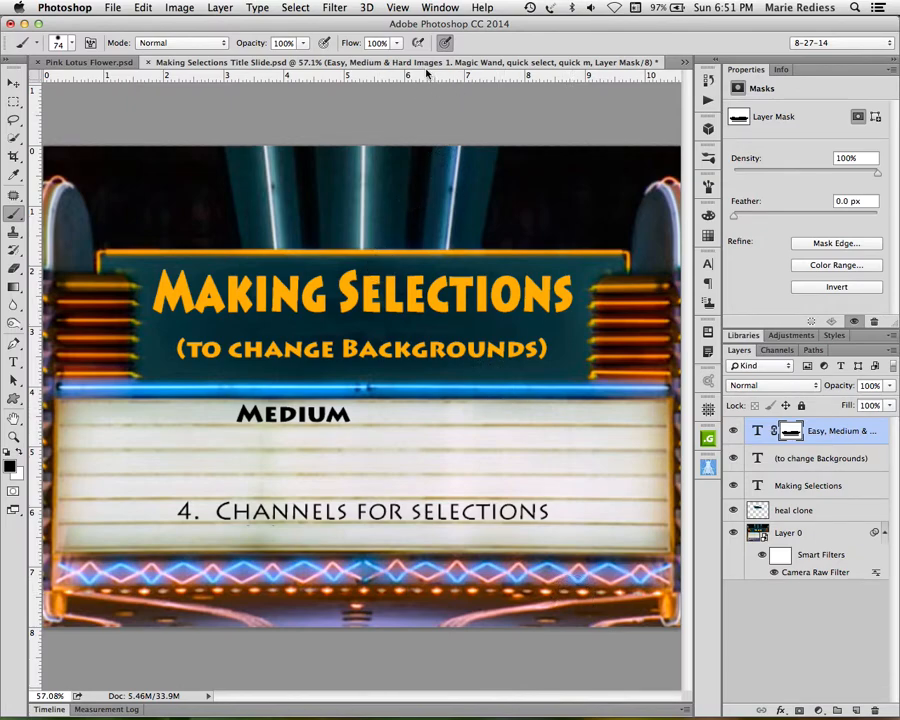
Step: Switch to Pink Lotus Flower.psd and view its Red, Green and Blue channels individually to compare flower-to-background contrast
{"action": "left_click", "coordinate": [107, 64]}
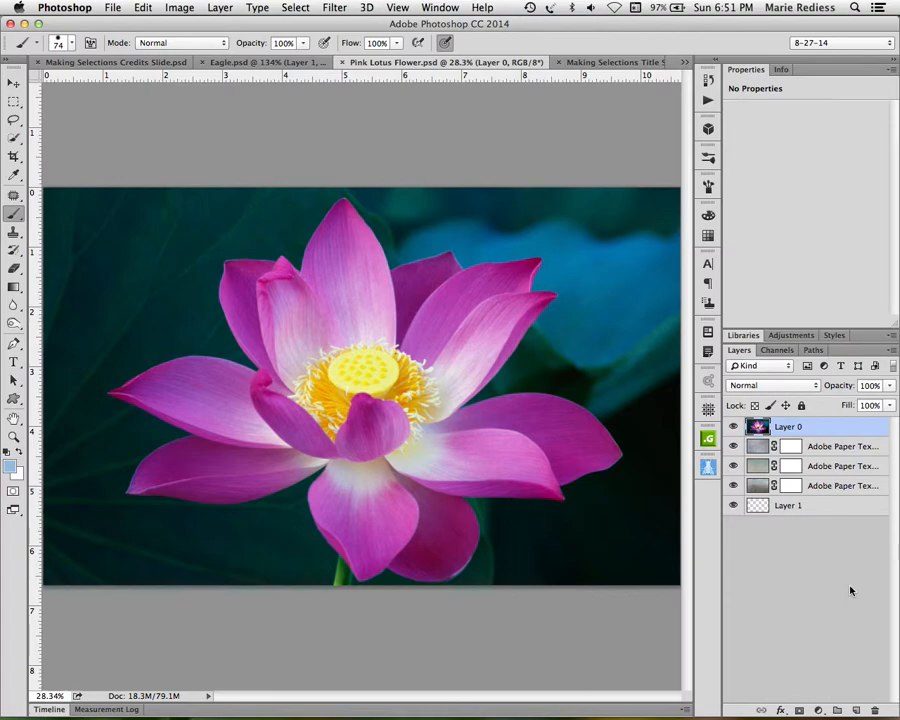
{"action": "left_click", "coordinate": [785, 352]}
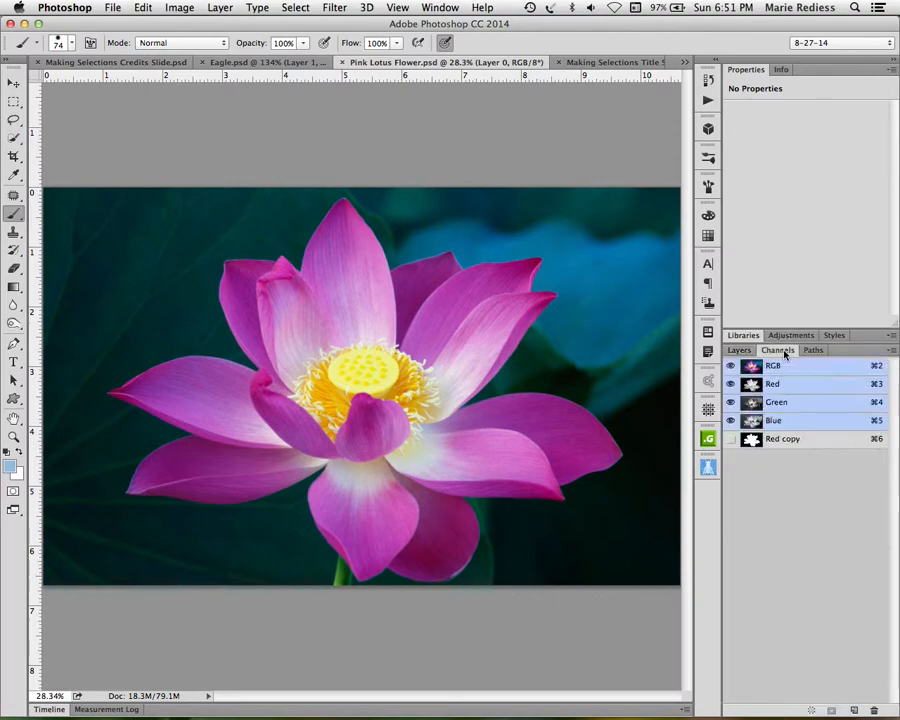
{"action": "left_click", "coordinate": [840, 385]}
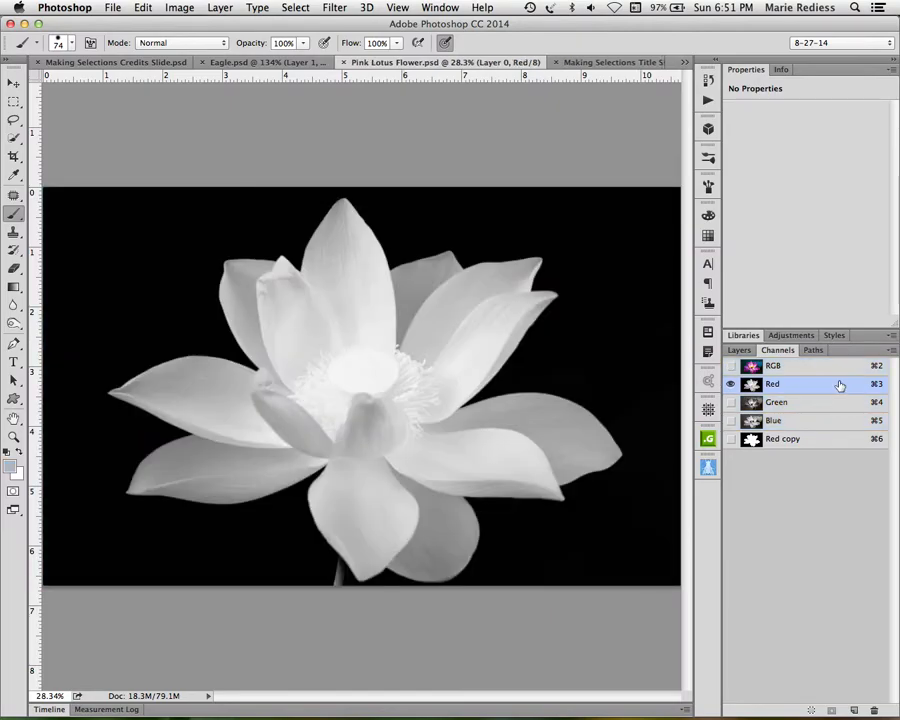
{"action": "left_click", "coordinate": [831, 404]}
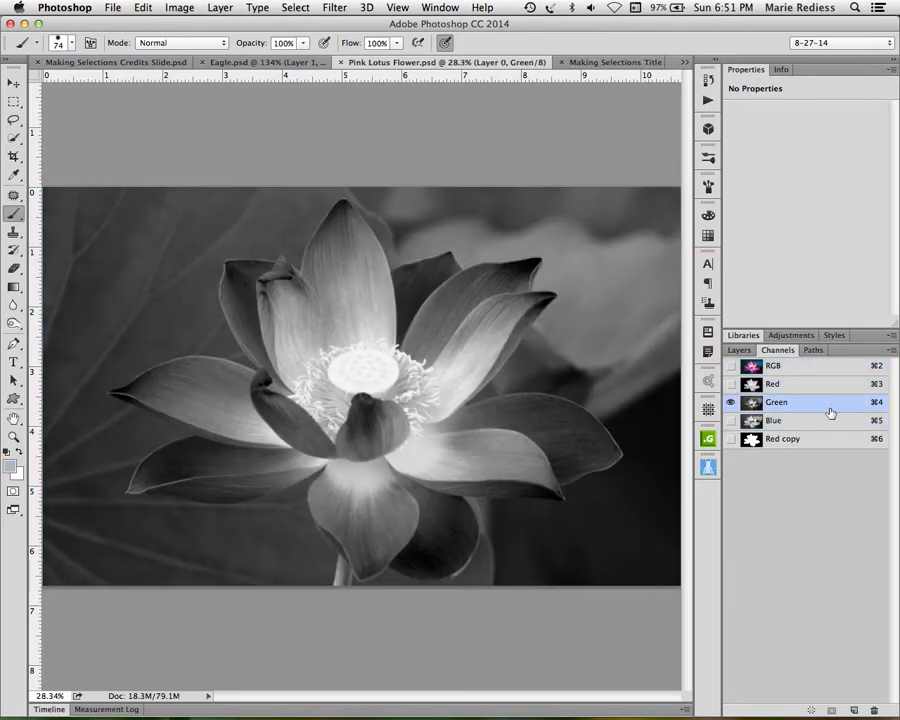
{"action": "left_click", "coordinate": [829, 423]}
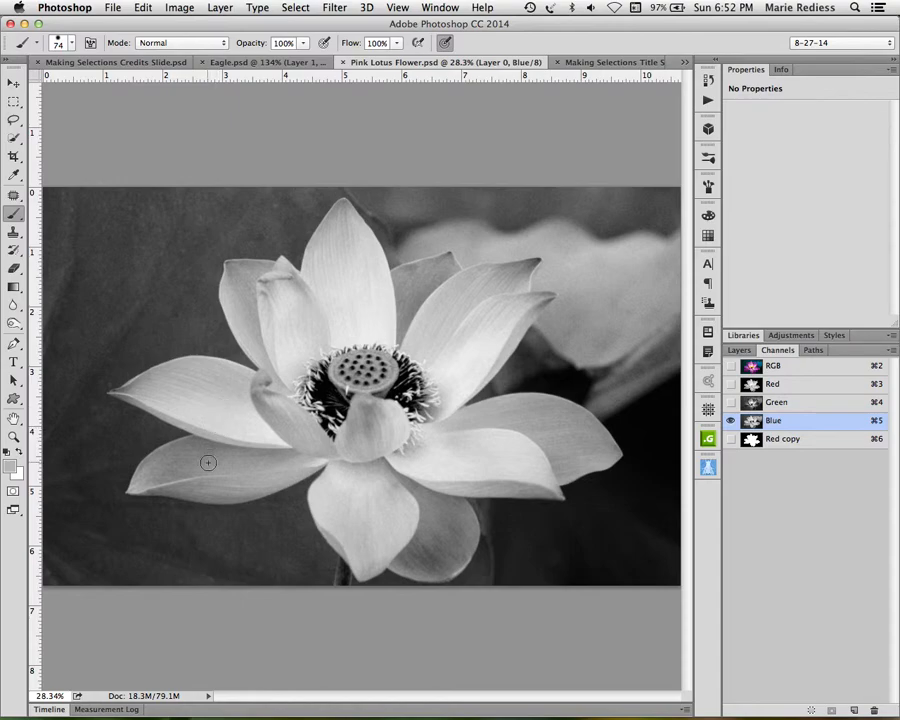
Step: Duplicate the Red channel and apply Levels to the copy with the white input level at 104
{"action": "left_click", "coordinate": [814, 389]}
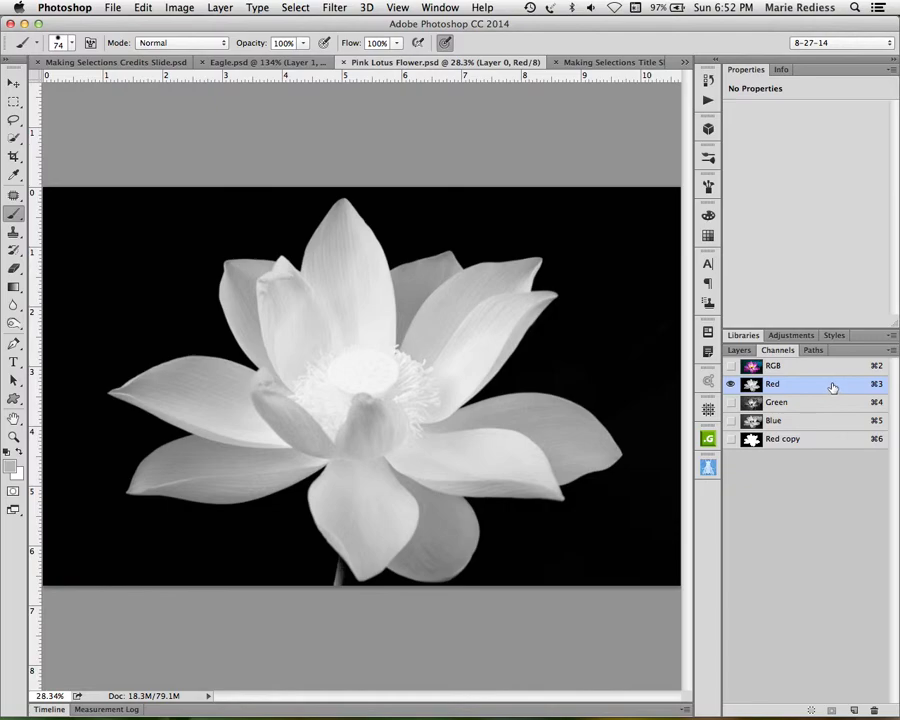
{"action": "left_click_drag", "start_coordinate": [831, 388], "coordinate": [854, 708]}
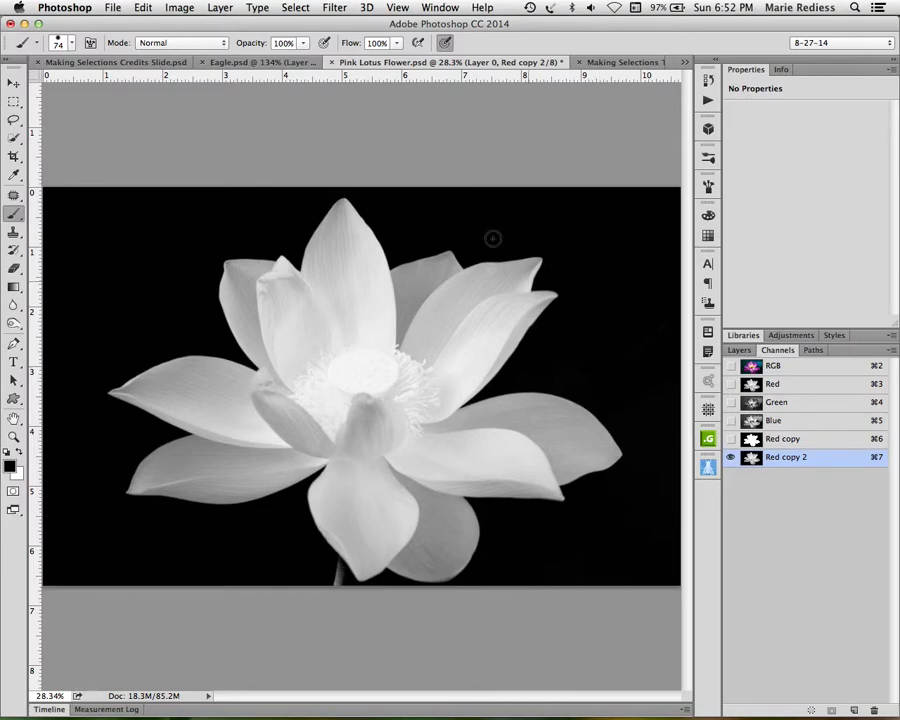
{"action": "left_click", "coordinate": [185, 8]}
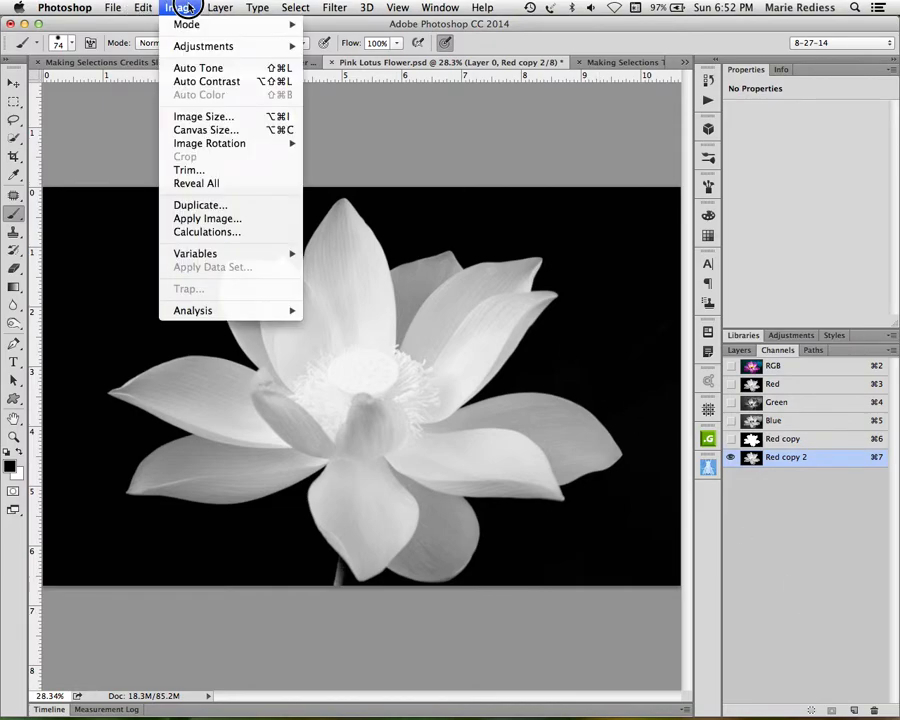
{"action": "mouse_move", "coordinate": [185, 46]}
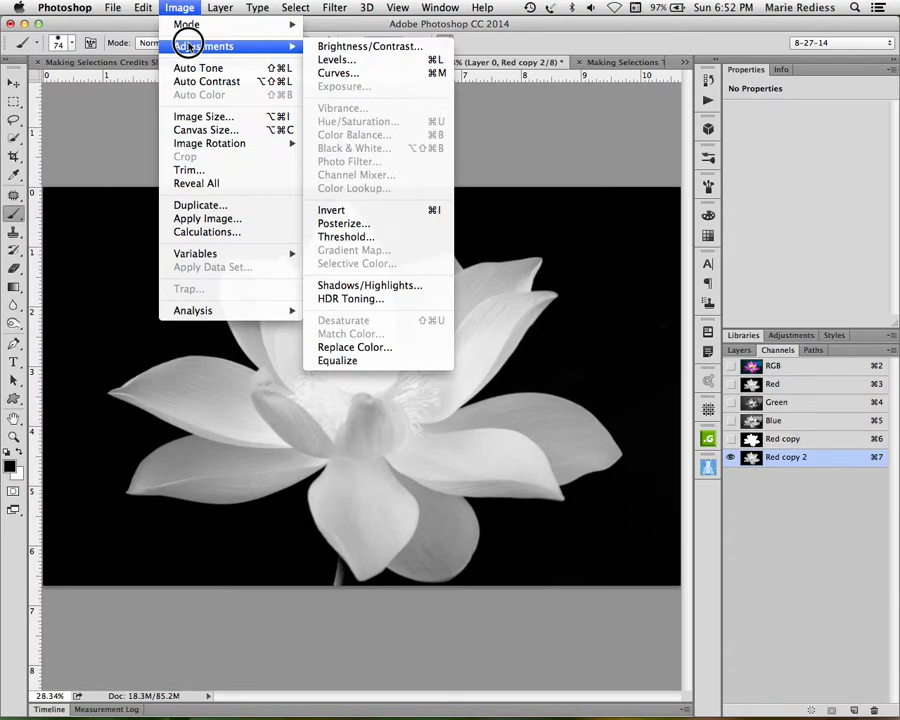
{"action": "left_click", "coordinate": [395, 66]}
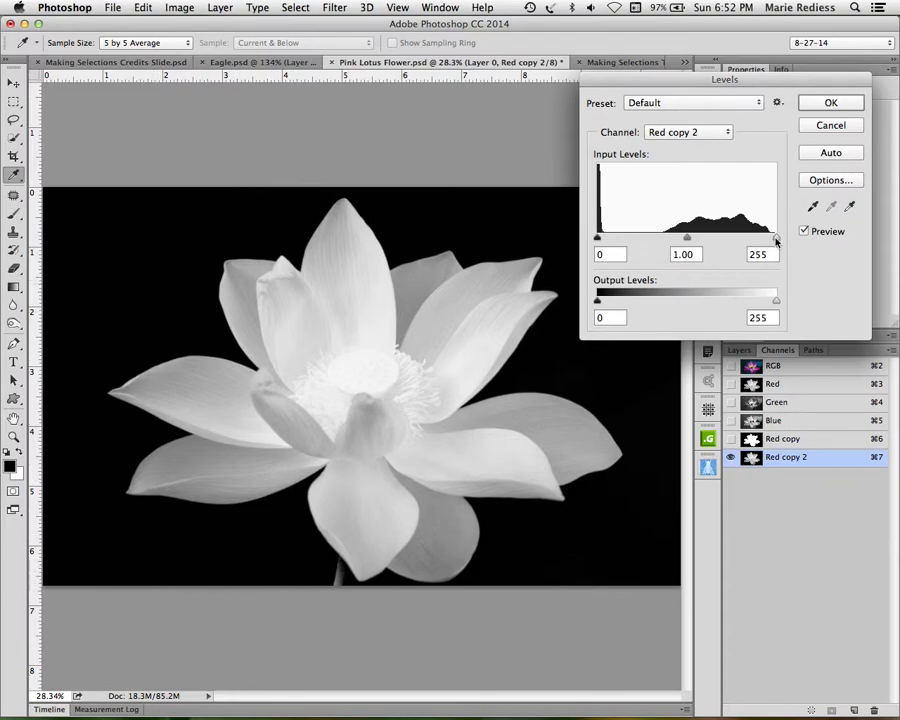
{"action": "left_click_drag", "start_coordinate": [778, 238], "coordinate": [669, 250]}
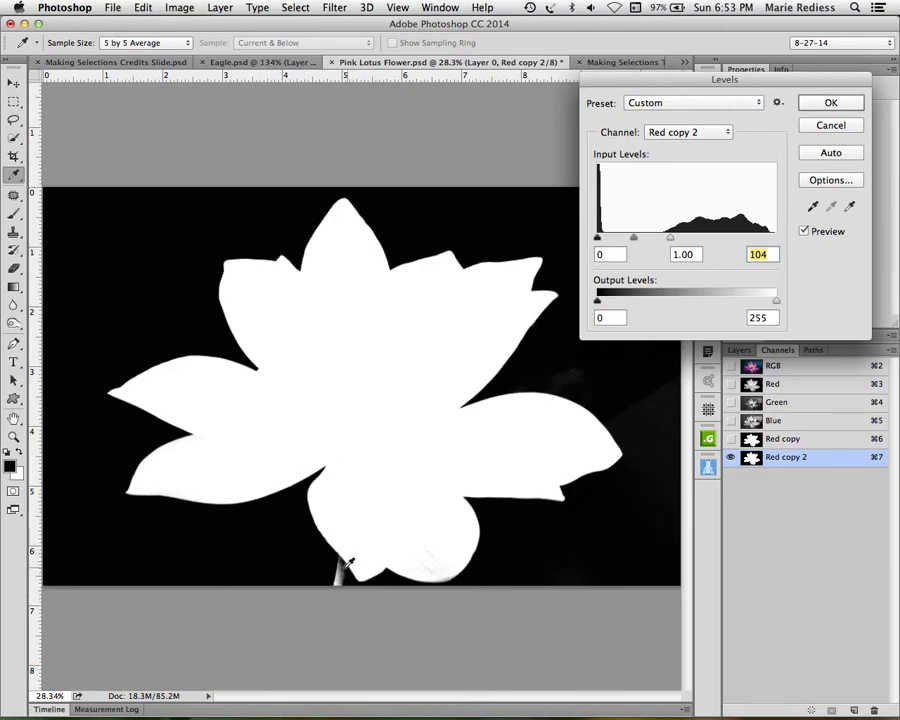
{"action": "left_click", "coordinate": [831, 103]}
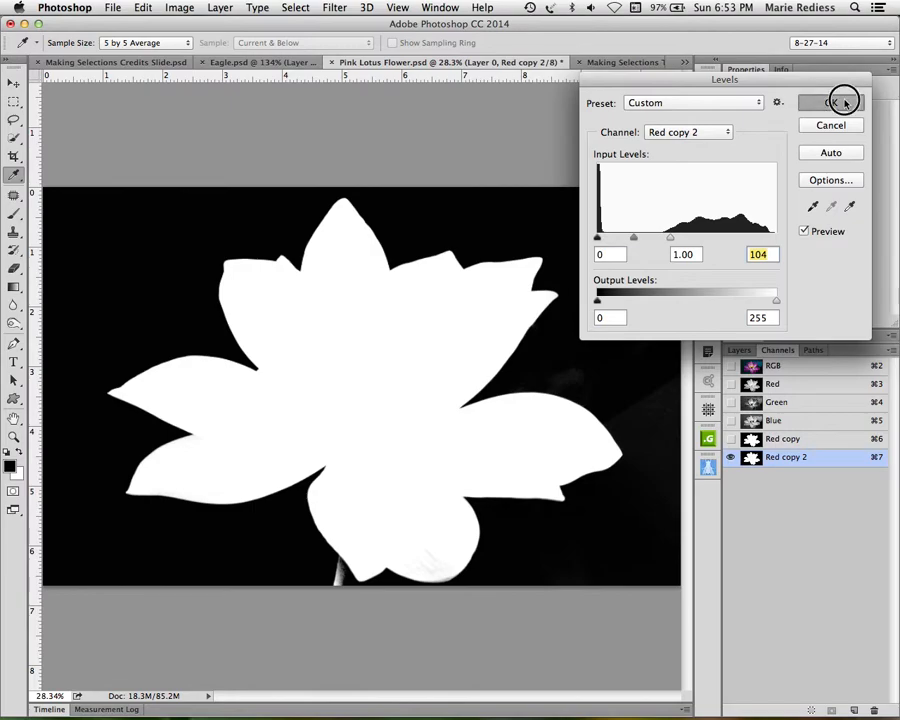
Step: Paint the flower's stem solid white in the copied channel with a 50 px brush, blending it into the petal above
{"action": "key", "text": "b"}
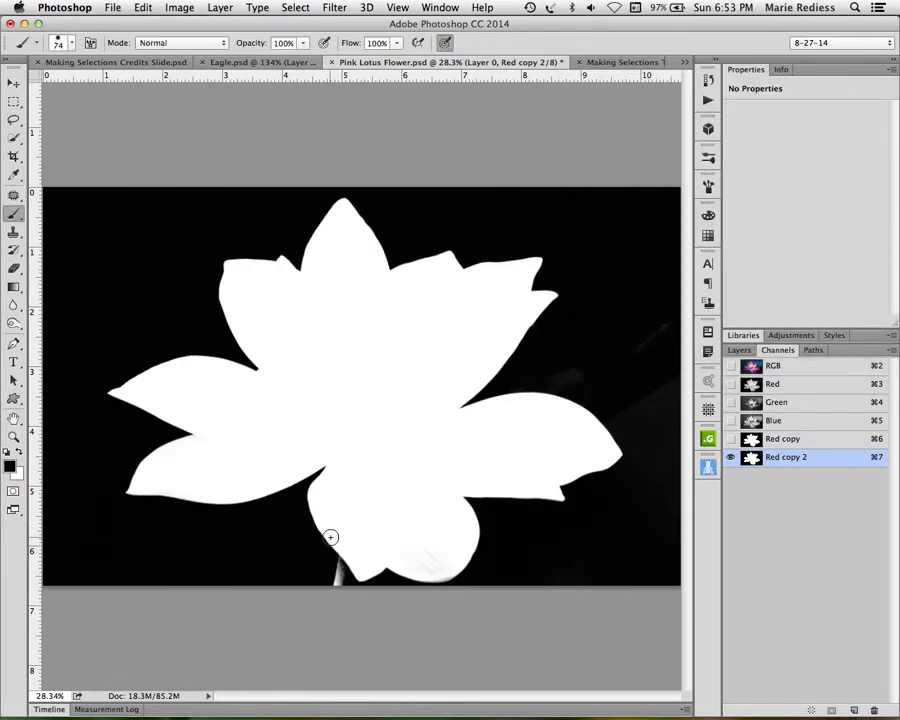
{"action": "key", "text": "z"}
{"action": "mouse_move", "coordinate": [351, 569]}
{"action": "left_mouse_down"}
{"action": "mouse_move", "coordinate": [400, 635]}
{"action": "mouse_move", "coordinate": [394, 555]}
{"action": "left_mouse_up"}
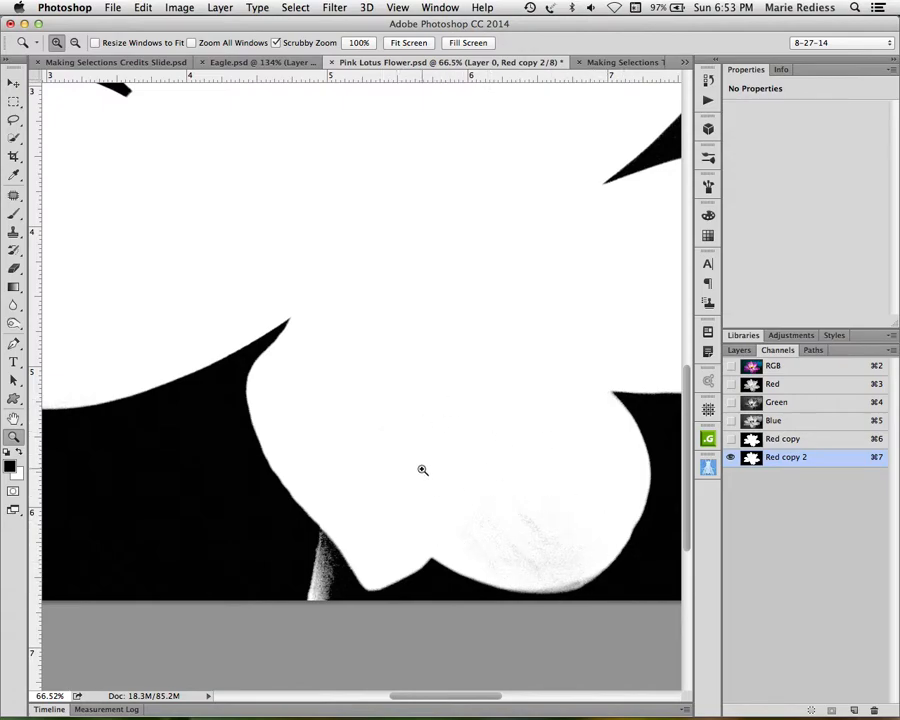
{"action": "key", "text": "b"}
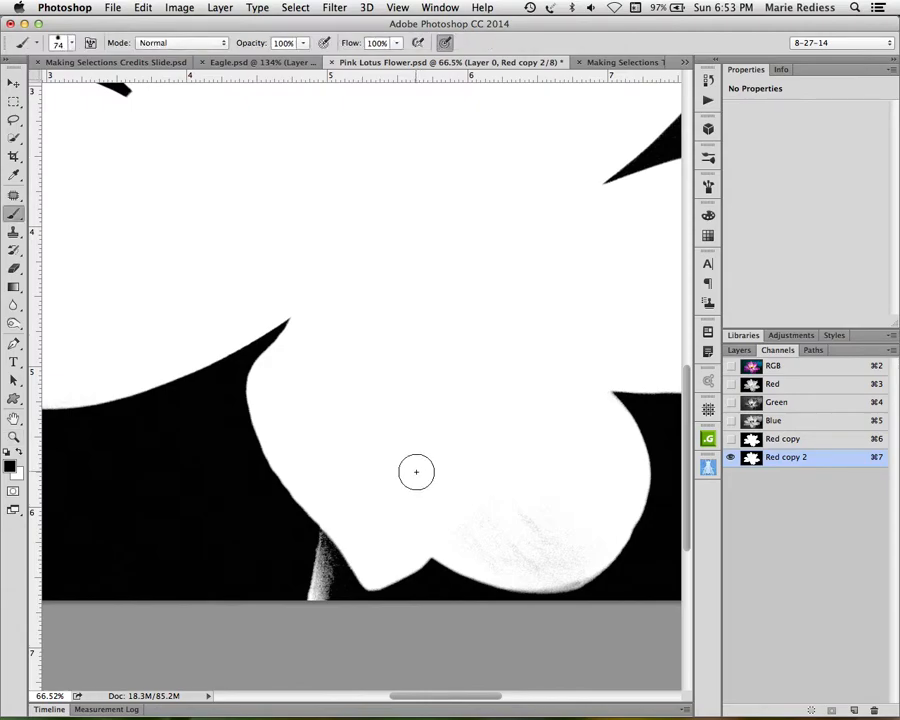
{"action": "key", "text": "x"}
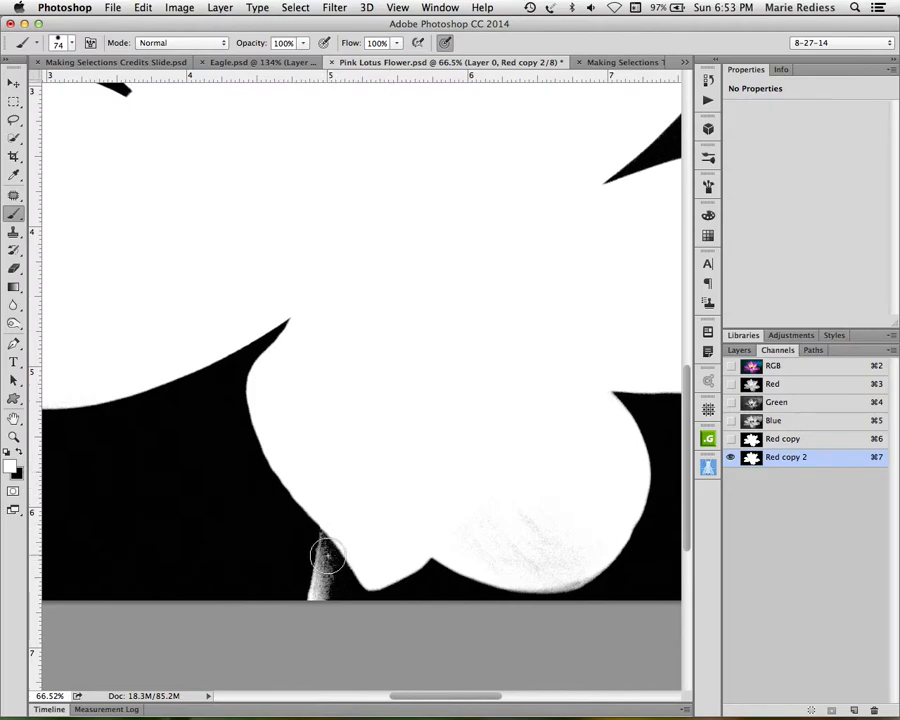
{"action": "key", "text": "bracketleft"}
{"action": "key", "text": "bracketleft"}
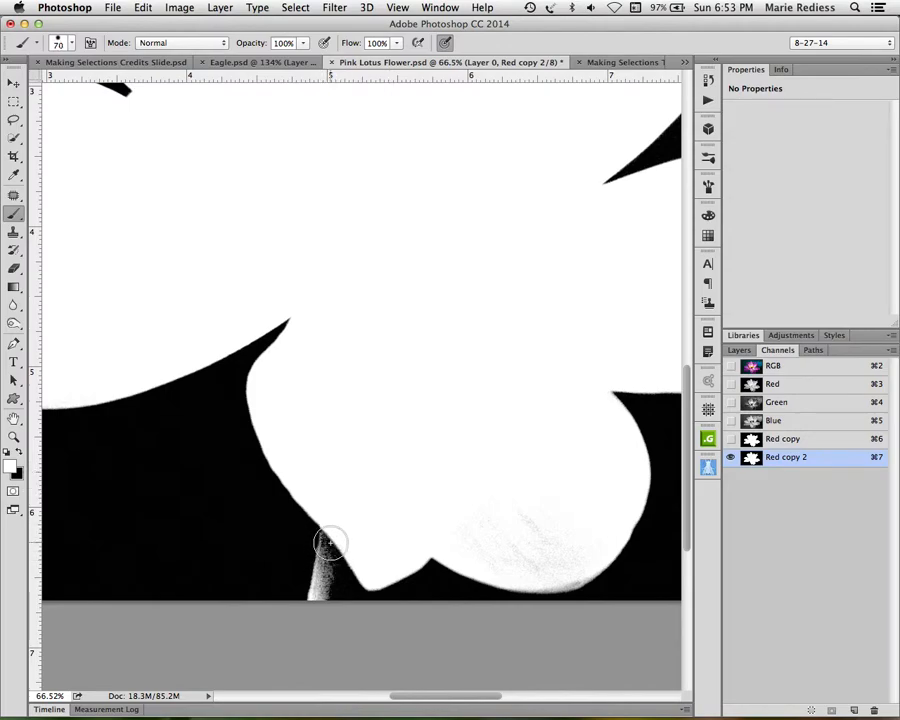
{"action": "key", "text": "bracketleft"}
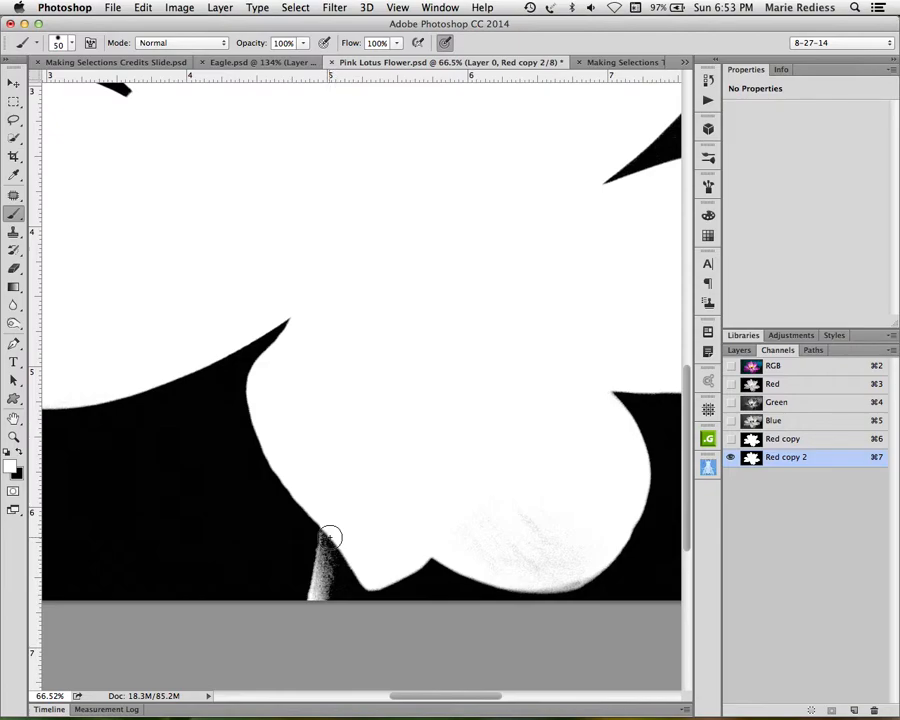
{"action": "left_click", "coordinate": [329, 537]}
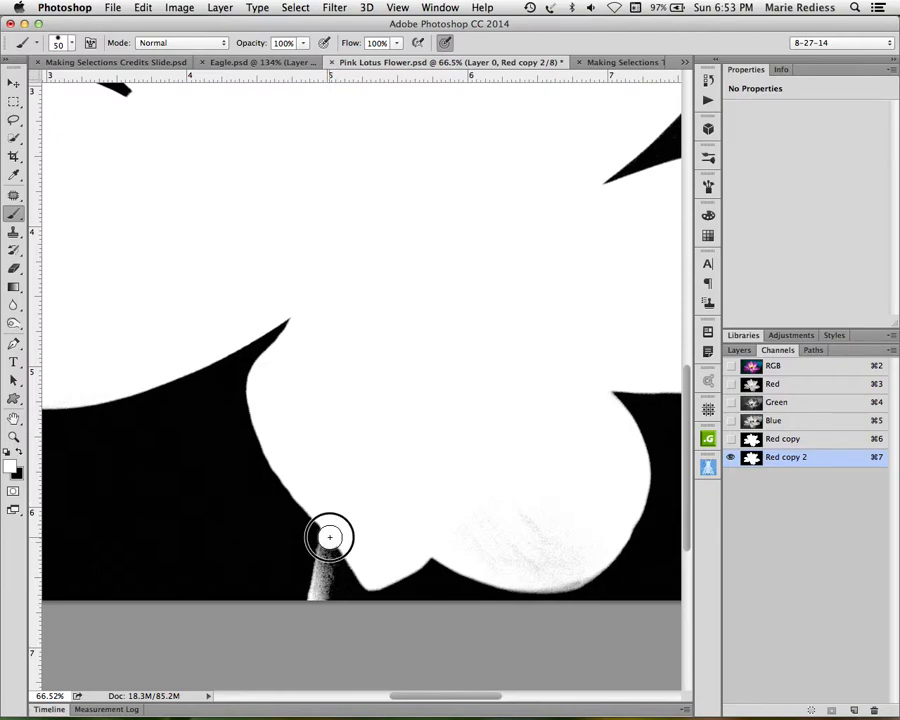
{"action": "left_click", "coordinate": [313, 607], "text": "shift"}
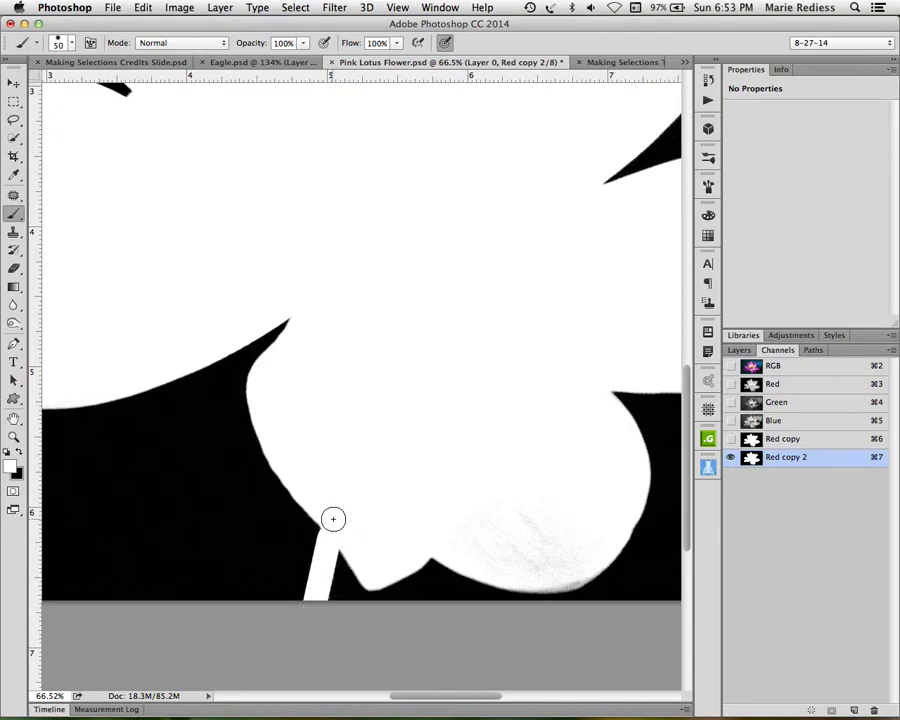
{"action": "left_click_drag", "start_coordinate": [329, 527], "coordinate": [334, 513]}
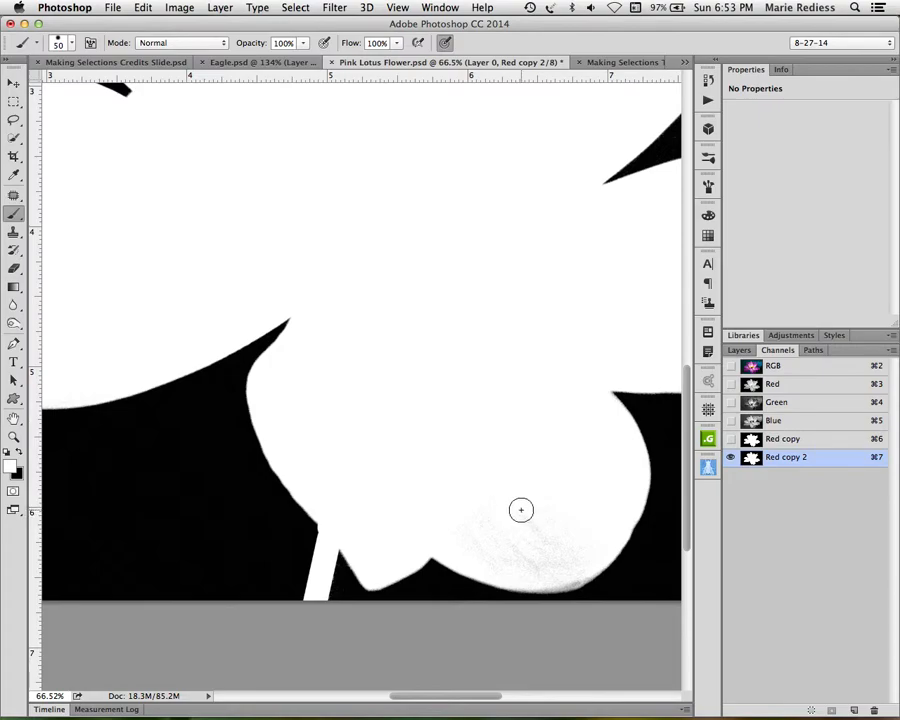
Step: Paint the grey patches on the bottom petal white with a 210 px brush in Overlay mode
{"action": "left_click", "coordinate": [209, 45]}
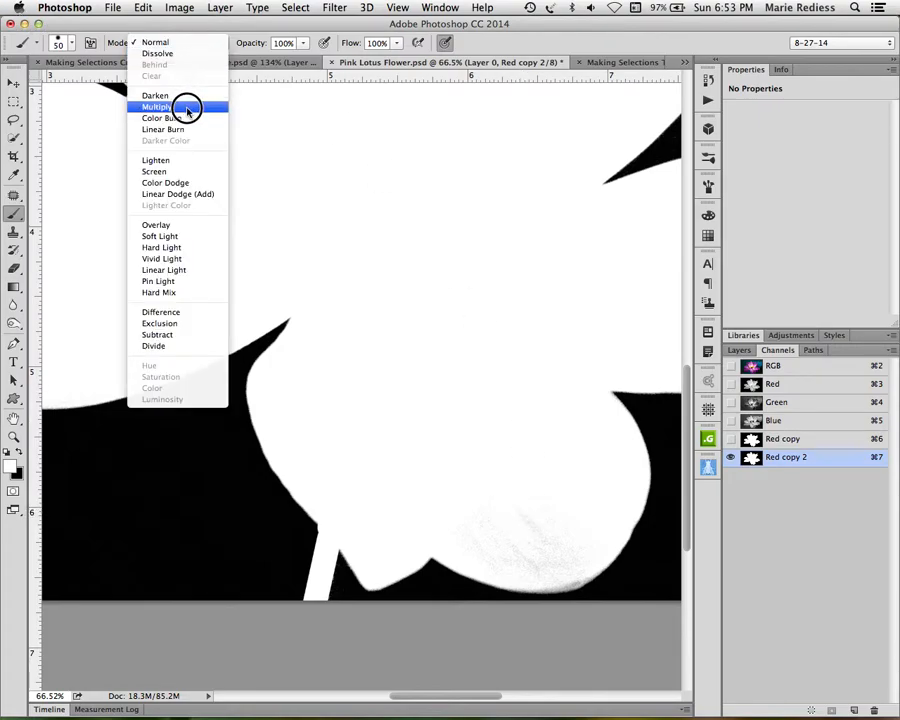
{"action": "left_click", "coordinate": [175, 225]}
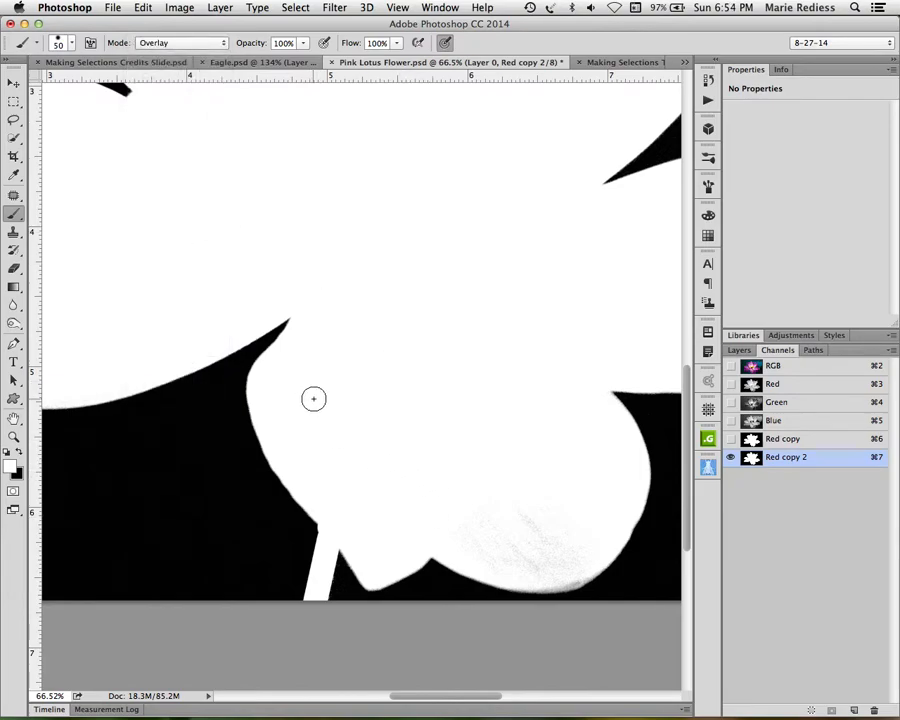
{"action": "mouse_move", "coordinate": [314, 402]}
{"action": "left_mouse_down"}
{"action": "mouse_move", "coordinate": [366, 401]}
{"action": "mouse_move", "coordinate": [347, 408]}
{"action": "left_mouse_up"}
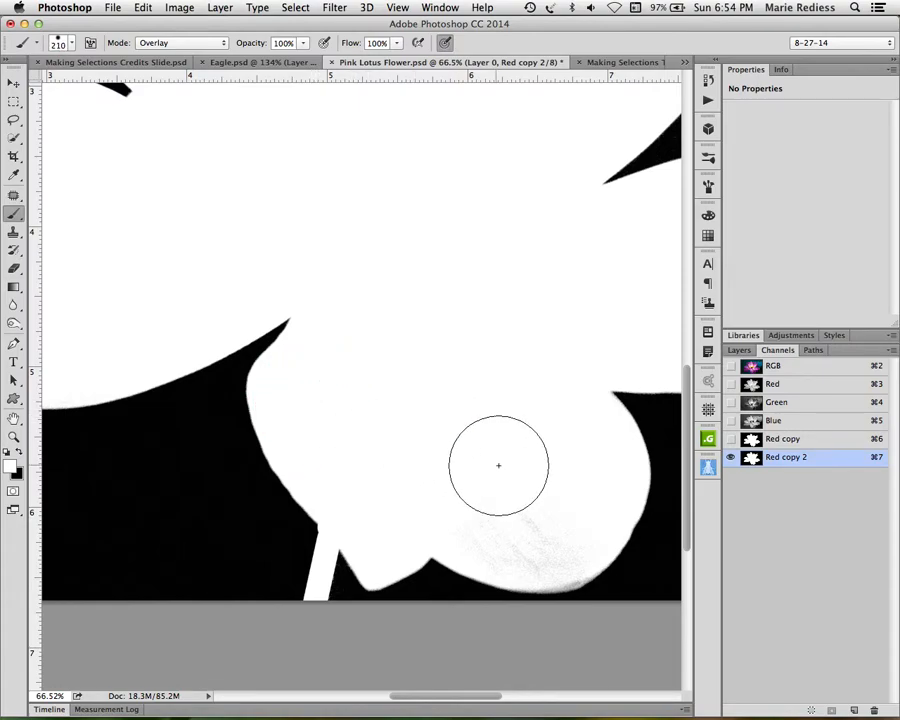
{"action": "mouse_move", "coordinate": [490, 492]}
{"action": "left_mouse_down"}
{"action": "mouse_move", "coordinate": [518, 535]}
{"action": "mouse_move", "coordinate": [563, 554]}
{"action": "mouse_move", "coordinate": [589, 528]}
{"action": "mouse_move", "coordinate": [603, 447]}
{"action": "left_mouse_up"}
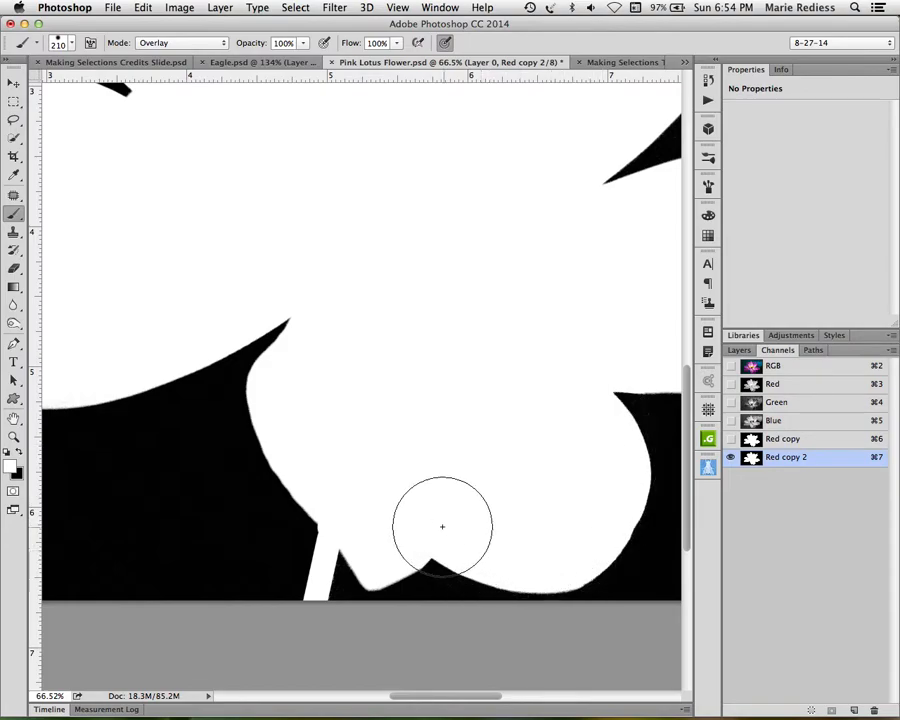
Step: Brush white in Overlay mode along the remaining petal edges, including the petals on the flower's left side, to clean them
{"action": "mouse_move", "coordinate": [636, 396]}
{"action": "left_mouse_down"}
{"action": "mouse_move", "coordinate": [442, 397]}
{"action": "mouse_move", "coordinate": [242, 467]}
{"action": "mouse_move", "coordinate": [545, 379]}
{"action": "mouse_move", "coordinate": [529, 319]}
{"action": "mouse_move", "coordinate": [398, 225]}
{"action": "mouse_move", "coordinate": [246, 262]}
{"action": "mouse_move", "coordinate": [276, 465]}
{"action": "mouse_move", "coordinate": [325, 594]}
{"action": "mouse_move", "coordinate": [492, 646]}
{"action": "left_mouse_up"}
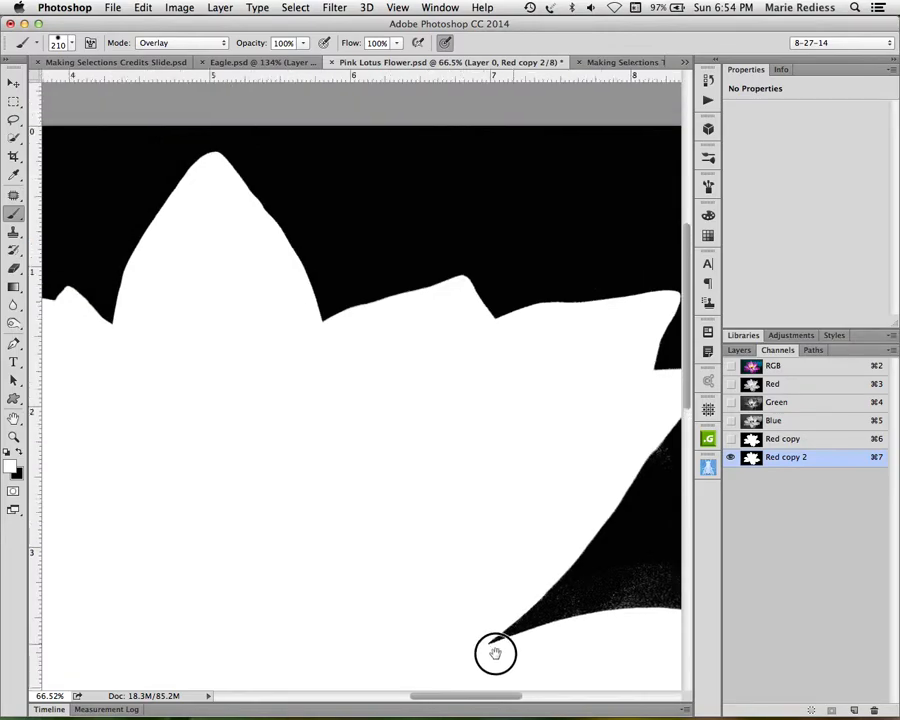
{"action": "mouse_move", "coordinate": [288, 482]}
{"action": "left_mouse_down"}
{"action": "mouse_move", "coordinate": [548, 462]}
{"action": "mouse_move", "coordinate": [653, 270]}
{"action": "left_mouse_up"}
{"action": "left_click_drag", "start_coordinate": [436, 521], "coordinate": [477, 331]}
{"action": "left_click_drag", "start_coordinate": [422, 350], "coordinate": [318, 395]}
{"action": "left_click_drag", "start_coordinate": [232, 462], "coordinate": [580, 466]}
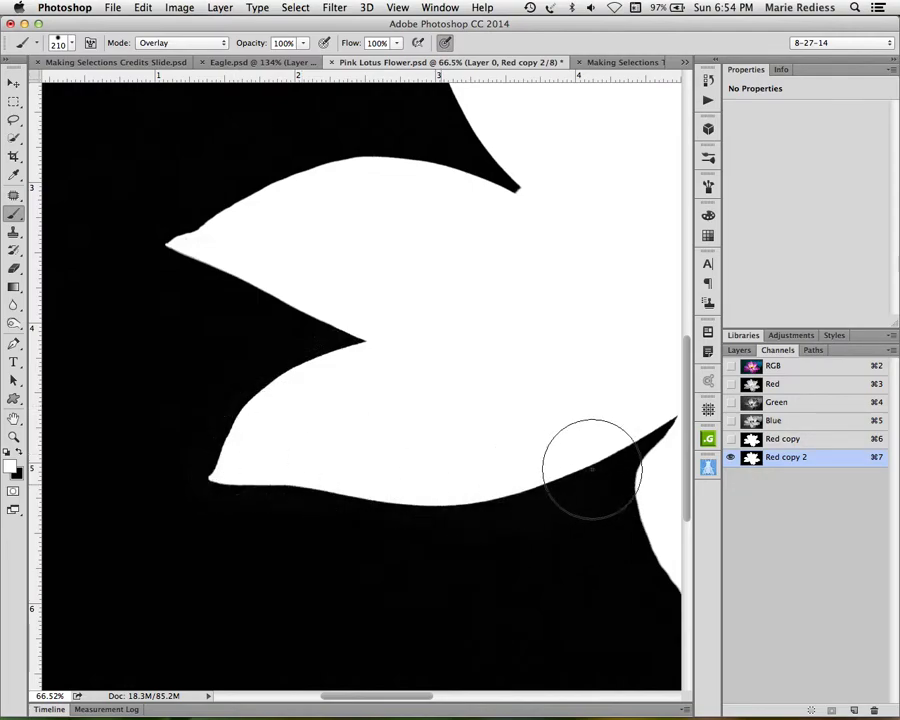
{"action": "left_click_drag", "start_coordinate": [484, 318], "coordinate": [197, 298]}
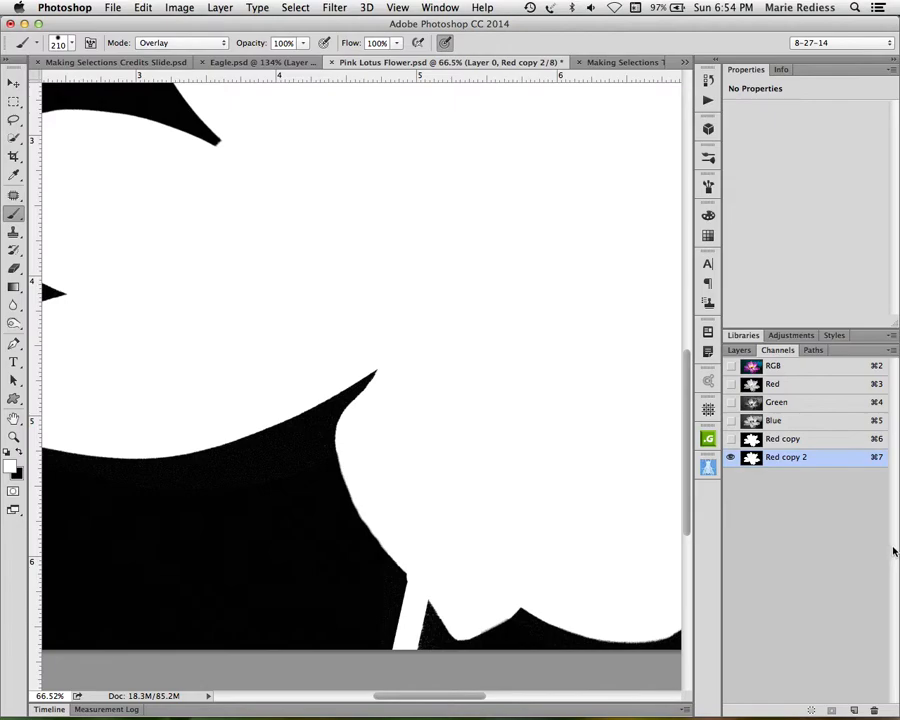
Step: Set the brush blending mode back to Normal
{"action": "left_click", "coordinate": [197, 44]}
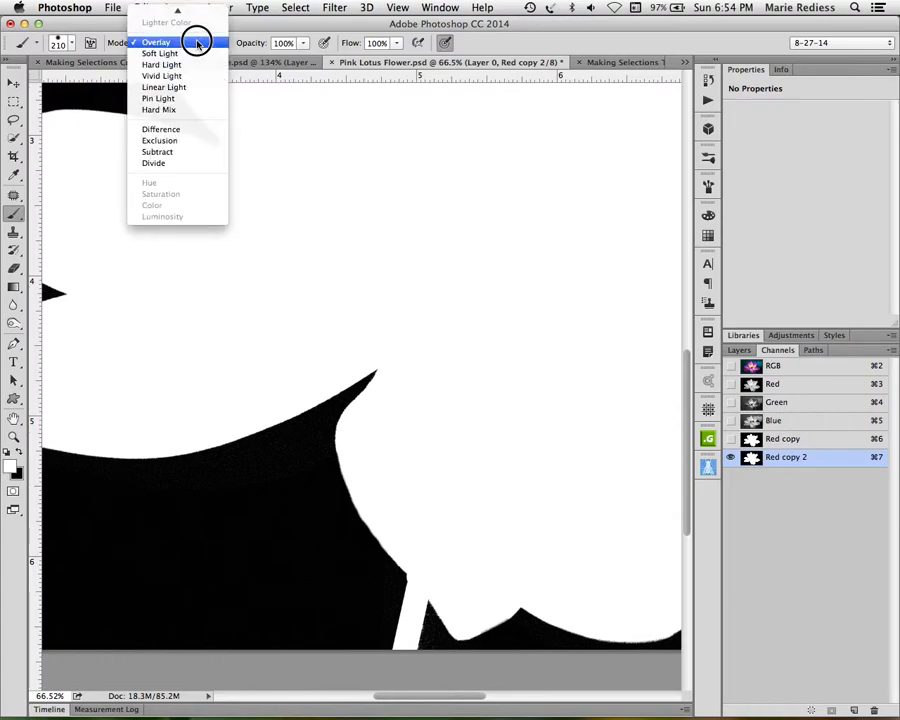
{"action": "scroll", "coordinate": [197, 44], "scroll_direction": "up", "scroll_amount": 5}
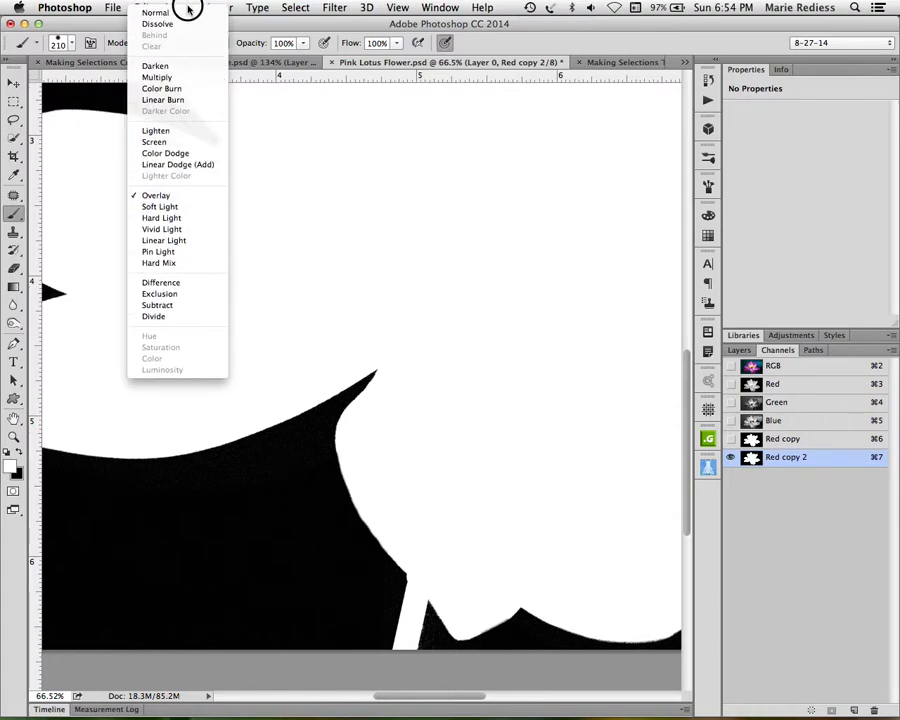
{"action": "left_click", "coordinate": [156, 13]}
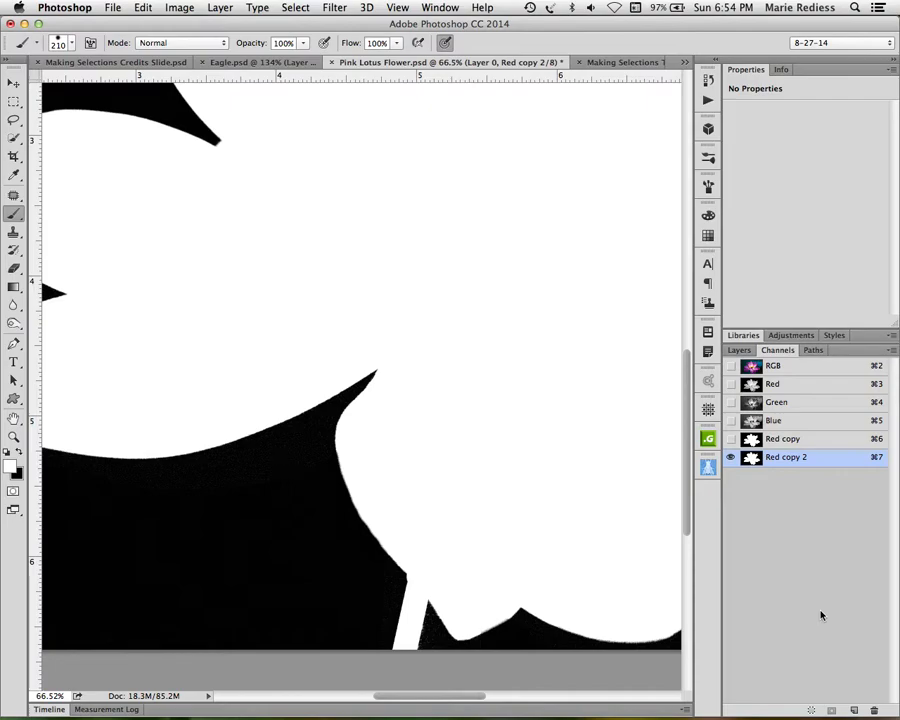
Step: Load the Red copy 2 channel as a selection and return to the full-colour RGB image with its layers shown
{"action": "key", "text": "super+0"}
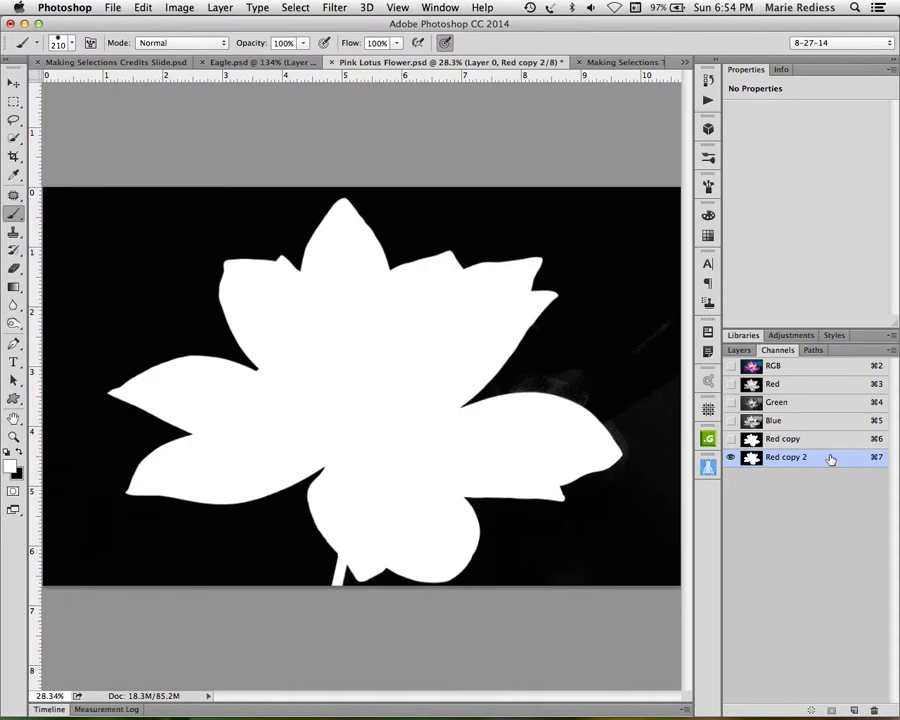
{"action": "left_click", "coordinate": [752, 460], "text": "super"}
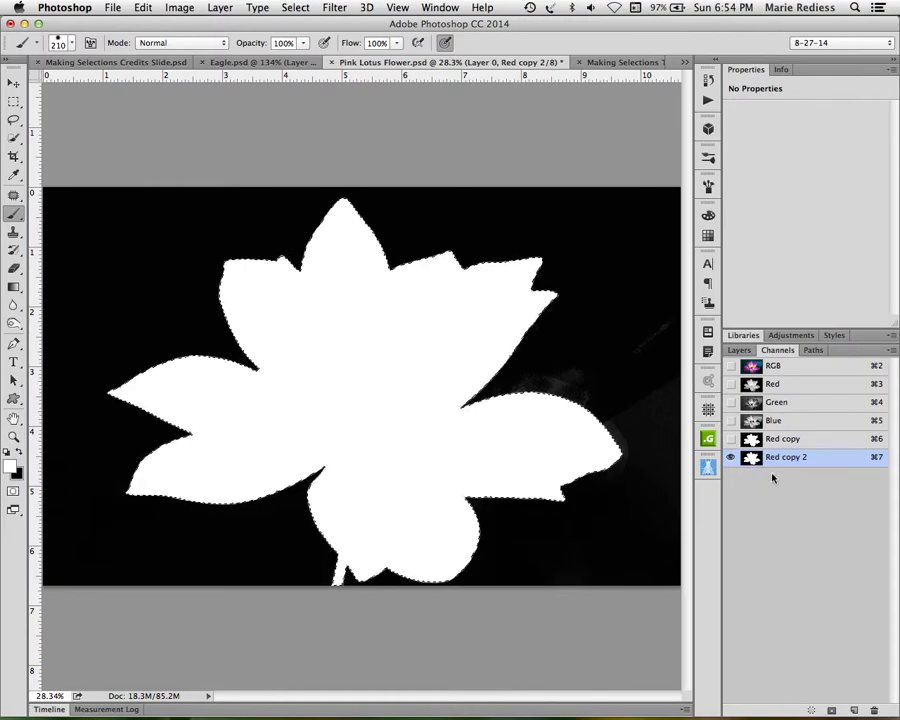
{"action": "left_click", "coordinate": [820, 368]}
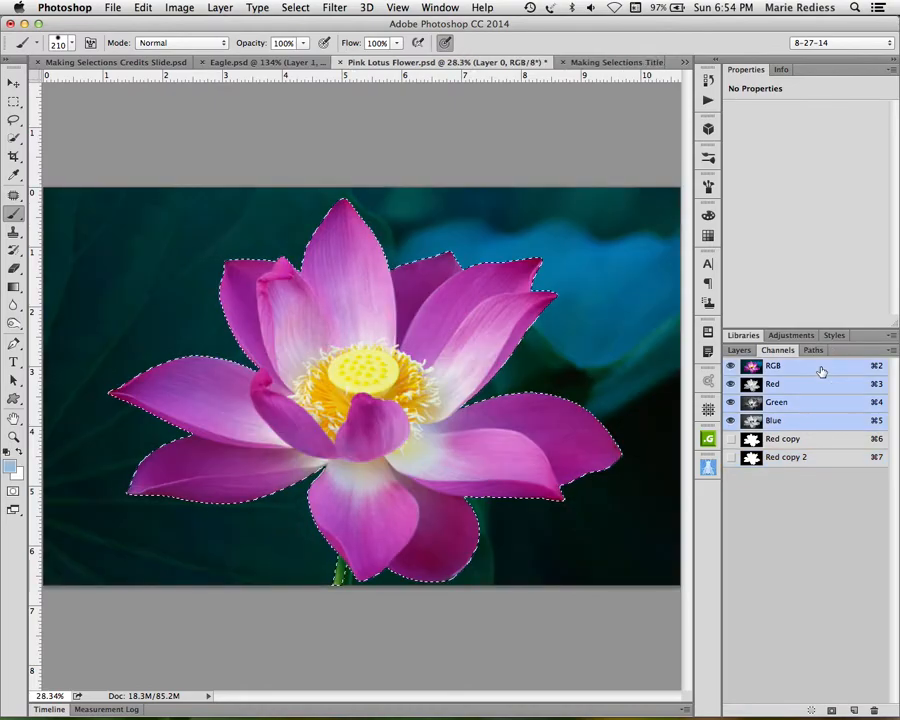
{"action": "left_click", "coordinate": [741, 351]}
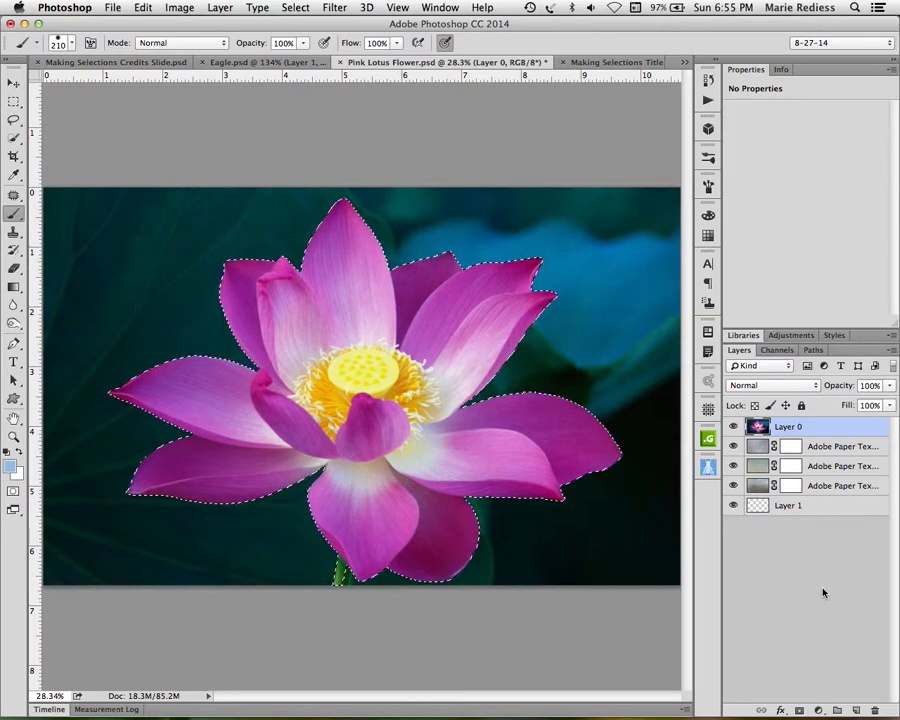
Step: Check the flower selection in Quick Mask, paint the stem's dark side into it with a 69 px black brush, and return to the selection
{"action": "key", "text": "q"}
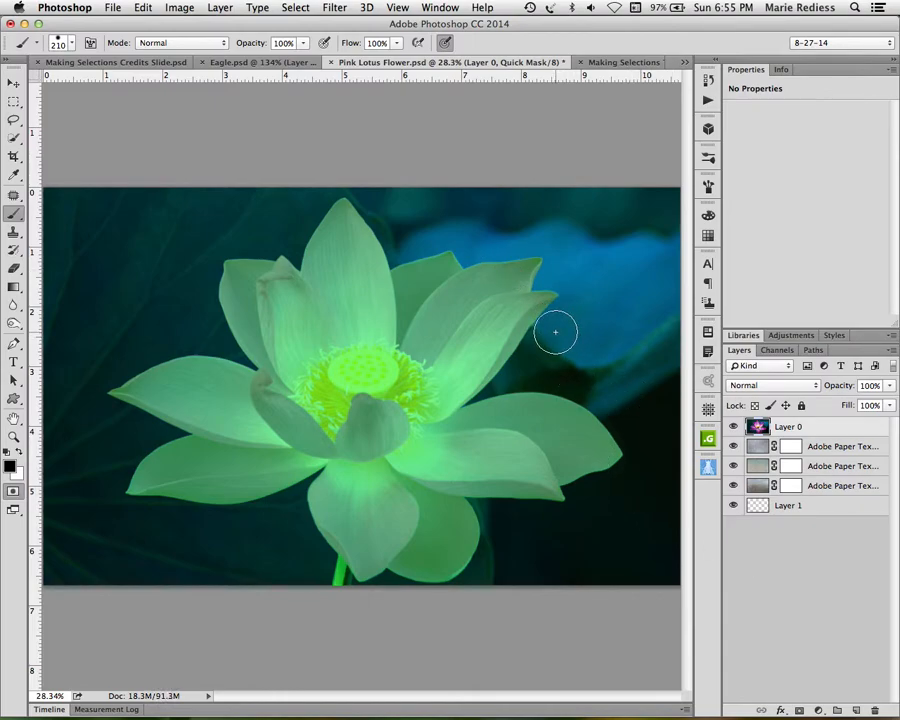
{"action": "key", "text": "z"}
{"action": "left_click_drag", "start_coordinate": [555, 336], "coordinate": [599, 455]}
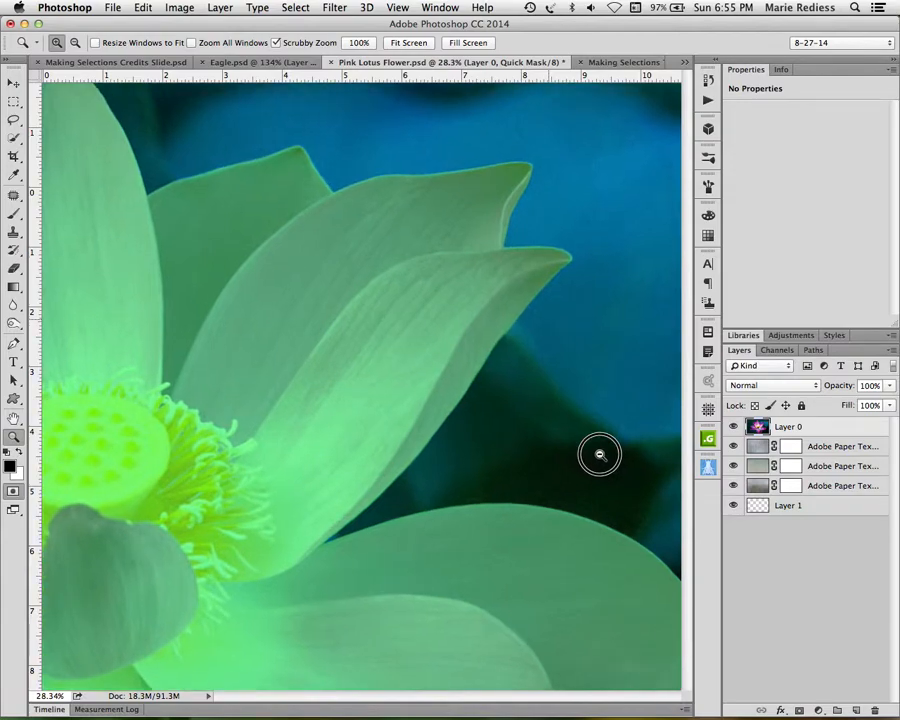
{"action": "key", "text": "b"}
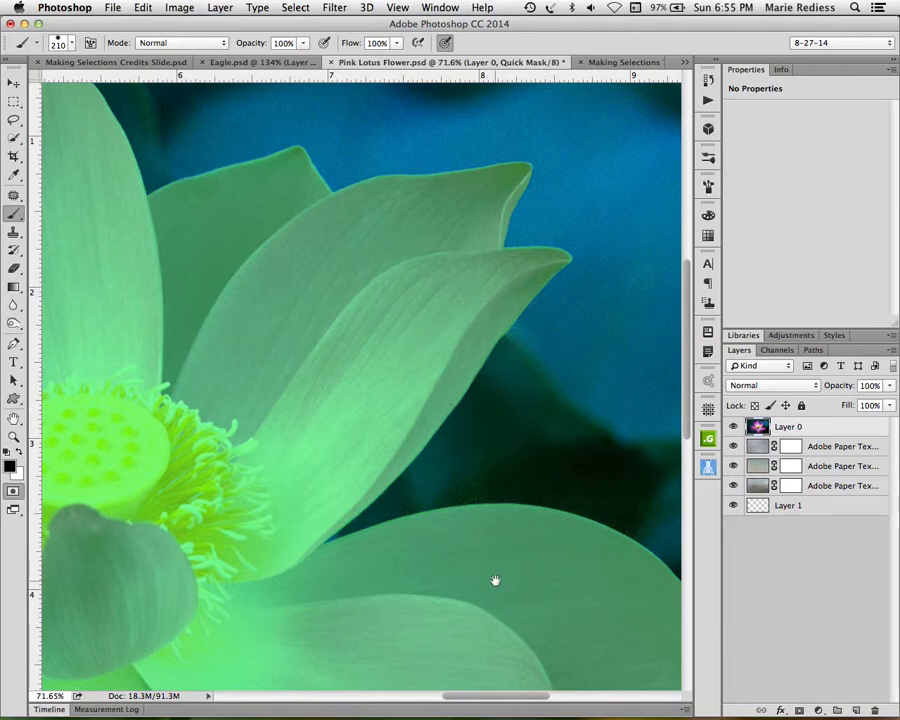
{"action": "left_click_drag", "start_coordinate": [494, 580], "coordinate": [475, 356]}
{"action": "scroll", "coordinate": [446, 207], "scroll_direction": "down", "scroll_amount": 10}
{"action": "scroll", "coordinate": [446, 207], "scroll_direction": "left", "scroll_amount": 10}
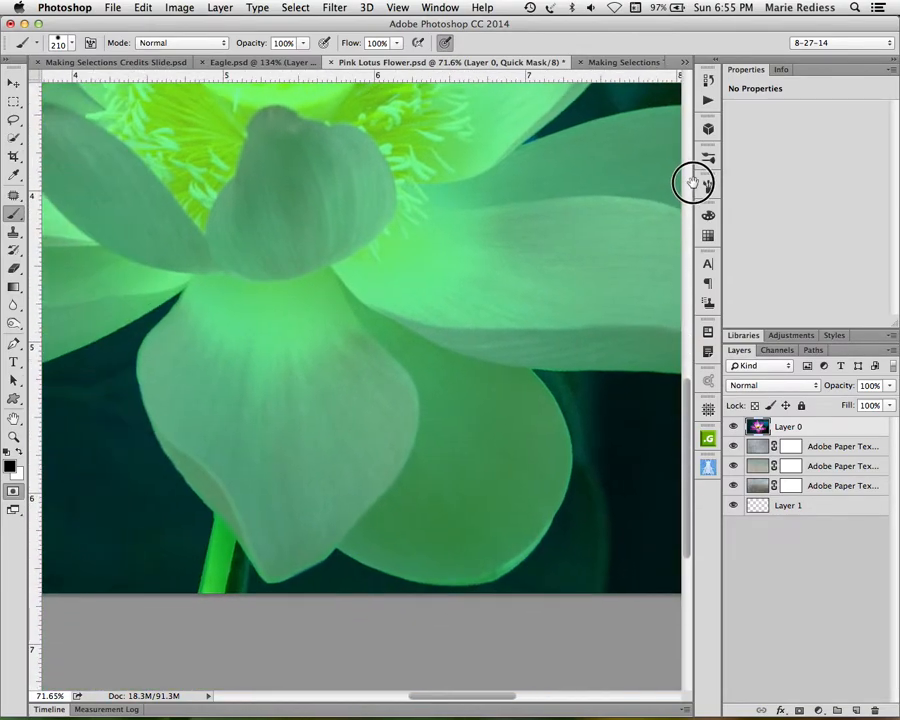
{"action": "left_click_drag", "start_coordinate": [698, 183], "coordinate": [770, 187]}
{"action": "mouse_move", "coordinate": [496, 371]}
{"action": "left_mouse_down"}
{"action": "mouse_move", "coordinate": [496, 351]}
{"action": "mouse_move", "coordinate": [541, 338]}
{"action": "mouse_move", "coordinate": [532, 379]}
{"action": "mouse_move", "coordinate": [486, 368]}
{"action": "left_mouse_up"}
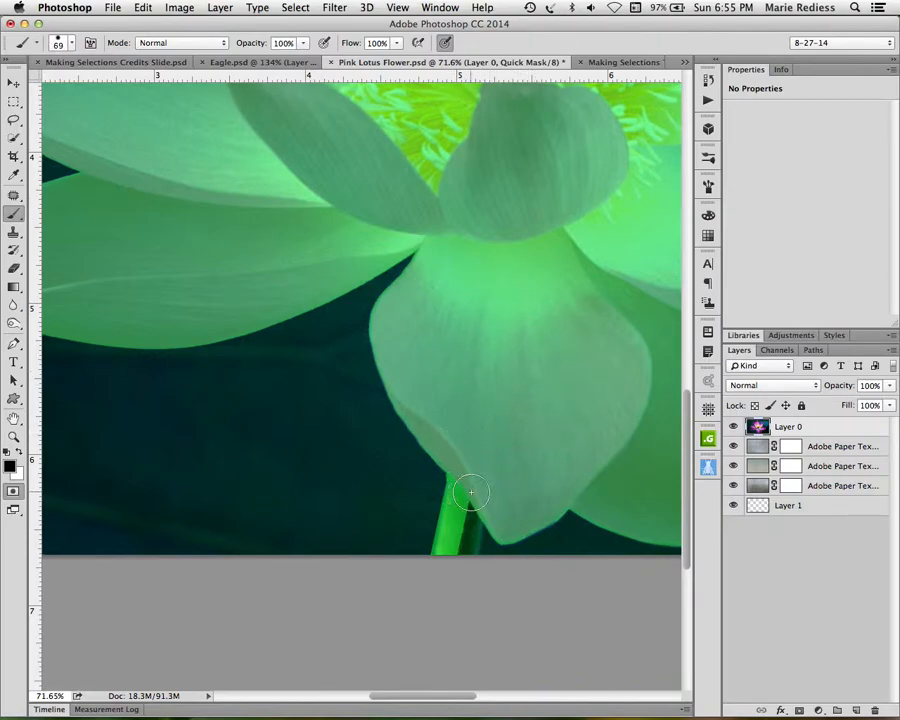
{"action": "mouse_move", "coordinate": [468, 496]}
{"action": "left_mouse_down"}
{"action": "mouse_move", "coordinate": [459, 548]}
{"action": "mouse_move", "coordinate": [465, 506]}
{"action": "left_mouse_up"}
{"action": "mouse_move", "coordinate": [486, 406]}
{"action": "left_mouse_down"}
{"action": "mouse_move", "coordinate": [600, 616]}
{"action": "mouse_move", "coordinate": [356, 586]}
{"action": "mouse_move", "coordinate": [334, 574]}
{"action": "left_mouse_up"}
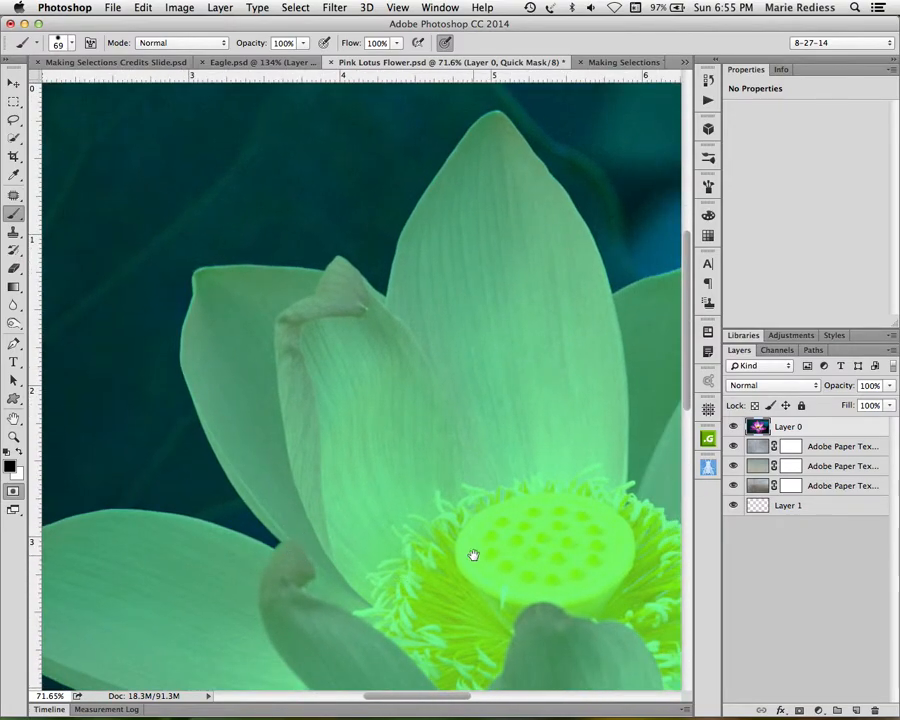
{"action": "key", "text": "q"}
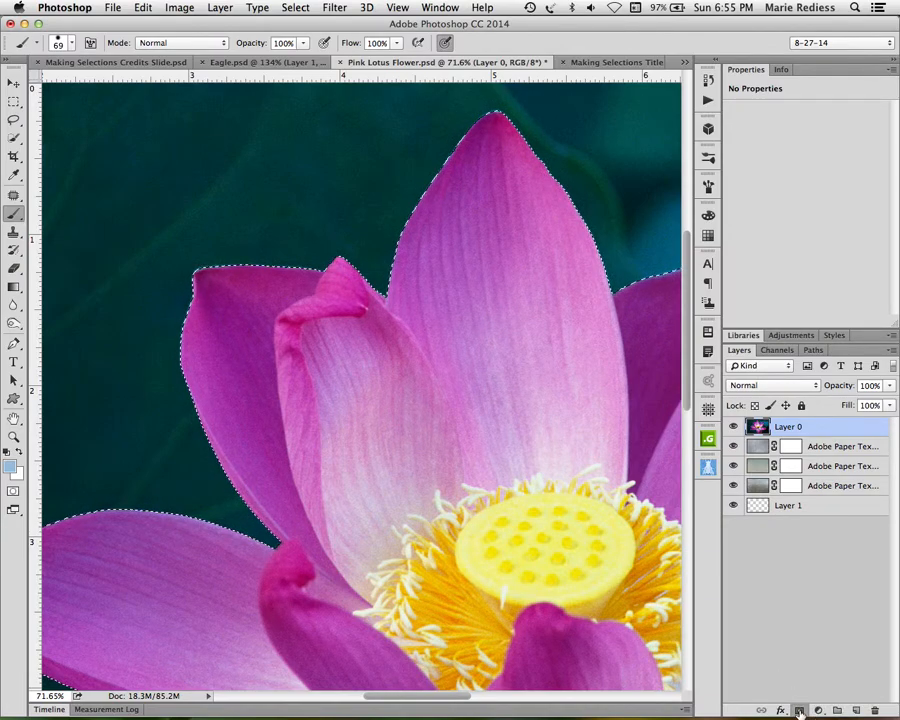
Step: Add a layer mask to Layer 0 from the flower selection and check the petal edges for coloured fringes
{"action": "left_click", "coordinate": [800, 710]}
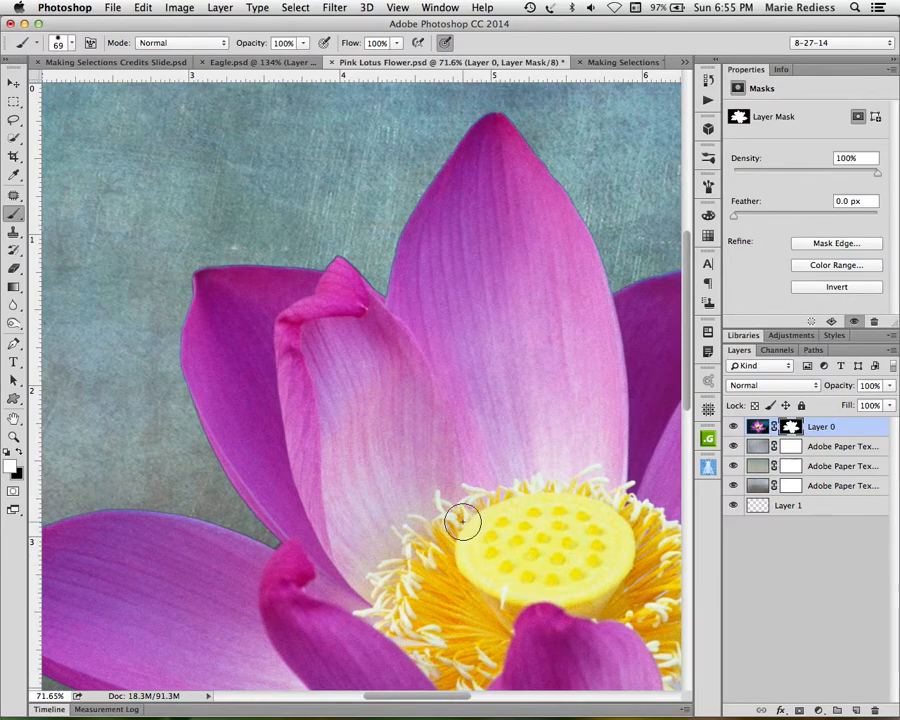
{"action": "mouse_move", "coordinate": [463, 518]}
{"action": "left_mouse_down"}
{"action": "mouse_move", "coordinate": [565, 324]}
{"action": "mouse_move", "coordinate": [582, 276]}
{"action": "mouse_move", "coordinate": [577, 209]}
{"action": "left_mouse_up"}
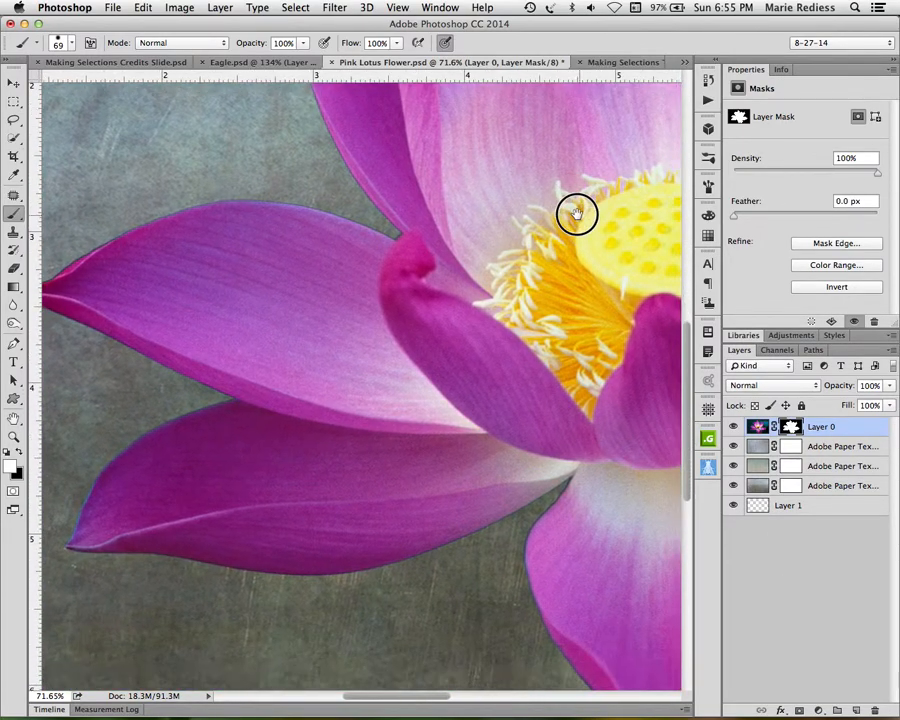
{"action": "left_click_drag", "start_coordinate": [587, 569], "coordinate": [199, 529]}
{"action": "left_click_drag", "start_coordinate": [498, 432], "coordinate": [197, 614]}
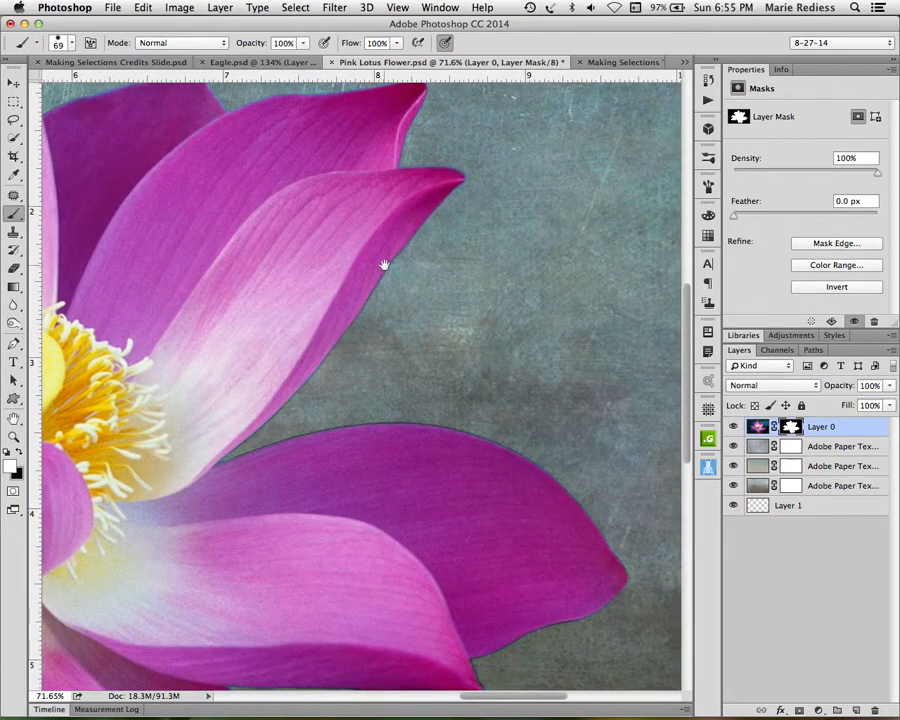
{"action": "left_click_drag", "start_coordinate": [340, 305], "coordinate": [369, 556]}
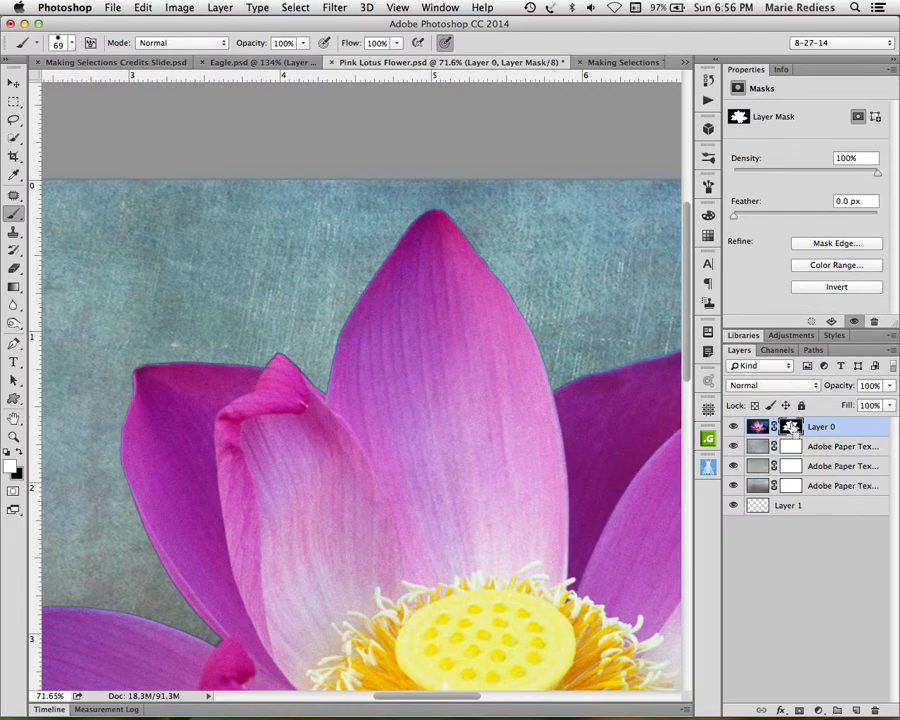
Step: Load Layer 0's mask as a selection and contract it by 2 pixels
{"action": "left_click", "coordinate": [791, 429], "text": "super"}
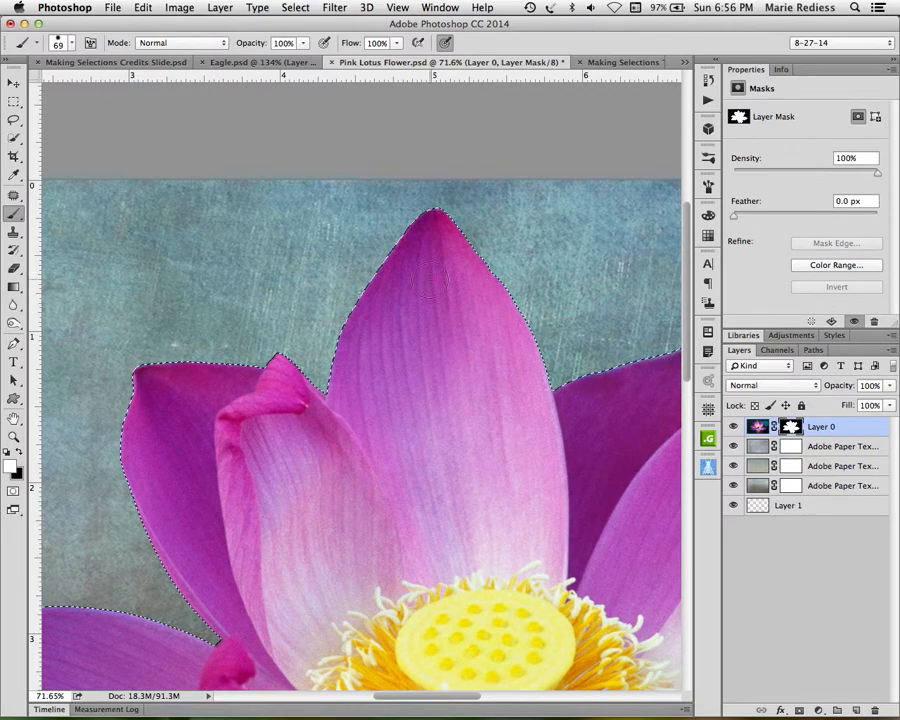
{"action": "left_click", "coordinate": [298, 8]}
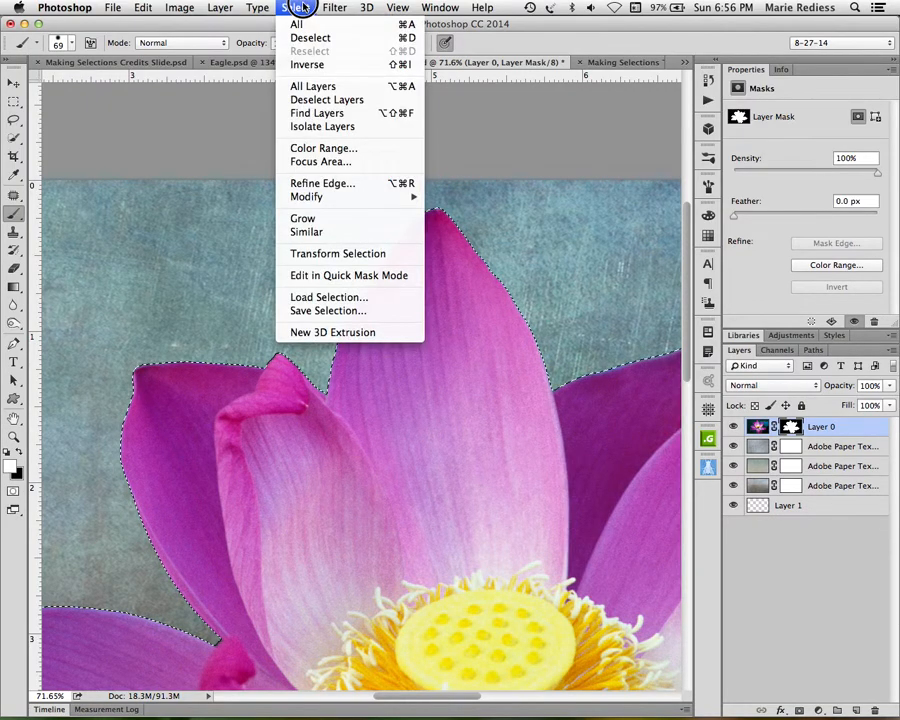
{"action": "mouse_move", "coordinate": [303, 197]}
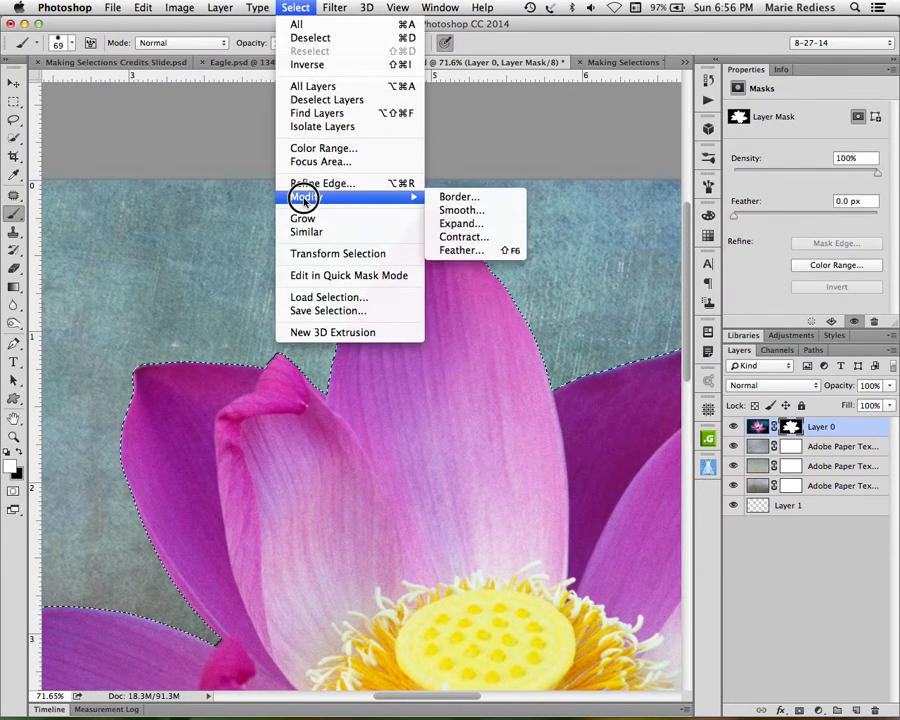
{"action": "left_click", "coordinate": [475, 237]}
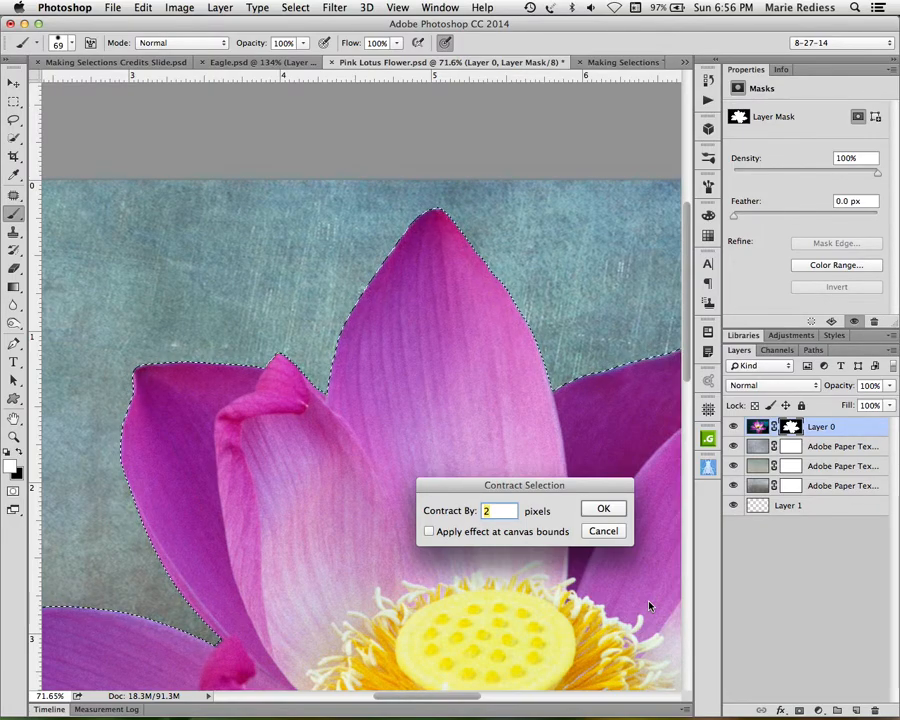
{"action": "key", "text": "Return"}
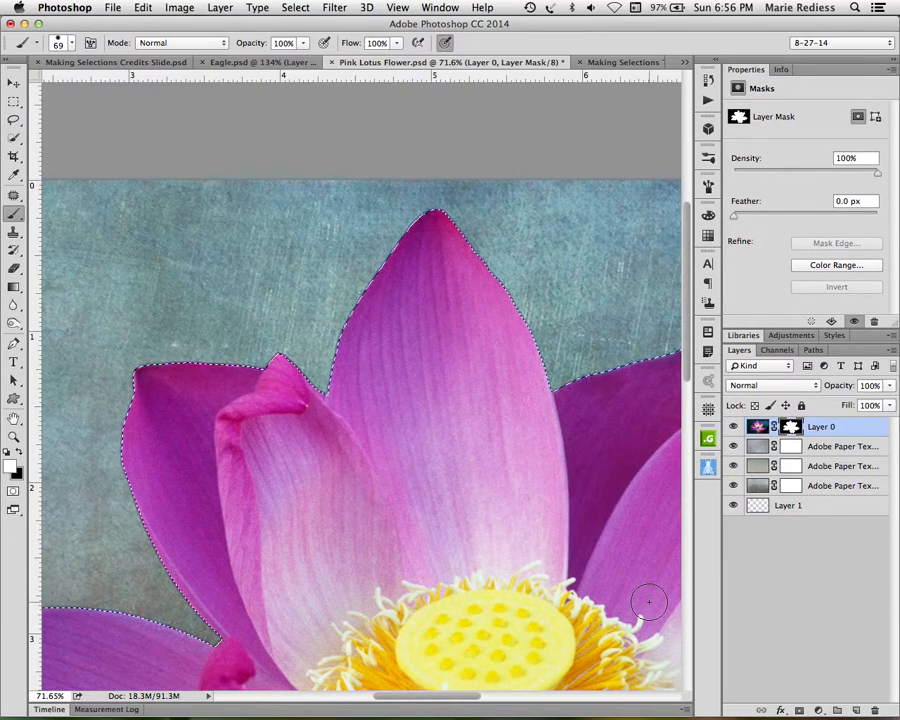
Step: View Layer 0's mask on its own across the whole canvas and return to the colour image
{"action": "key", "text": "super+0"}
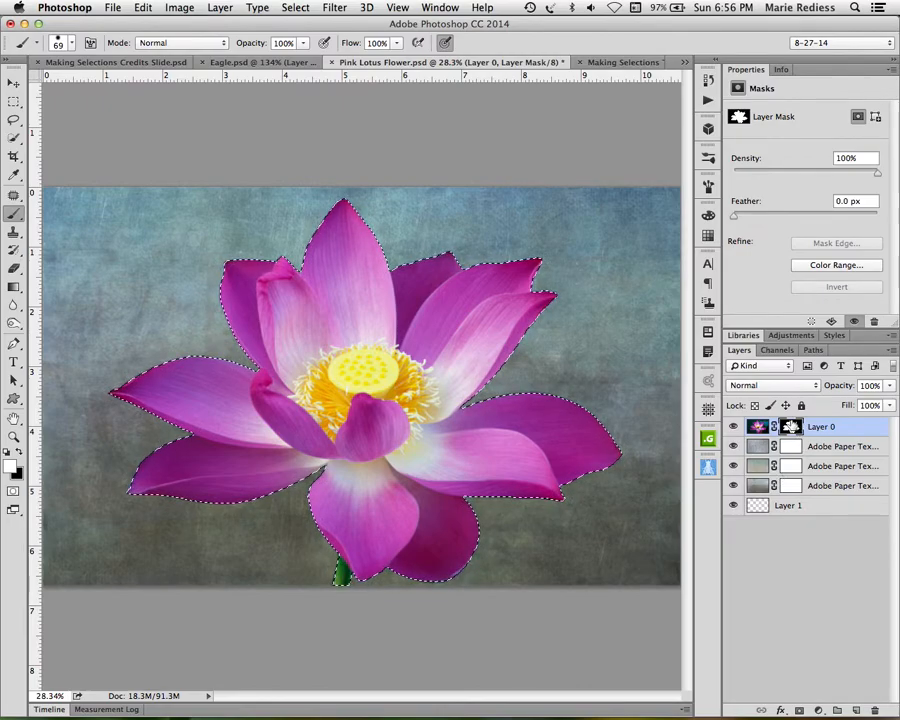
{"action": "left_click", "coordinate": [790, 427], "text": "alt"}
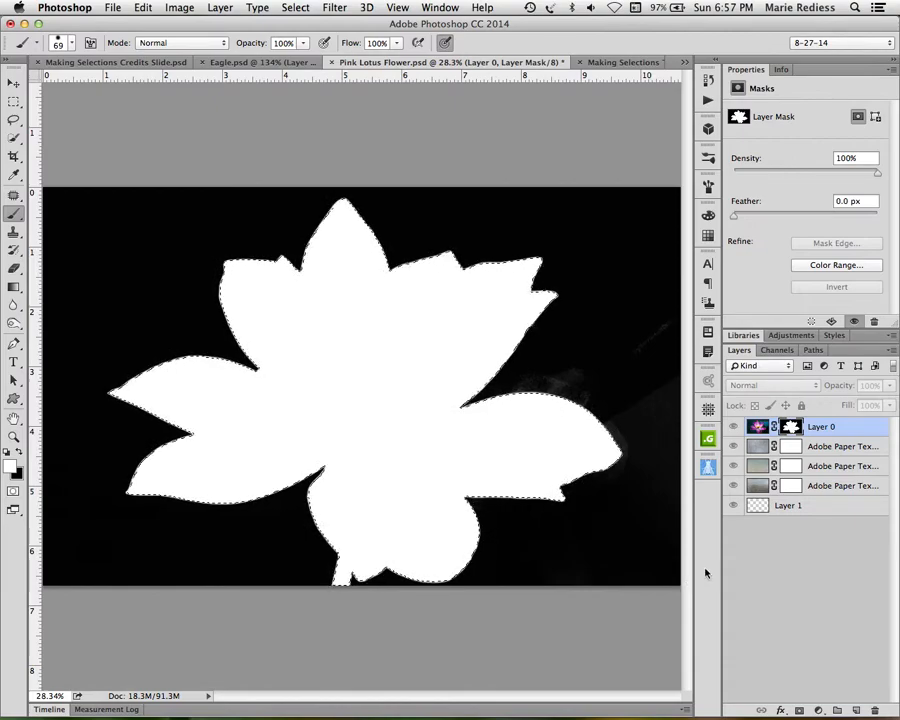
{"action": "left_click", "coordinate": [790, 427], "text": "alt"}
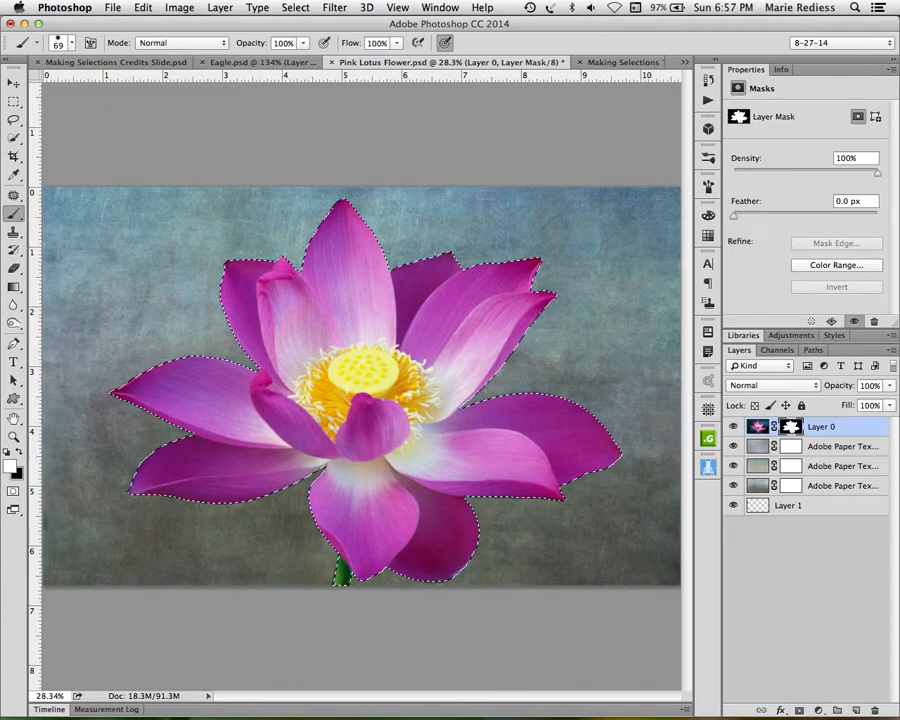
Step: Invert the selection, fill the mask's background area with Black in Normal mode at 100% opacity, and deselect
{"action": "left_click", "coordinate": [295, 7]}
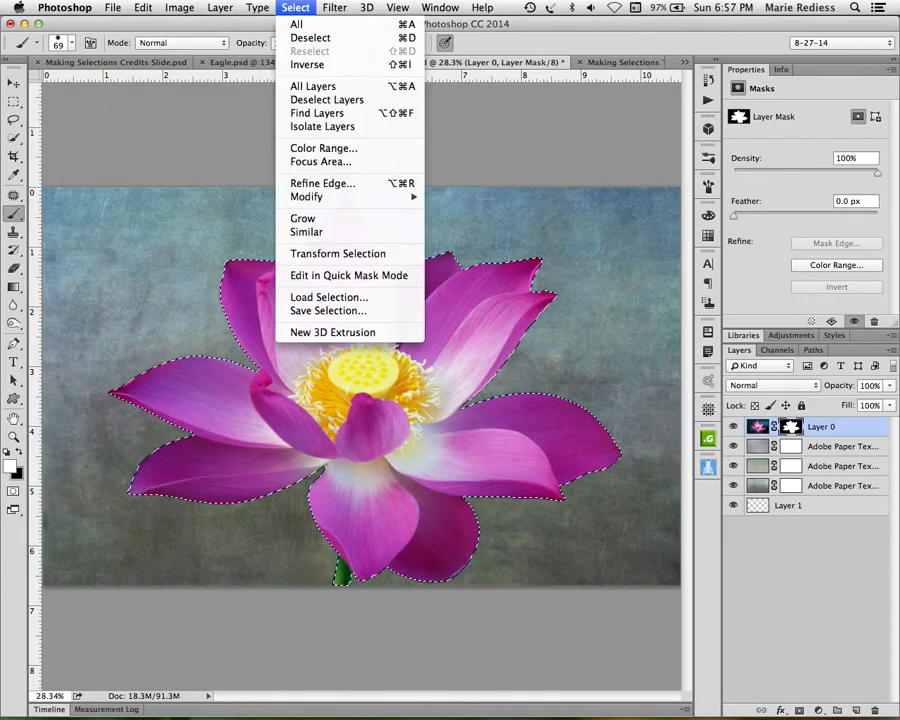
{"action": "left_click", "coordinate": [302, 65]}
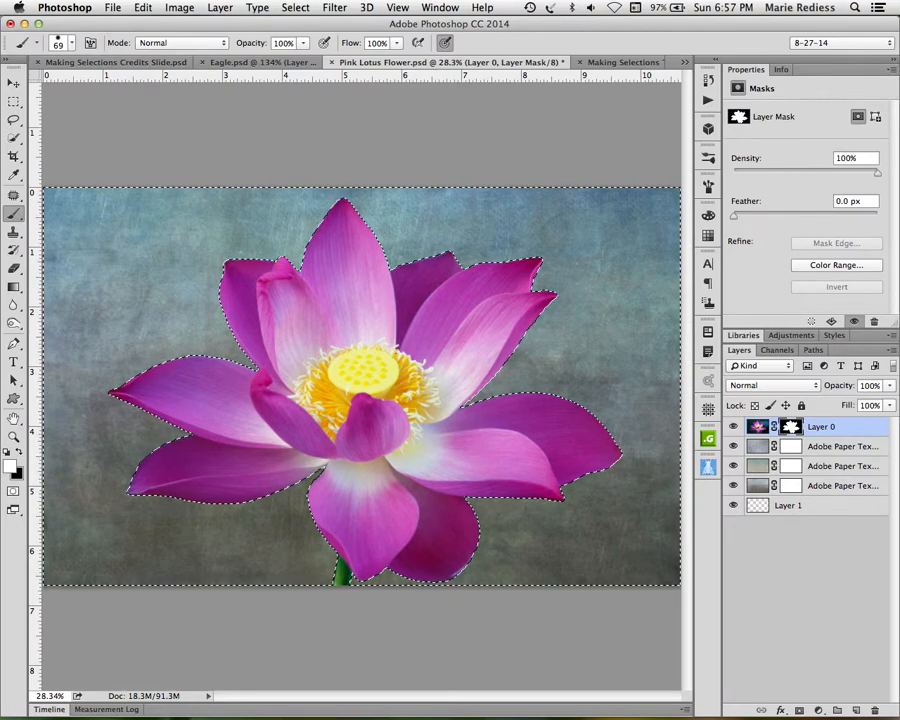
{"action": "left_click", "coordinate": [141, 8]}
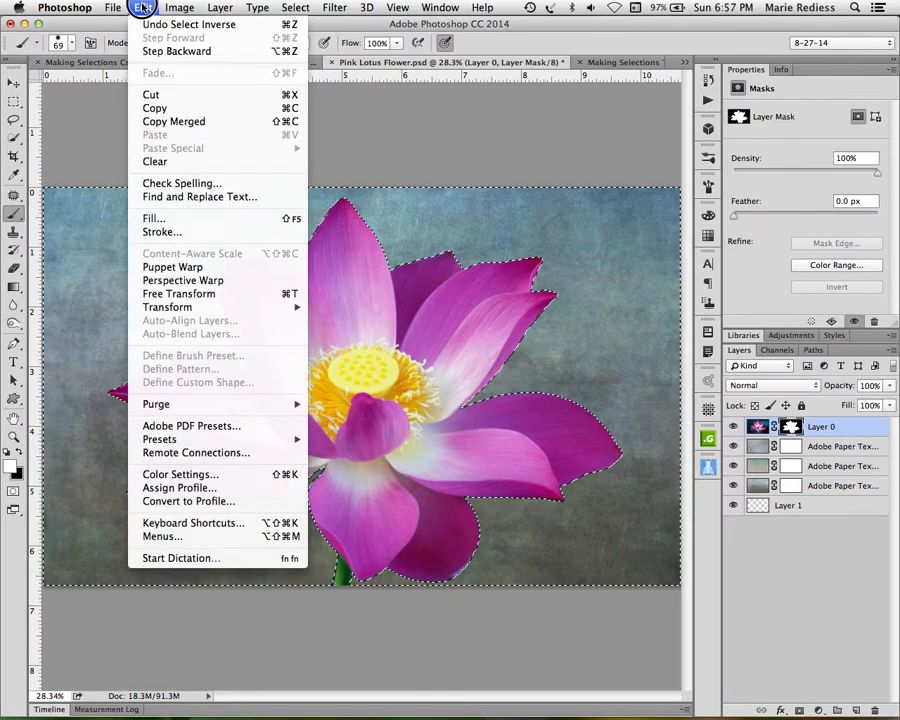
{"action": "left_click", "coordinate": [161, 217]}
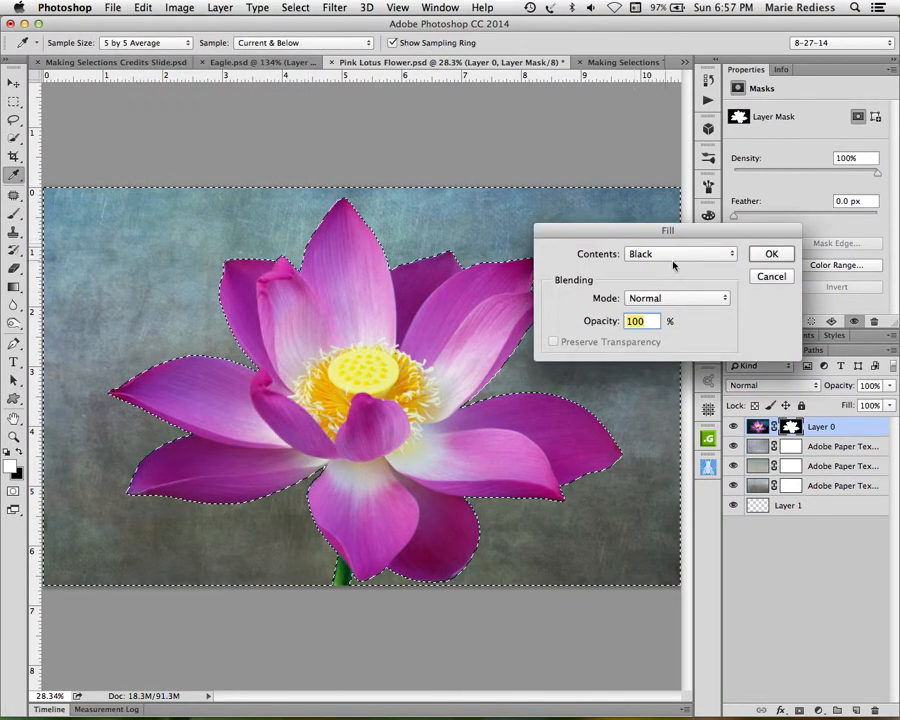
{"action": "left_click", "coordinate": [775, 253]}
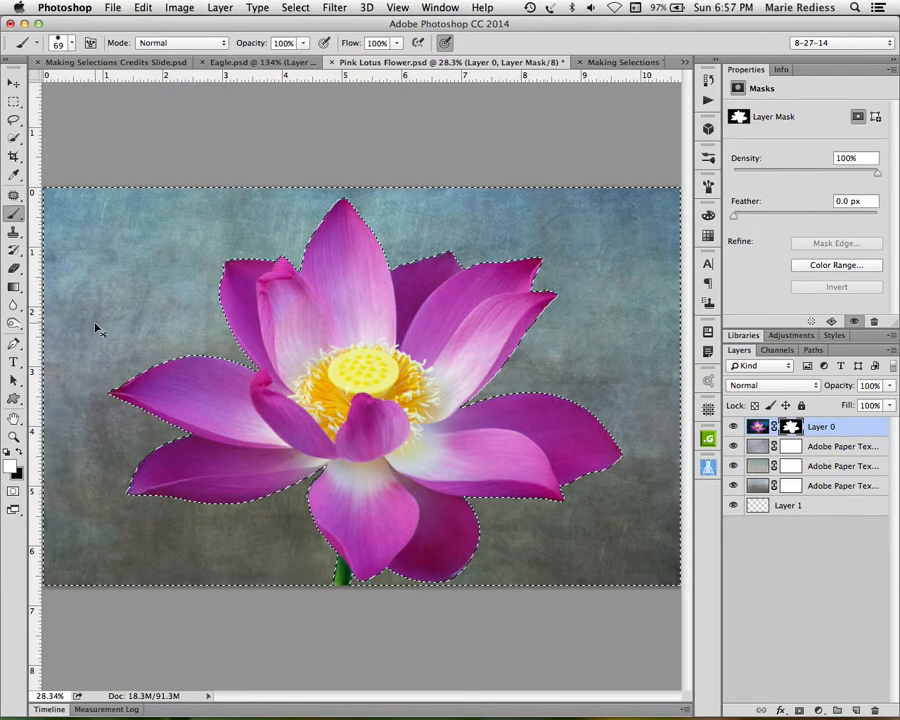
{"action": "key", "text": "super+d"}
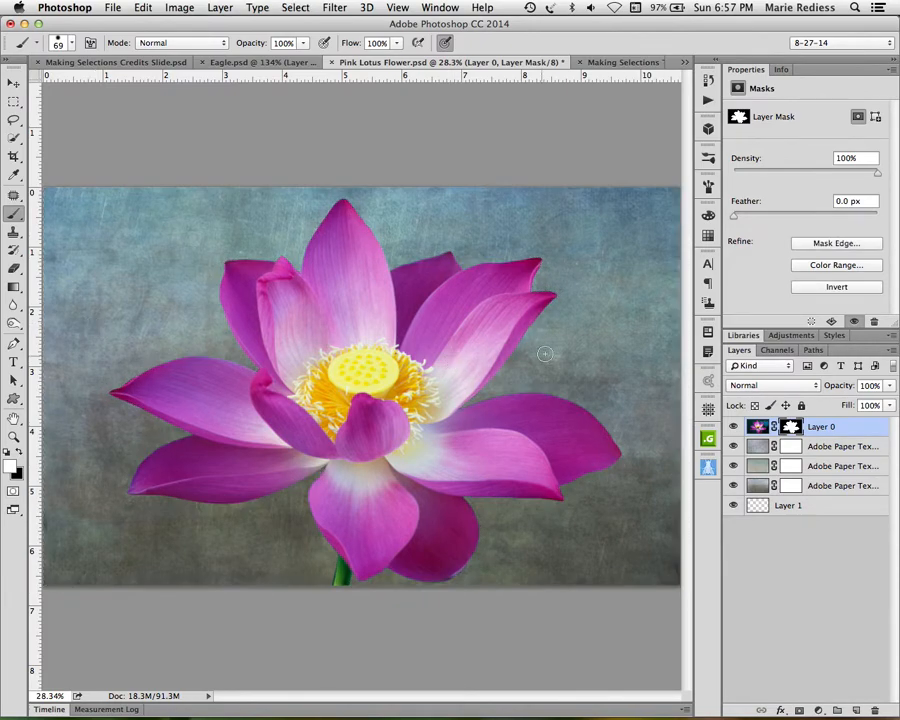
Step: Examine the masked petal edges around the flower at close range for remaining fringes
{"action": "mouse_move", "coordinate": [502, 347]}
{"action": "left_mouse_down"}
{"action": "mouse_move", "coordinate": [556, 482]}
{"action": "mouse_move", "coordinate": [444, 253]}
{"action": "left_mouse_up"}
{"action": "left_click_drag", "start_coordinate": [356, 455], "coordinate": [613, 334]}
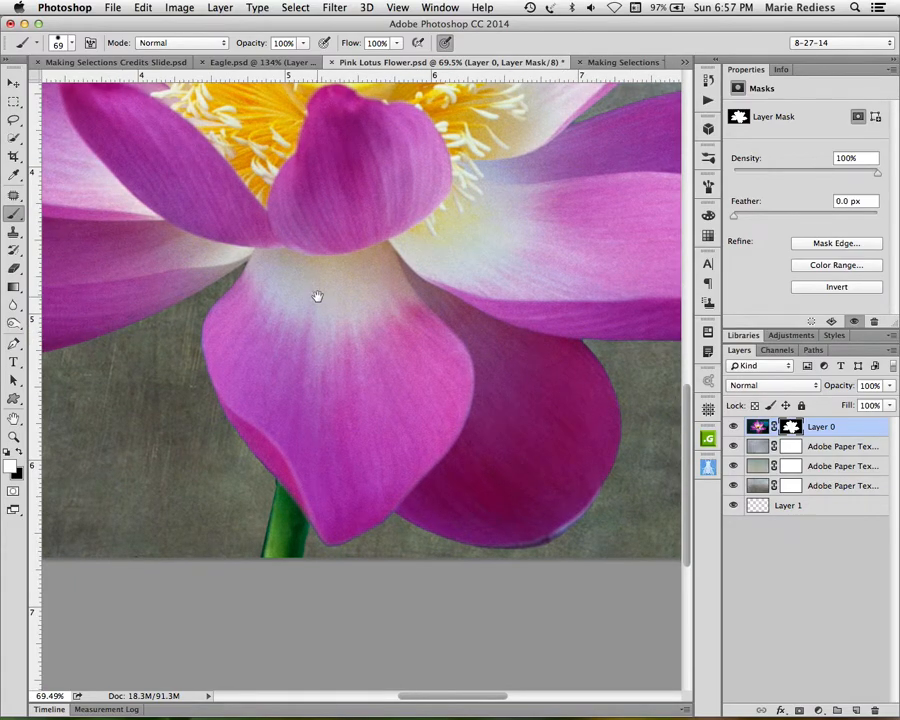
{"action": "left_click_drag", "start_coordinate": [318, 295], "coordinate": [483, 390]}
{"action": "left_click_drag", "start_coordinate": [344, 230], "coordinate": [404, 360]}
{"action": "left_click_drag", "start_coordinate": [304, 181], "coordinate": [101, 392]}
{"action": "left_click_drag", "start_coordinate": [468, 522], "coordinate": [269, 261]}
{"action": "left_click_drag", "start_coordinate": [478, 464], "coordinate": [490, 398]}
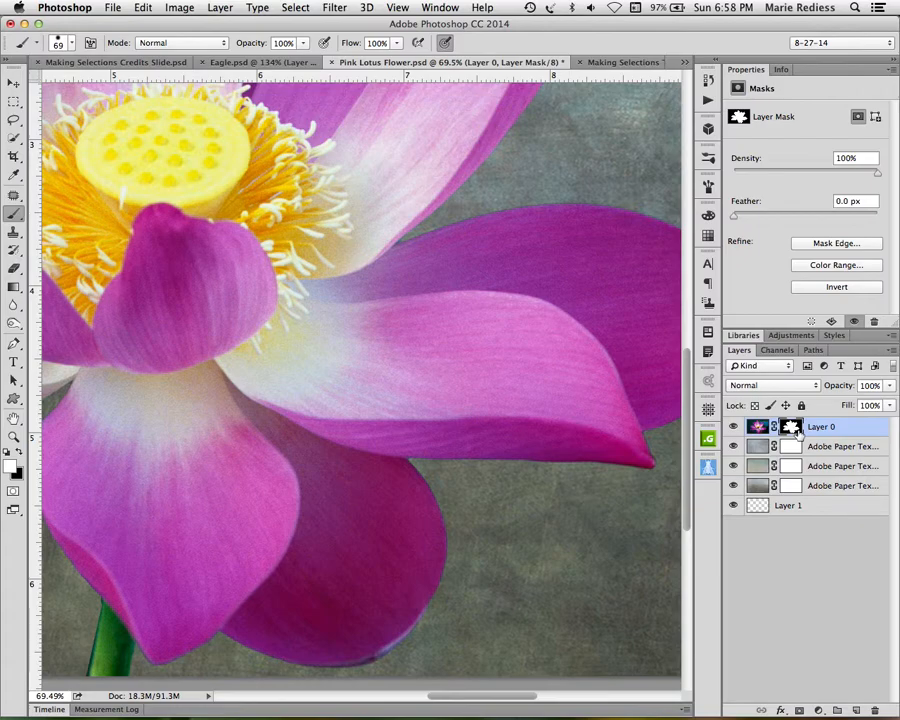
Step: Restore the background selection, expand it by 2 pixels to trim Layer 0's mask a little further inward, and deselect
{"action": "left_click", "coordinate": [296, 7]}
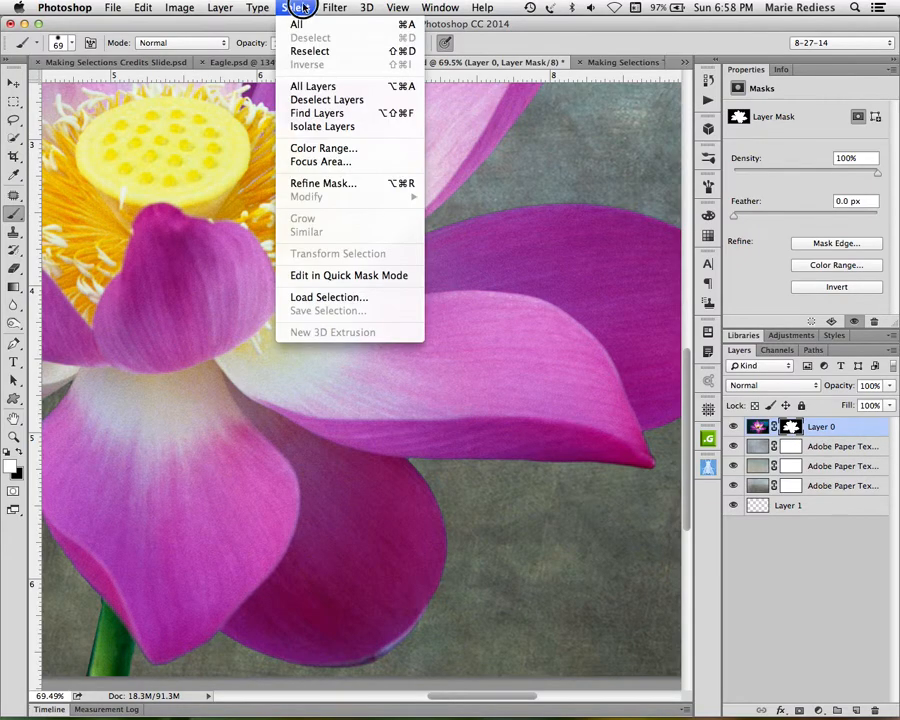
{"action": "left_click", "coordinate": [297, 52]}
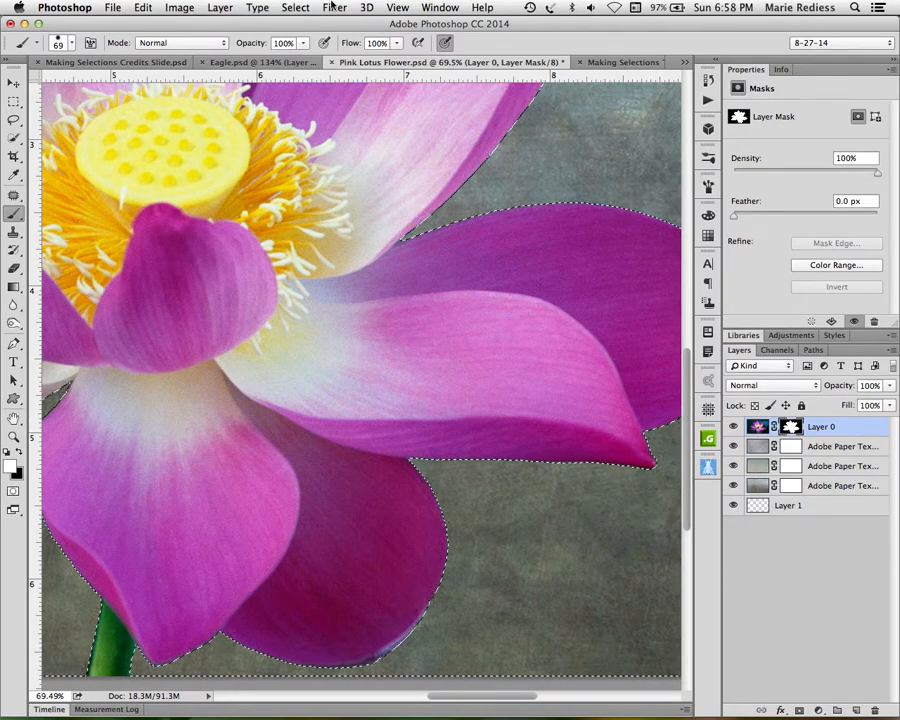
{"action": "left_click", "coordinate": [299, 9]}
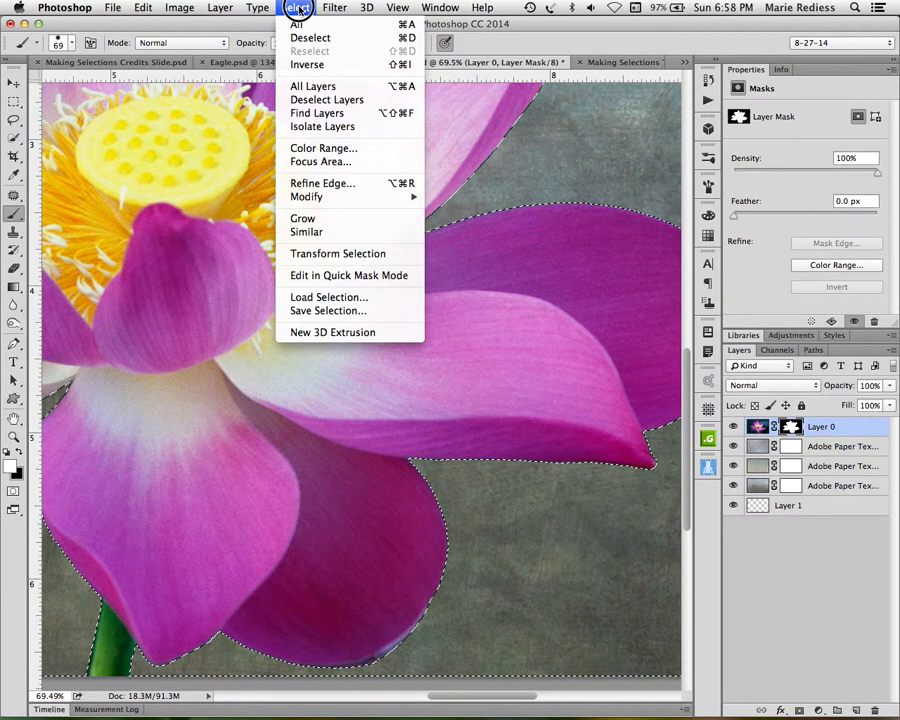
{"action": "mouse_move", "coordinate": [312, 199]}
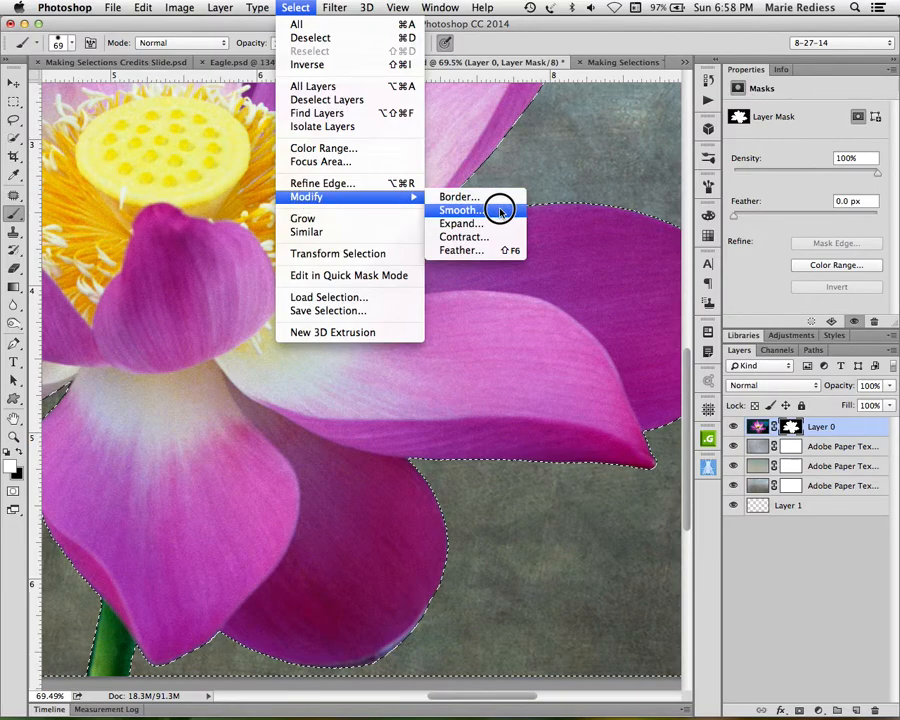
{"action": "left_click", "coordinate": [461, 224]}
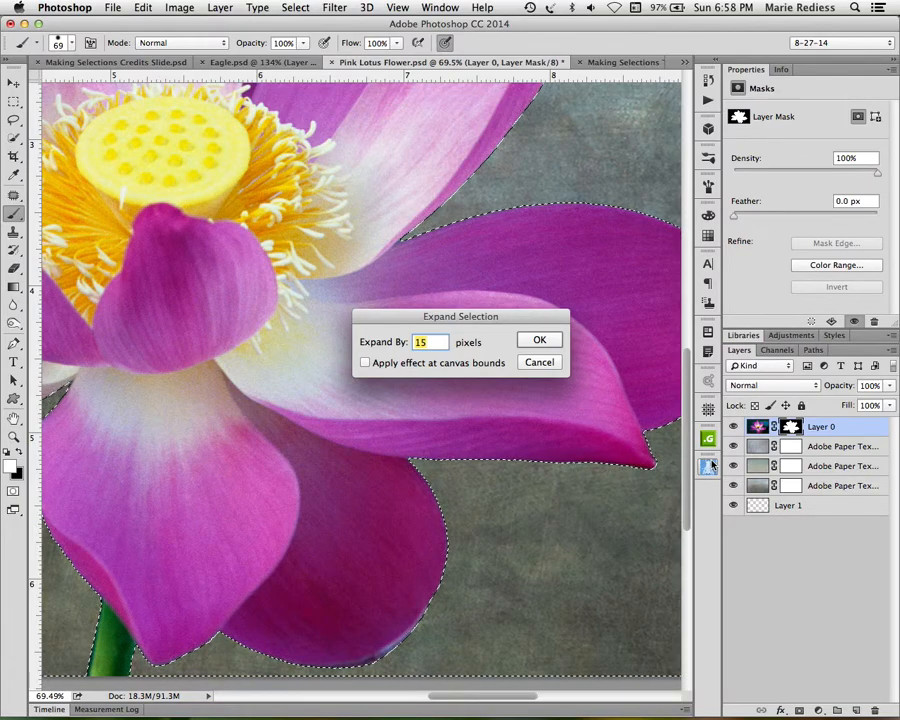
{"action": "type", "text": "2"}
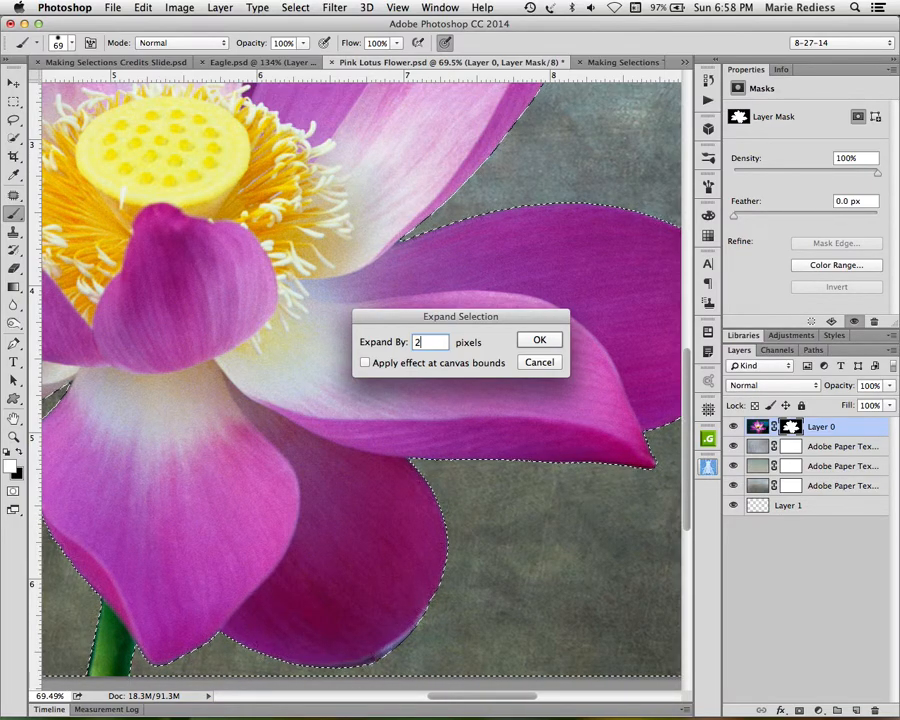
{"action": "key", "text": "Return"}
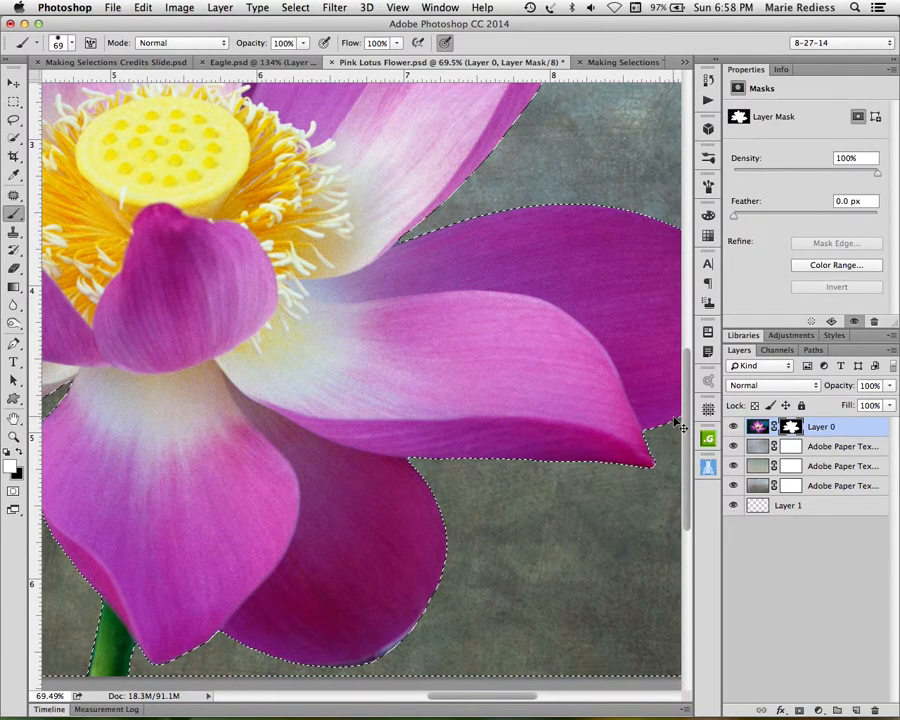
{"action": "key", "text": "super+d"}
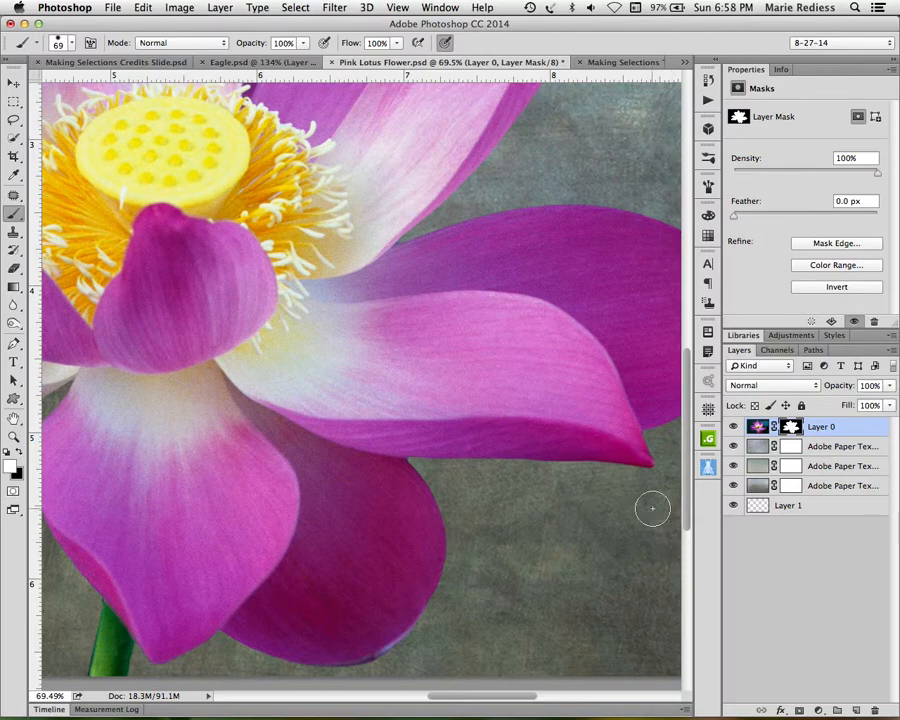
Step: Paint black on Layer 0's mask in a straight line along the left edge of the flower's green stem to clean it up
{"action": "left_click_drag", "start_coordinate": [558, 414], "coordinate": [697, 402]}
{"action": "left_click_drag", "start_coordinate": [177, 356], "coordinate": [239, 458]}
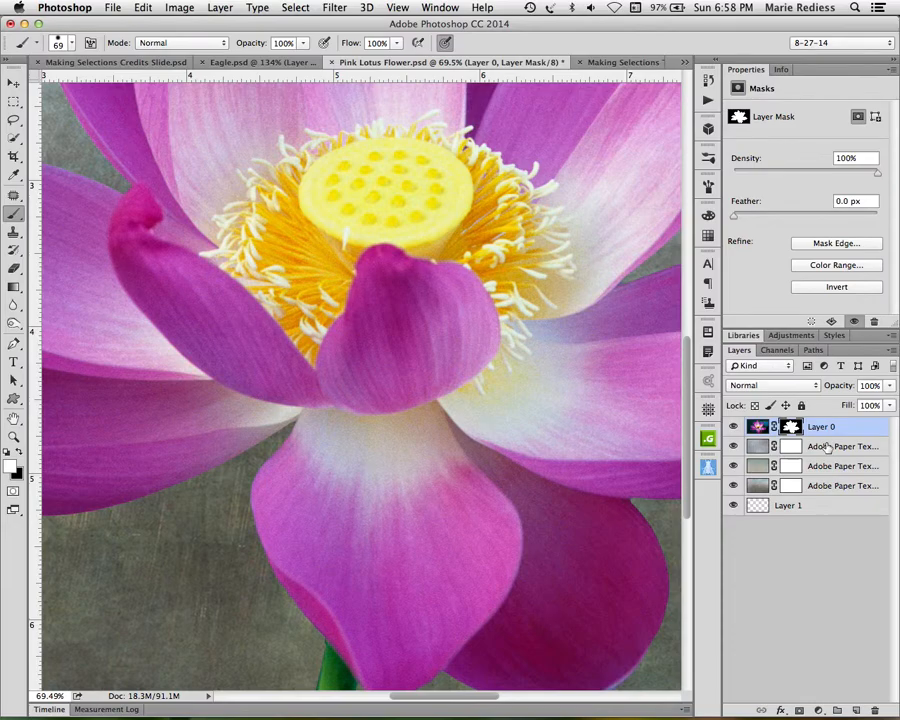
{"action": "key", "text": "super+0"}
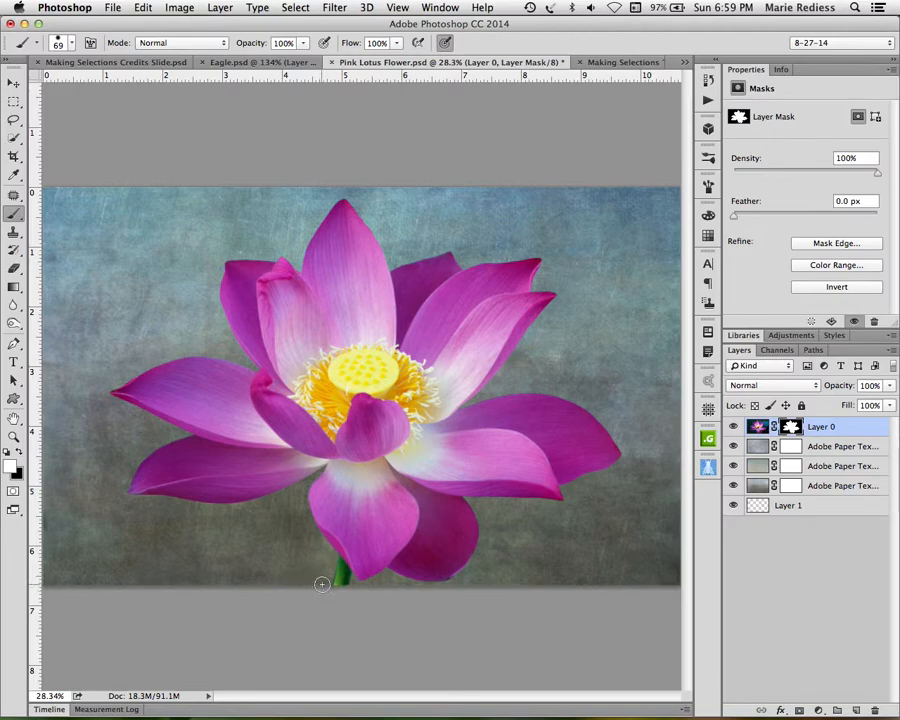
{"action": "key", "text": "z"}
{"action": "left_click_drag", "start_coordinate": [327, 583], "coordinate": [371, 641]}
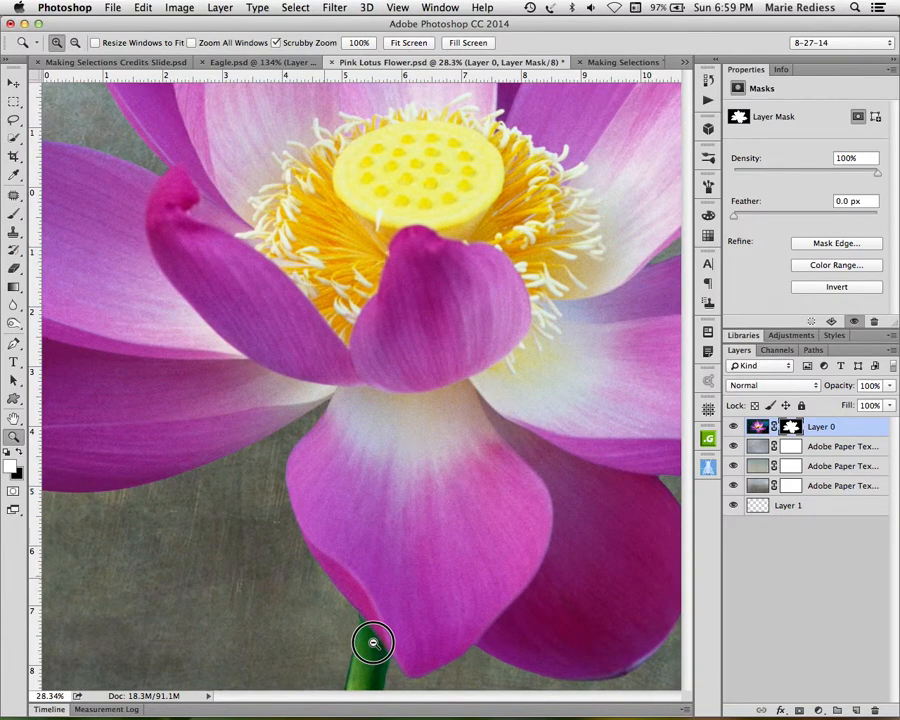
{"action": "scroll", "coordinate": [380, 635], "scroll_direction": "down", "scroll_amount": 3}
{"action": "key", "text": "b"}
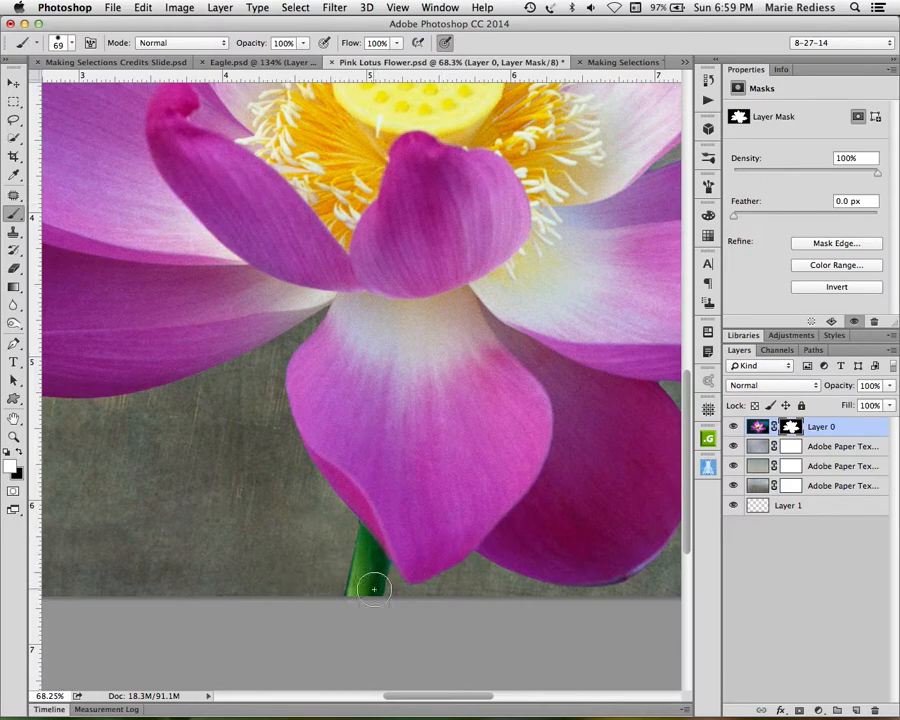
{"action": "left_click", "coordinate": [341, 525]}
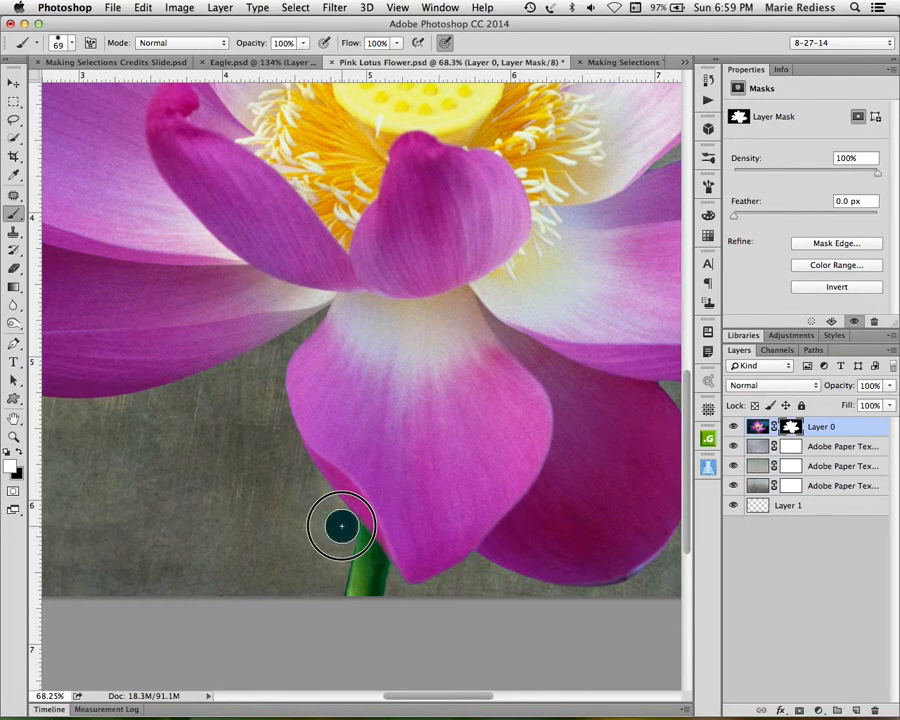
{"action": "key", "text": "super+z"}
{"action": "left_click", "coordinate": [789, 426]}
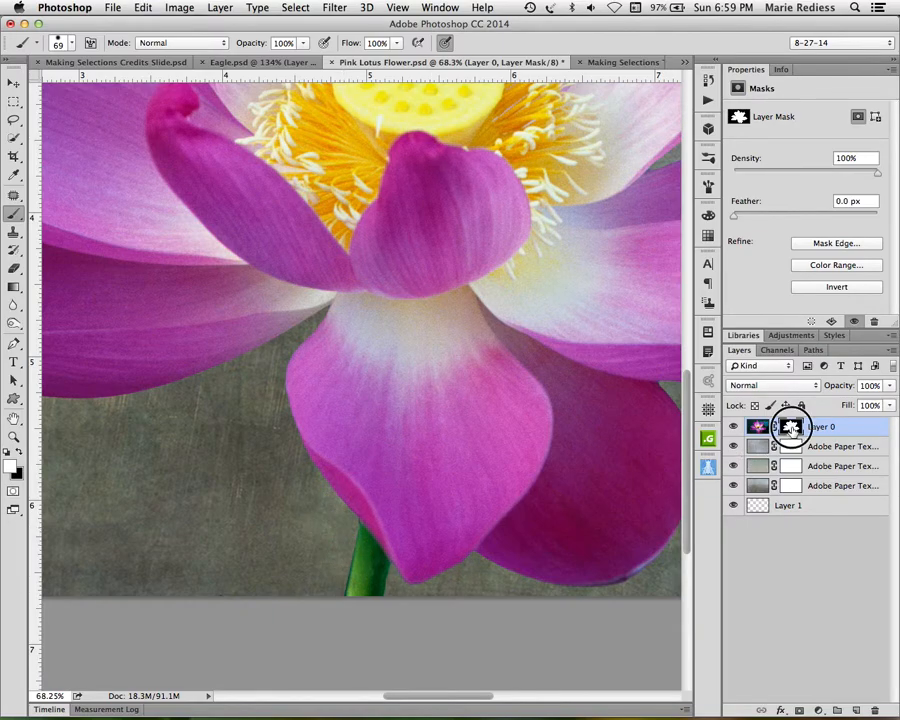
{"action": "key", "text": "x"}
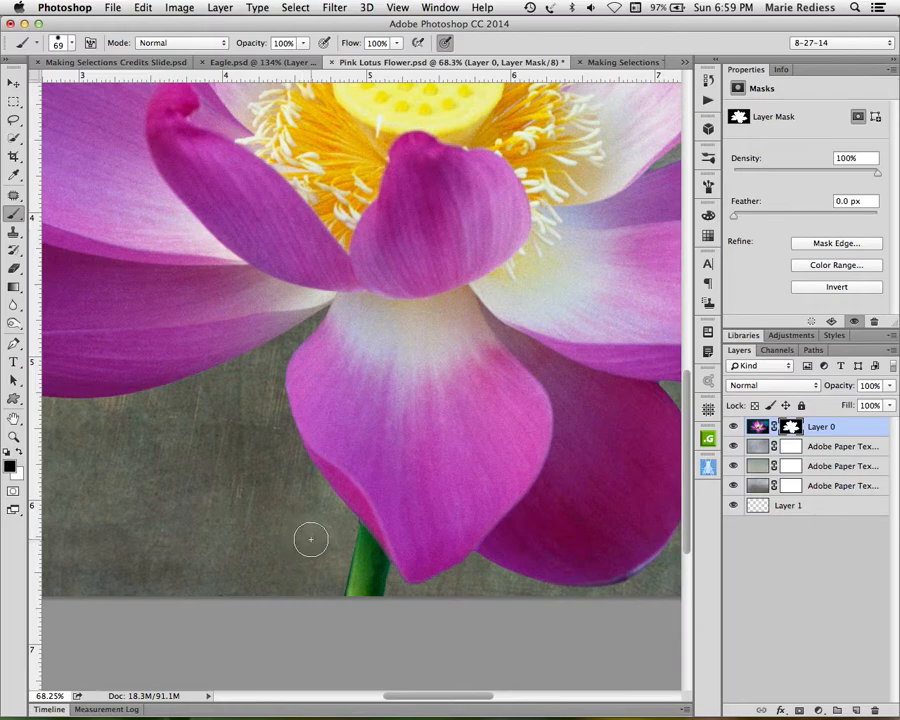
{"action": "left_click", "coordinate": [328, 596]}
{"action": "left_click", "coordinate": [343, 528], "text": "shift"}
Step: Feather Layer 0's mask by 1.3 px and view the leftmost petal's edge at close range
{"action": "key", "text": "super+0"}
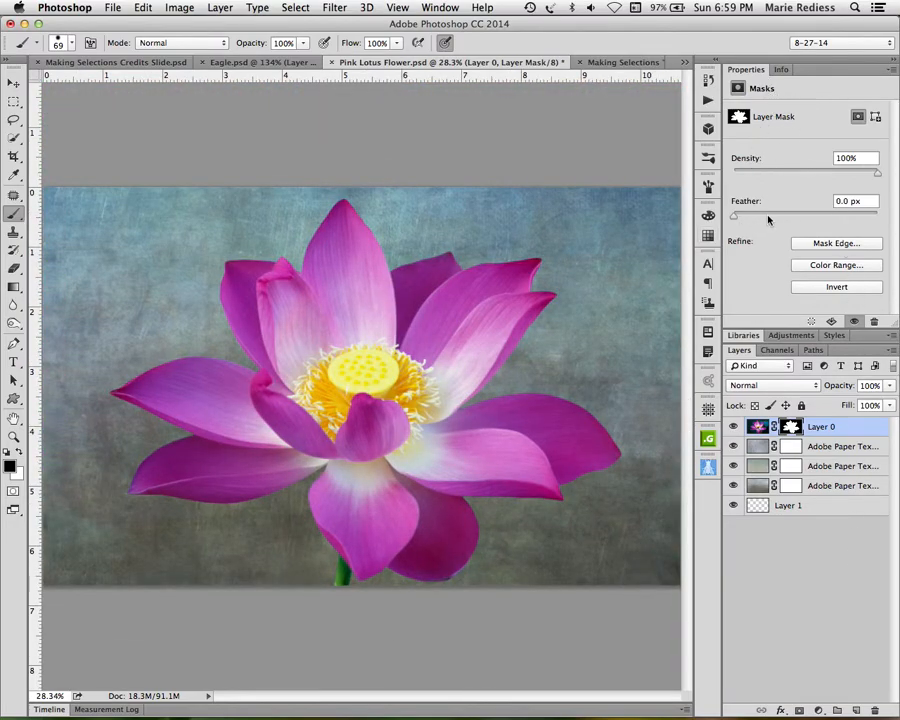
{"action": "left_click_drag", "start_coordinate": [737, 219], "coordinate": [744, 218]}
{"action": "key", "text": "z"}
{"action": "mouse_move", "coordinate": [141, 362]}
{"action": "left_mouse_down"}
{"action": "mouse_move", "coordinate": [237, 425]}
{"action": "mouse_move", "coordinate": [345, 347]}
{"action": "left_mouse_up"}
{"action": "key", "text": "b"}
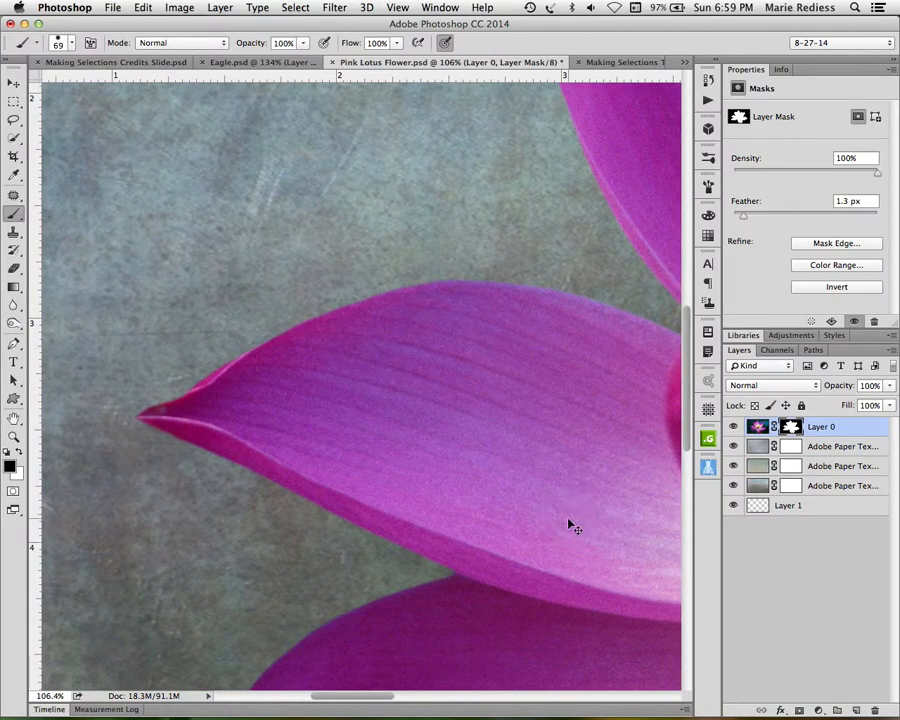
Step: Compare the petal edges with the mask feather undone and reapplied, ending with the whole flower in view
{"action": "key", "text": "super+z"}
{"action": "key", "text": "super+z"}
{"action": "key", "text": "super+z"}
{"action": "key", "text": "super+z"}
{"action": "key", "text": "super+z"}
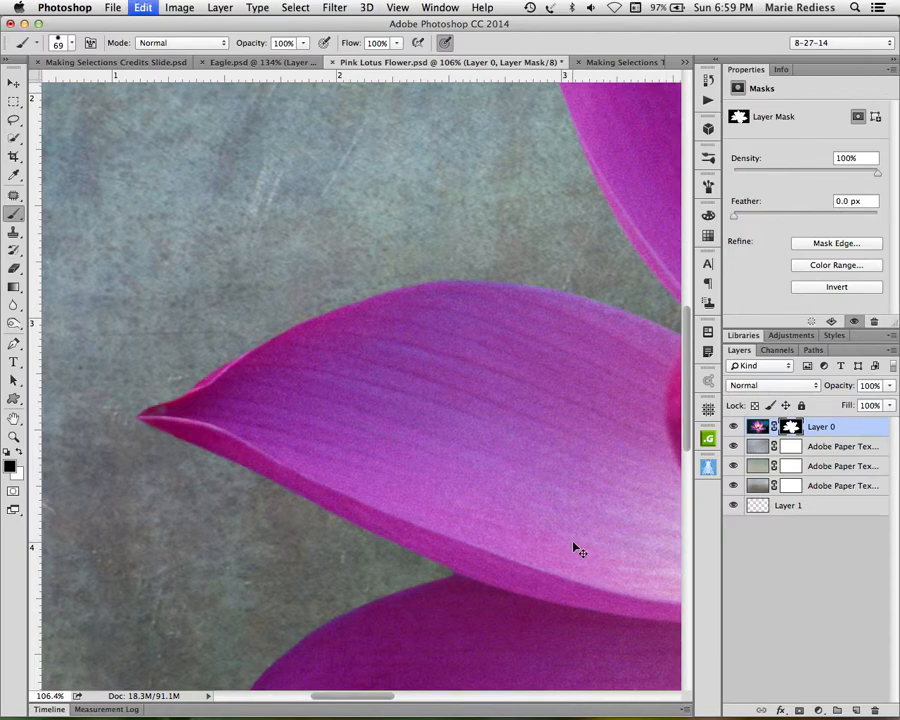
{"action": "key", "text": "super+z"}
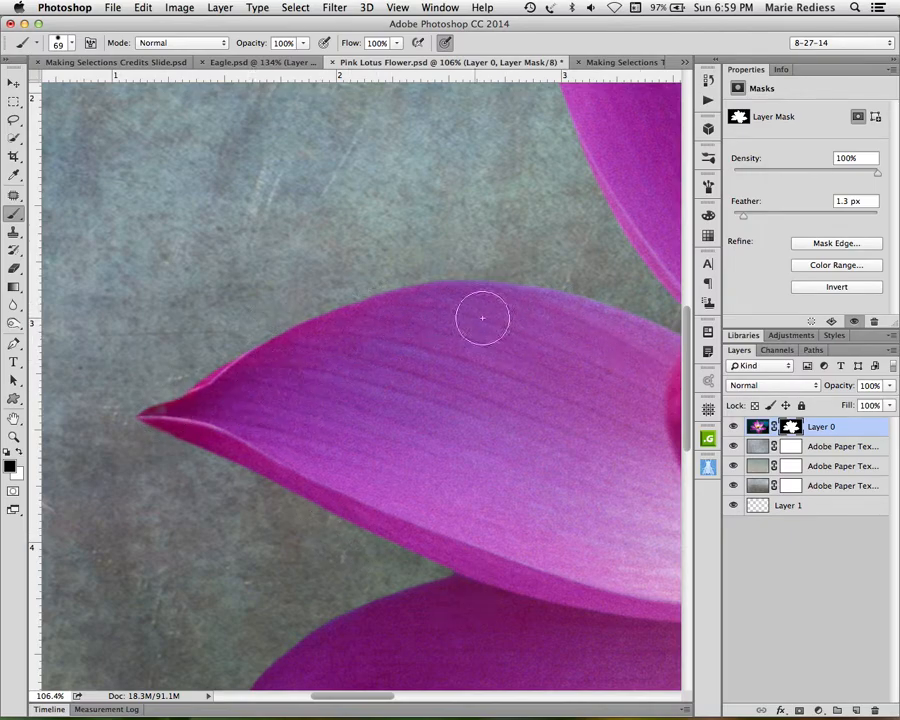
{"action": "left_click_drag", "start_coordinate": [514, 267], "coordinate": [301, 402]}
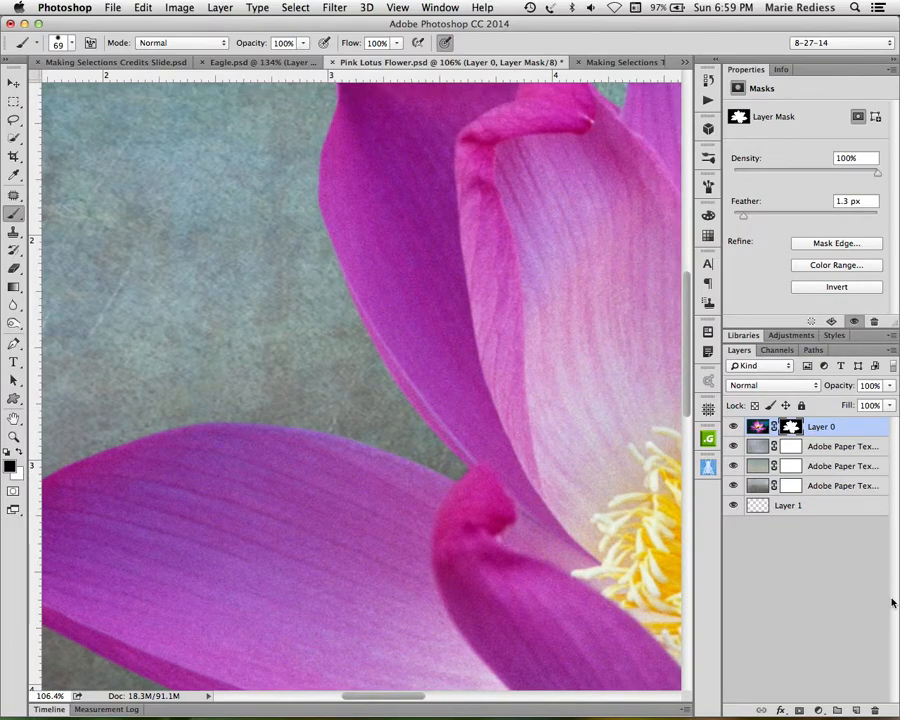
{"action": "key", "text": "super+0"}
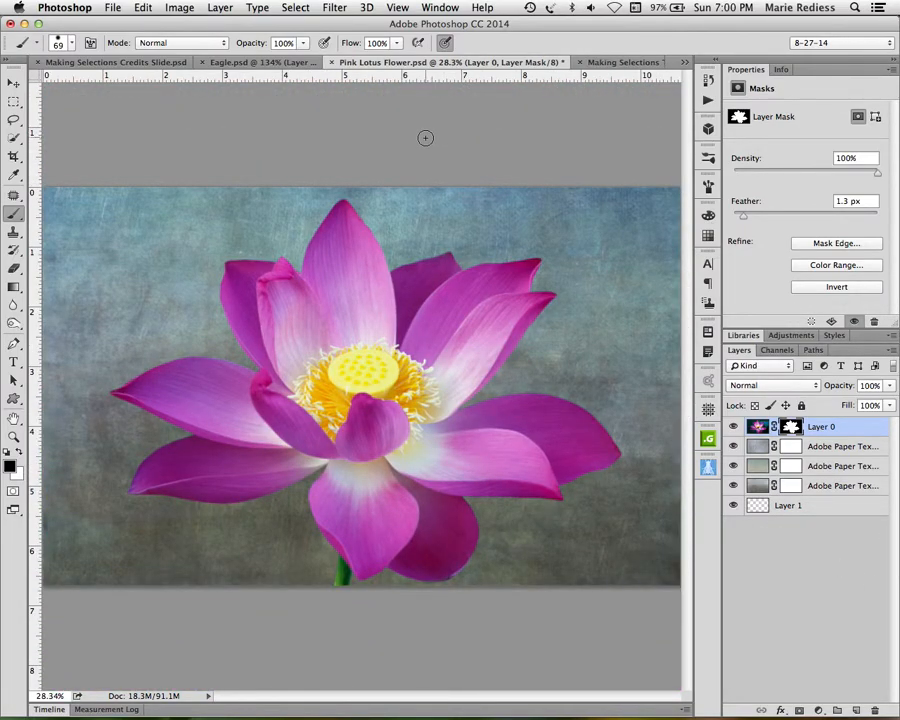
Step: In Eagle.psd, examine the Red, Green and Blue channels one by one for contrast between the eagle's head and the background
{"action": "left_click", "coordinate": [243, 64]}
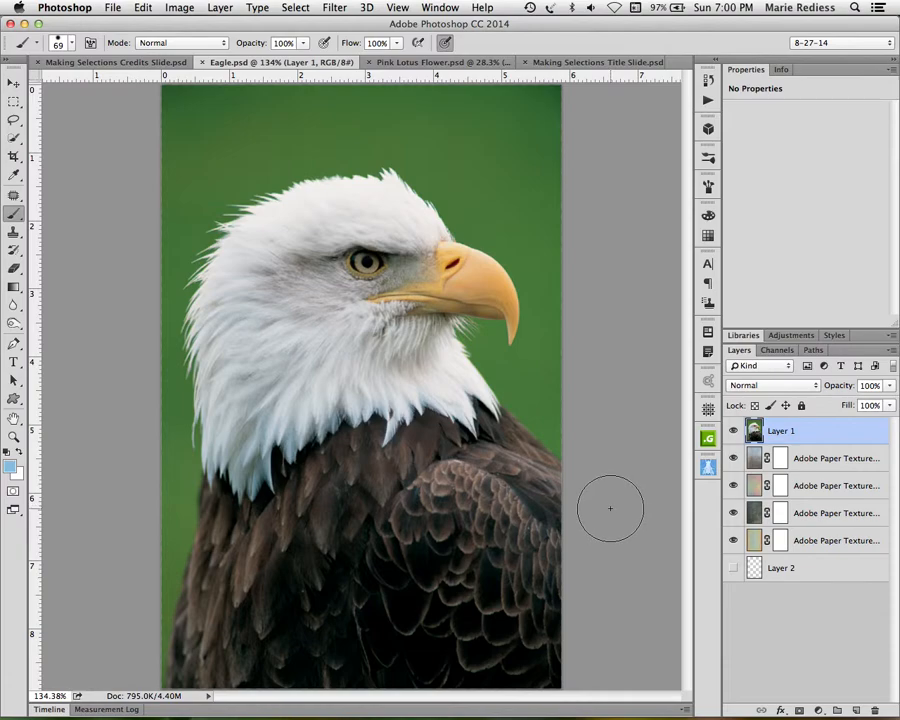
{"action": "left_click", "coordinate": [778, 350]}
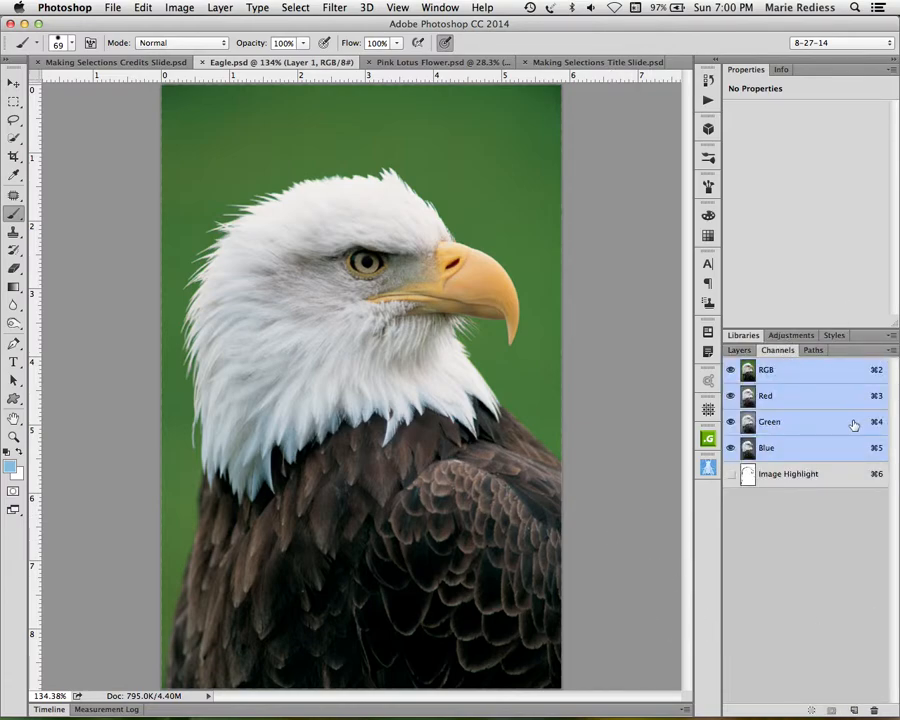
{"action": "left_click", "coordinate": [825, 399]}
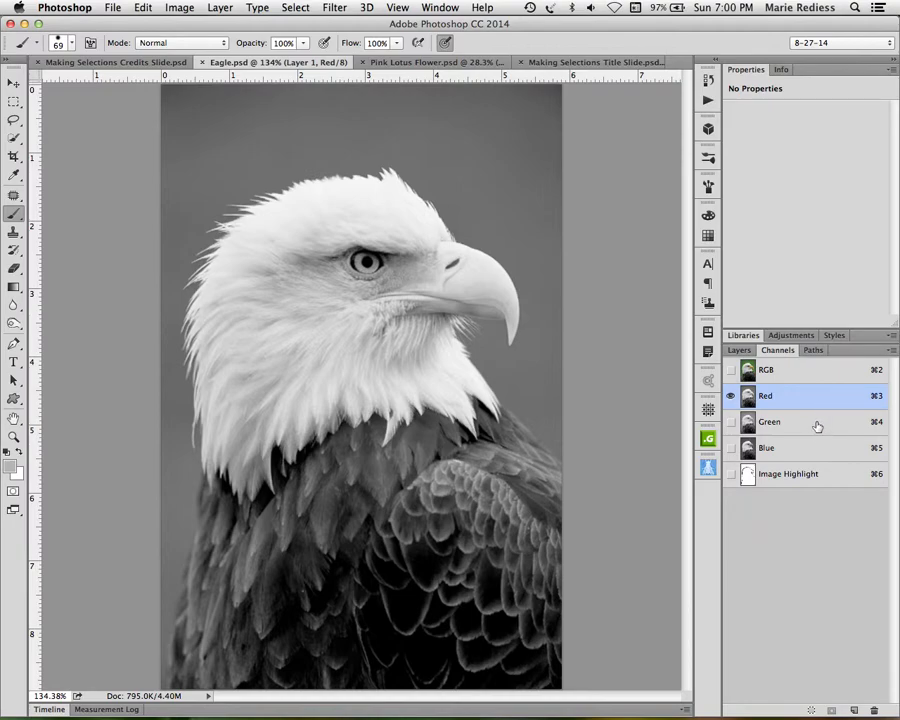
{"action": "left_click", "coordinate": [817, 424]}
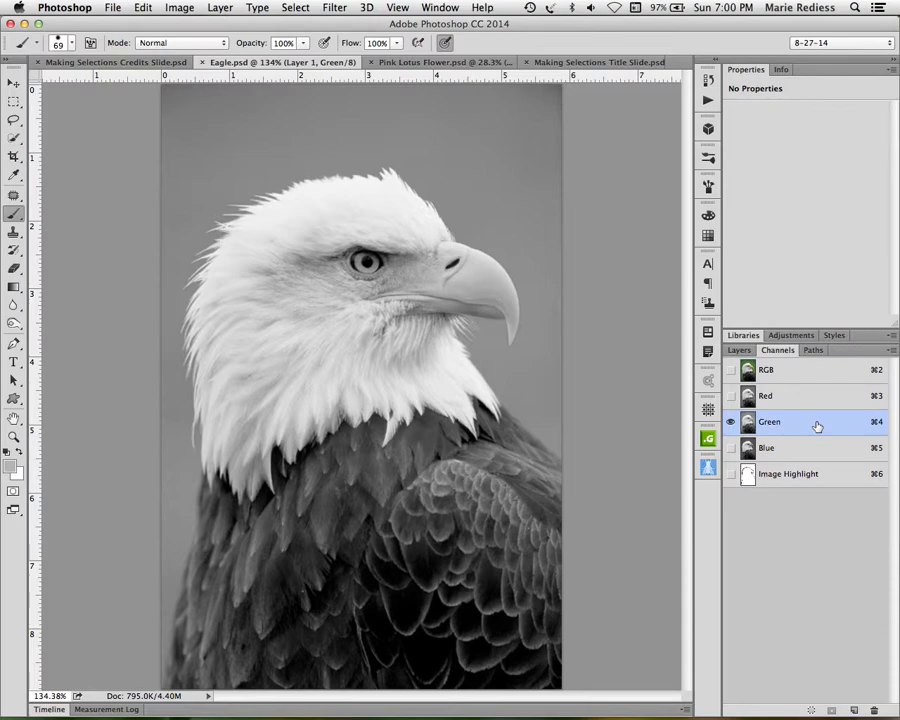
{"action": "left_click", "coordinate": [808, 450]}
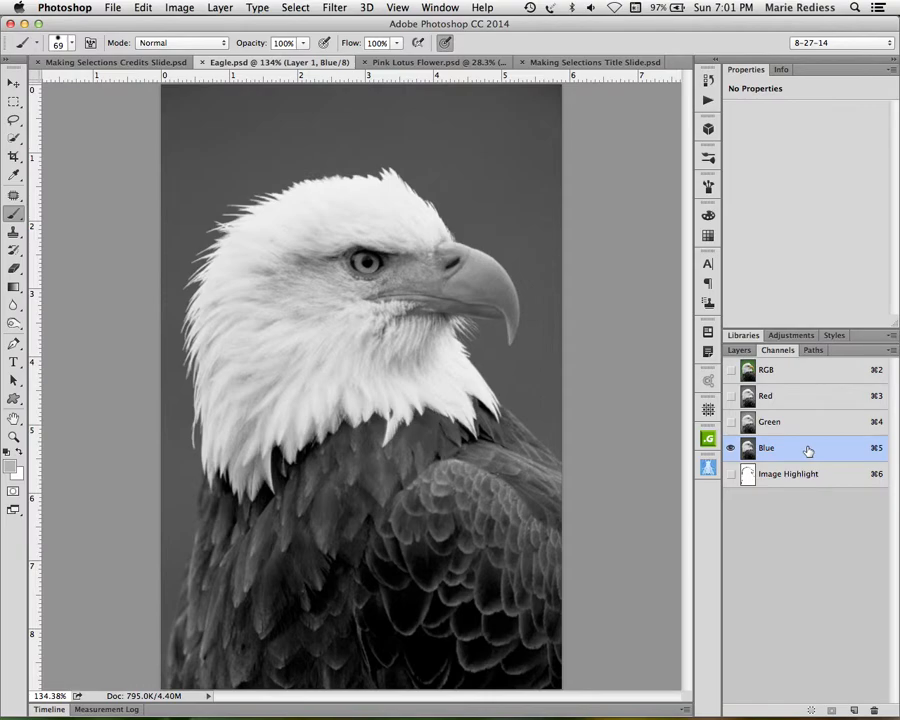
Step: Duplicate the Blue channel and increase the copy's contrast with Levels, setting the black input to 43 and the white input to 168
{"action": "left_click_drag", "start_coordinate": [831, 449], "coordinate": [853, 709]}
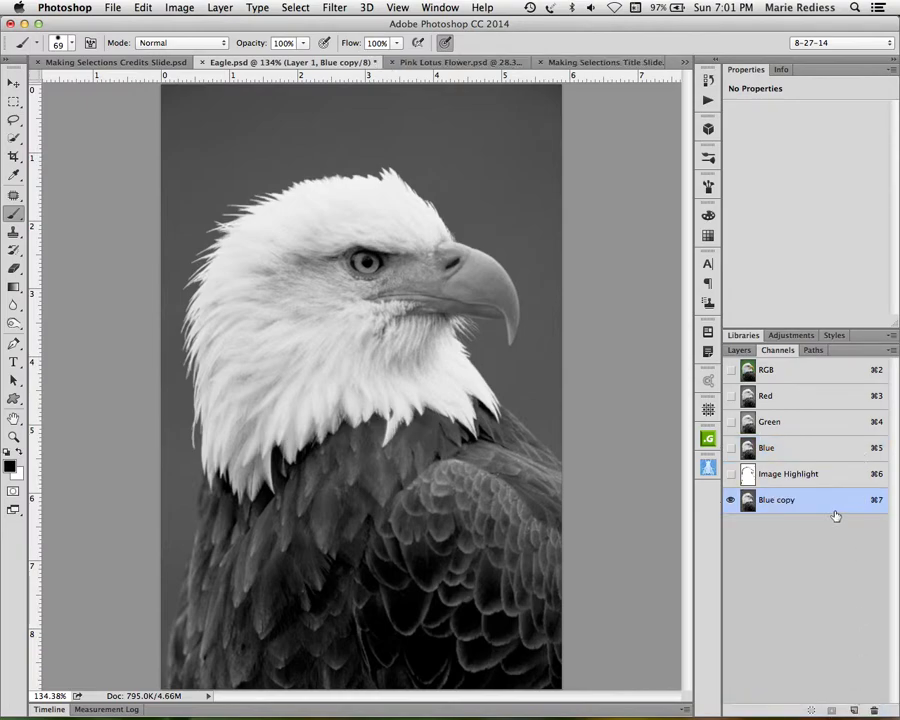
{"action": "key", "text": "super+l"}
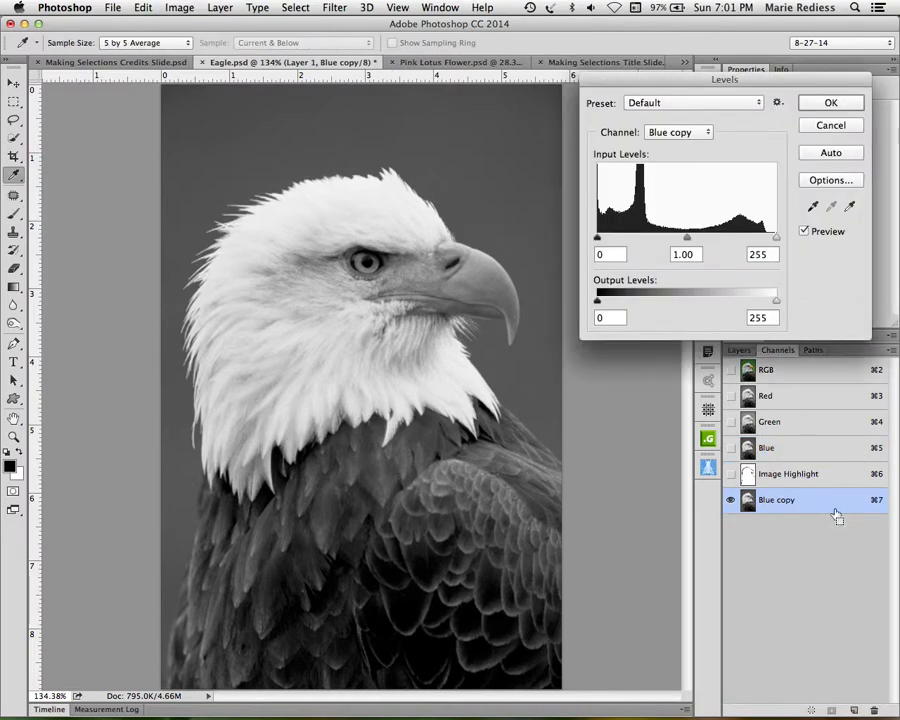
{"action": "left_click_drag", "start_coordinate": [600, 238], "coordinate": [616, 237]}
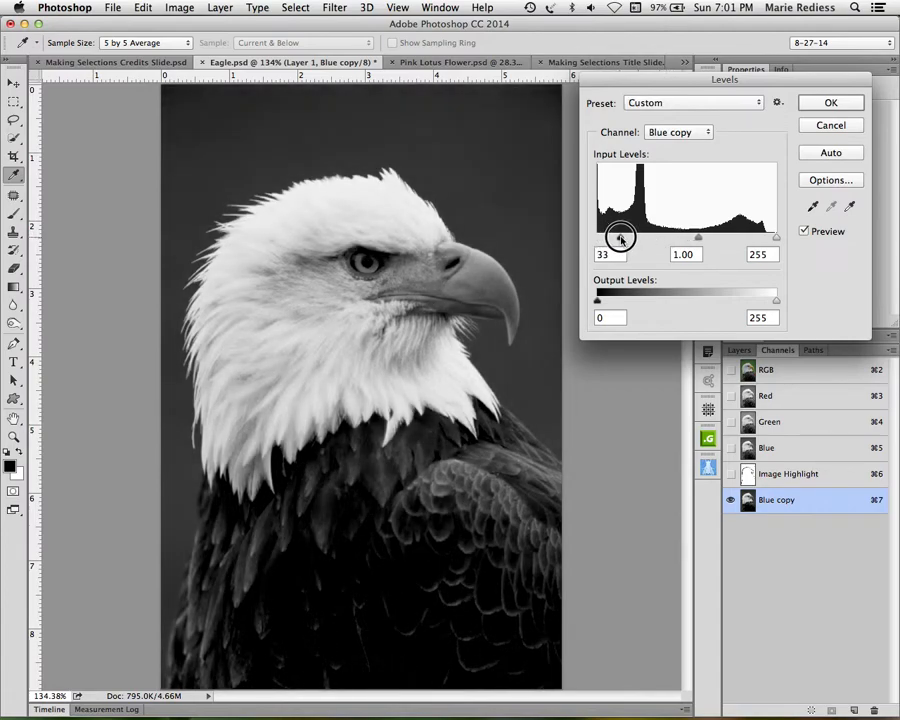
{"action": "left_click_drag", "start_coordinate": [778, 238], "coordinate": [721, 240]}
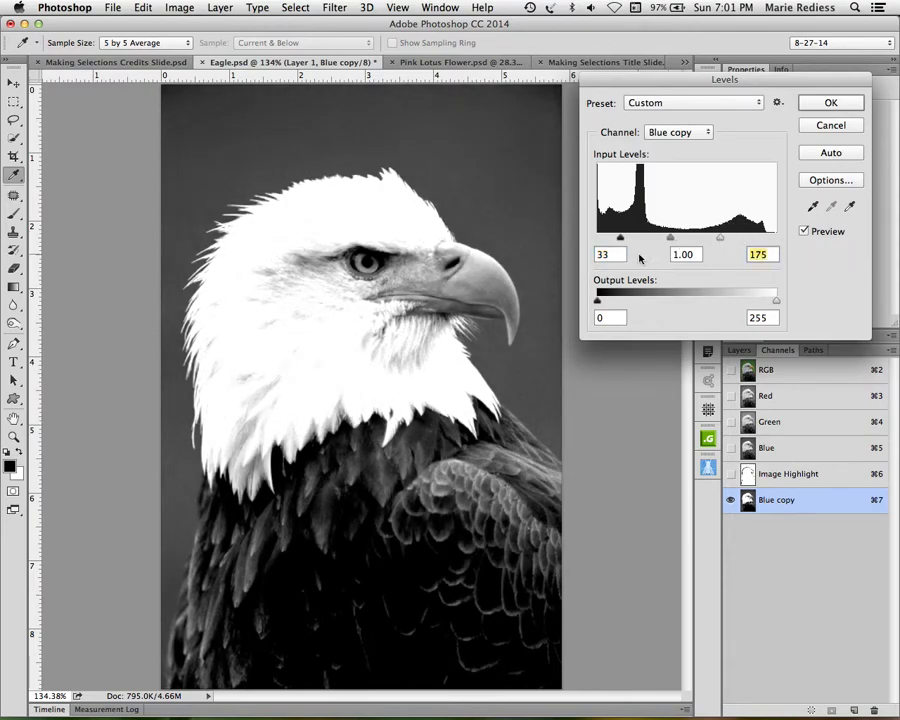
{"action": "left_click_drag", "start_coordinate": [623, 239], "coordinate": [628, 239]}
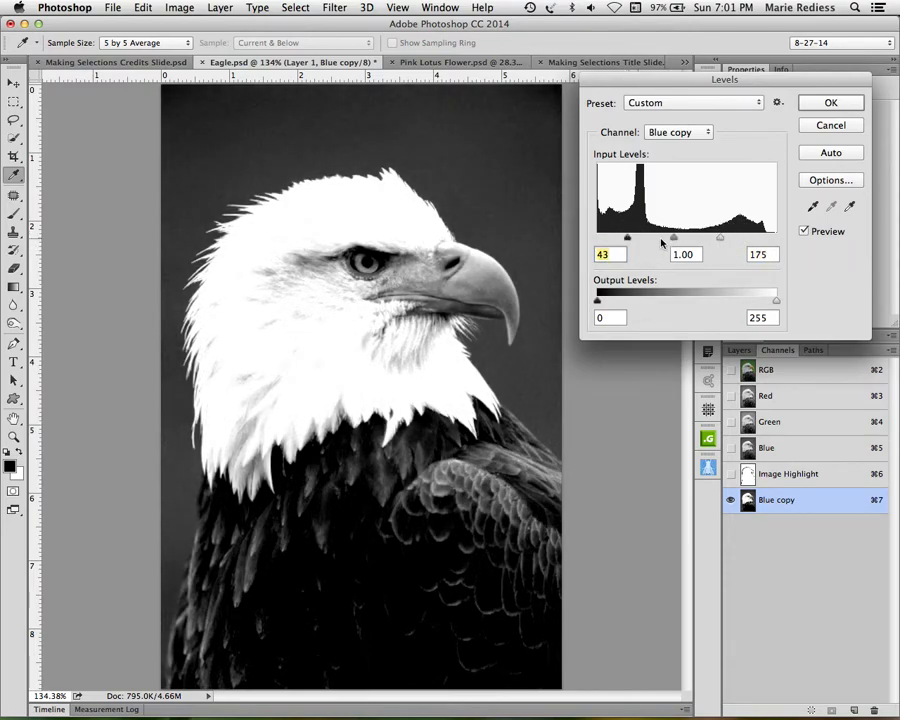
{"action": "left_click_drag", "start_coordinate": [721, 238], "coordinate": [714, 237]}
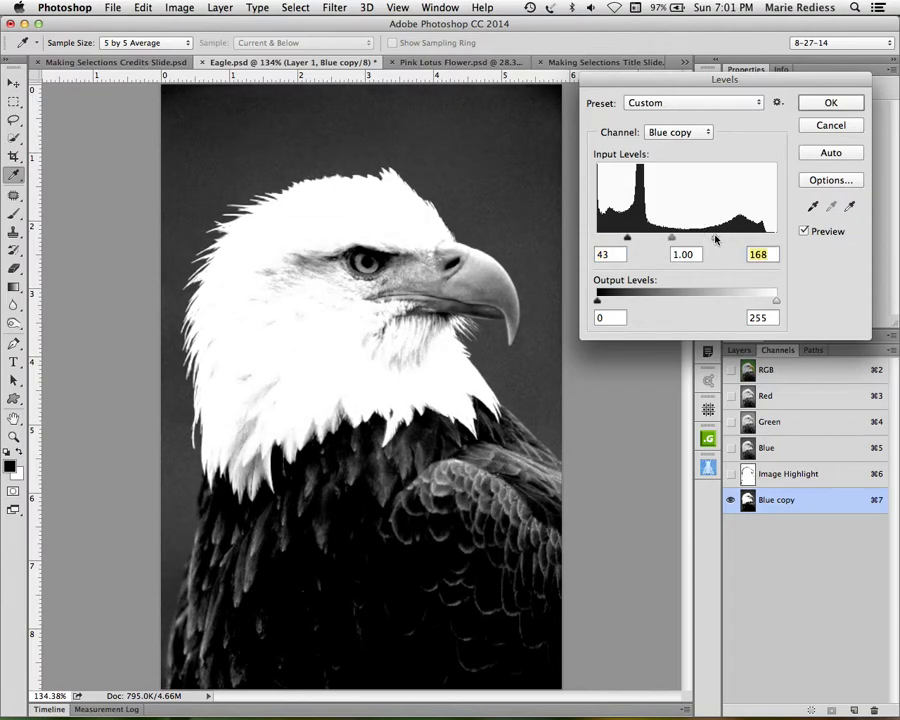
{"action": "left_click", "coordinate": [822, 103]}
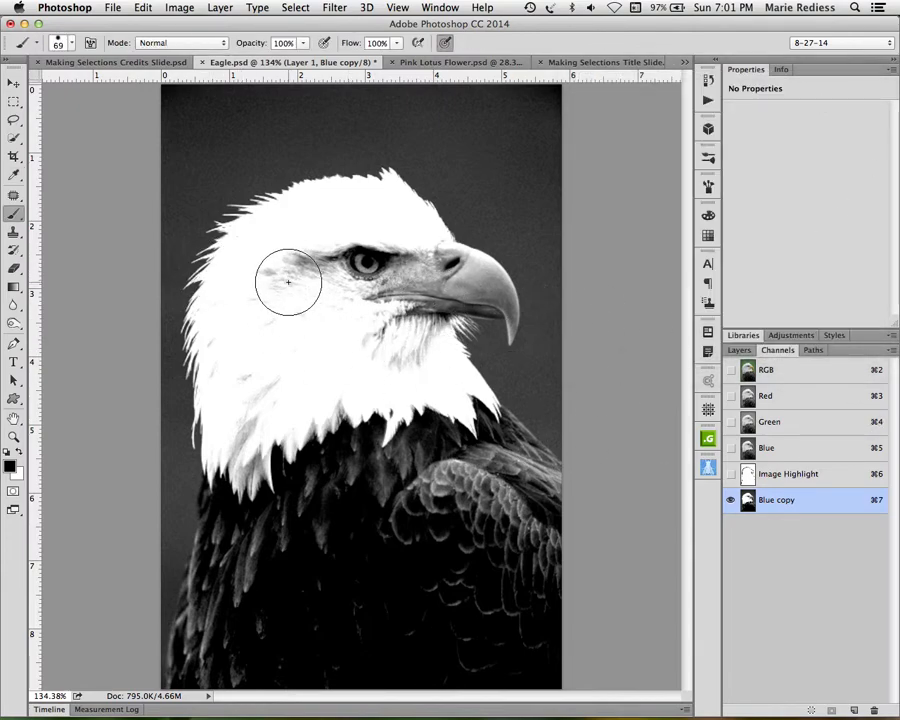
Step: Set the Brush to paint white in Overlay mode and try a stroke along the feathers at the back of the eagle's neck
{"action": "key", "text": "x"}
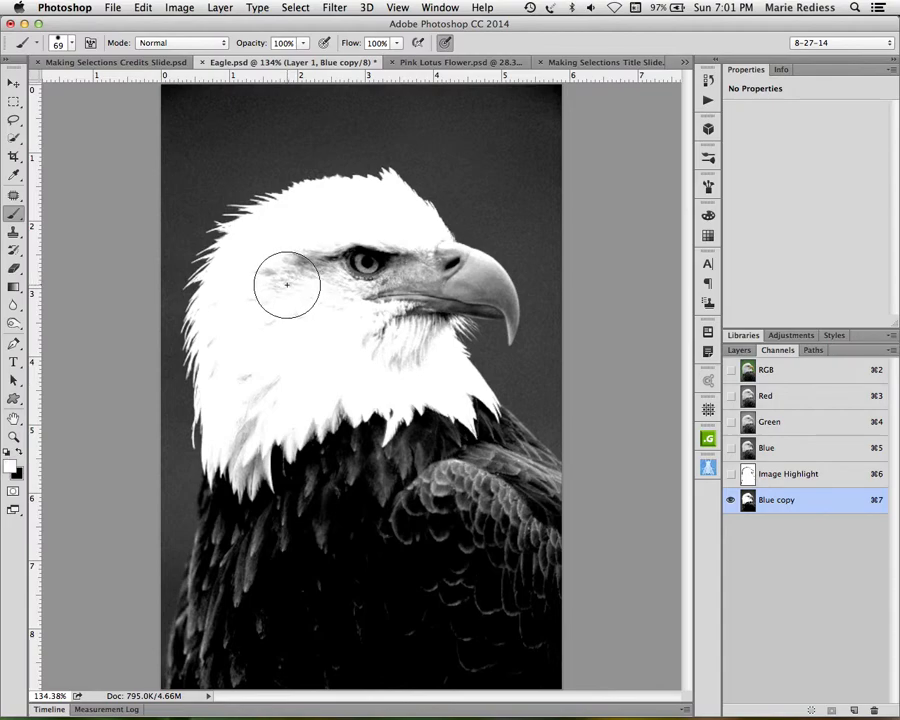
{"action": "left_click", "coordinate": [187, 43]}
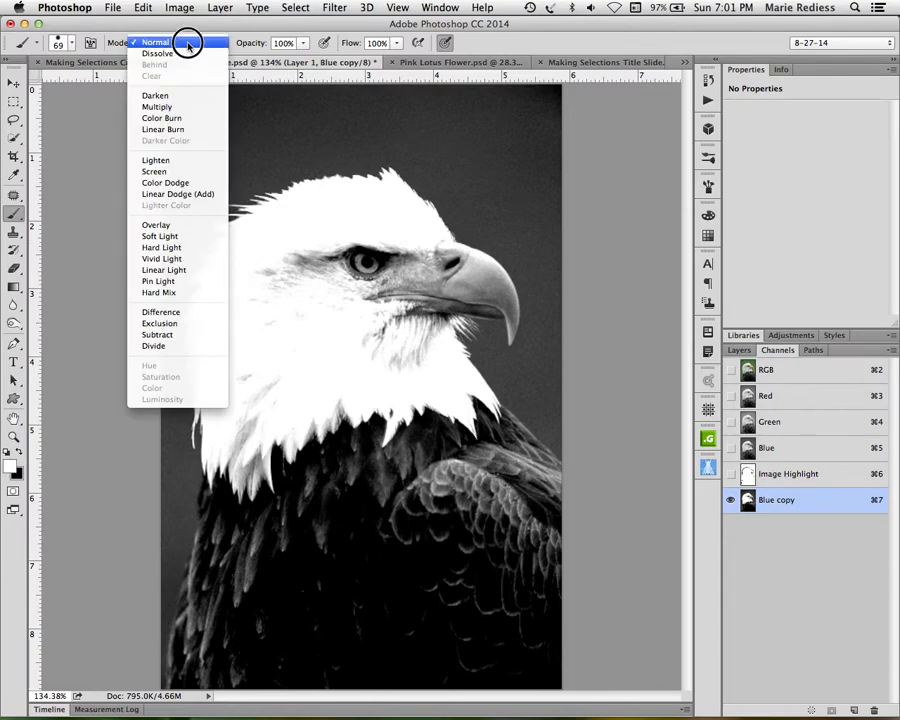
{"action": "left_click", "coordinate": [180, 225]}
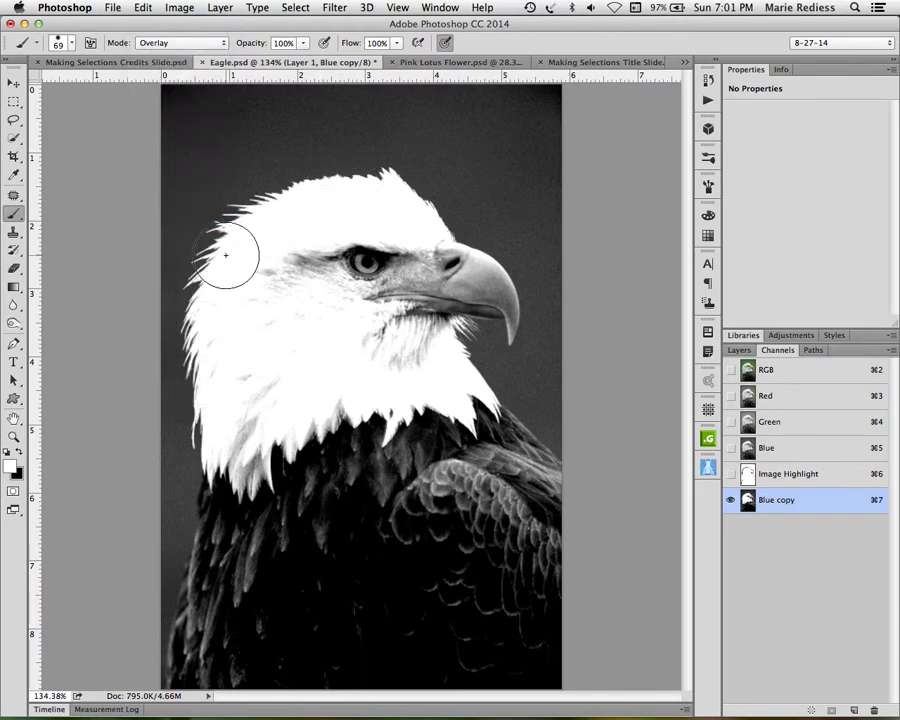
{"action": "mouse_move", "coordinate": [198, 330]}
{"action": "left_mouse_down"}
{"action": "mouse_move", "coordinate": [248, 324]}
{"action": "mouse_move", "coordinate": [272, 303]}
{"action": "mouse_move", "coordinate": [244, 432]}
{"action": "left_mouse_up"}
{"action": "key", "text": "super+z"}
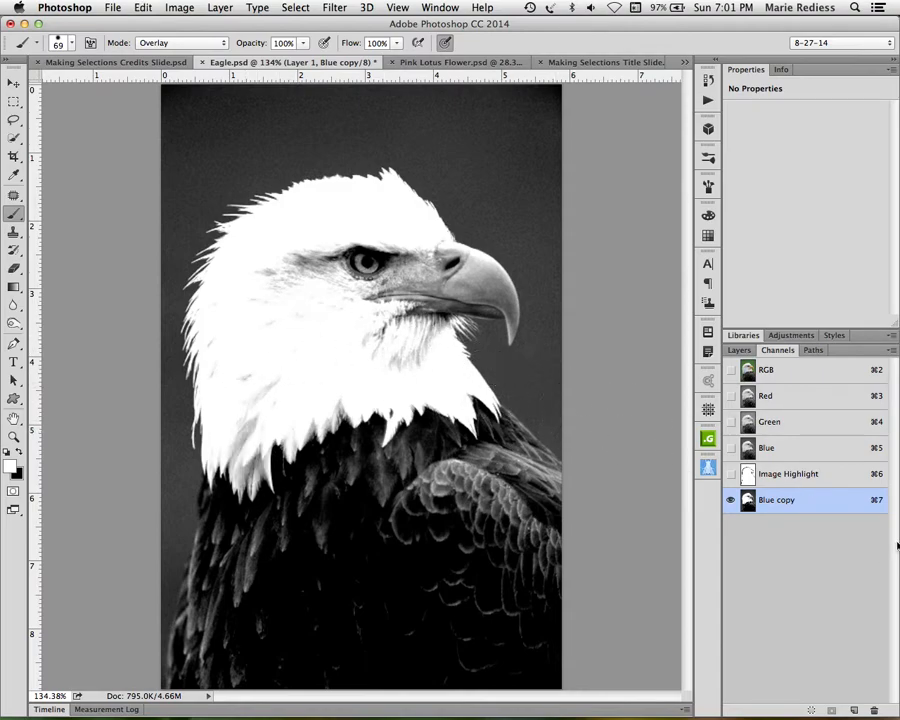
Step: Darken the Blue copy channel's background with Levels by raising the black input to 46
{"action": "key", "text": "super+l"}
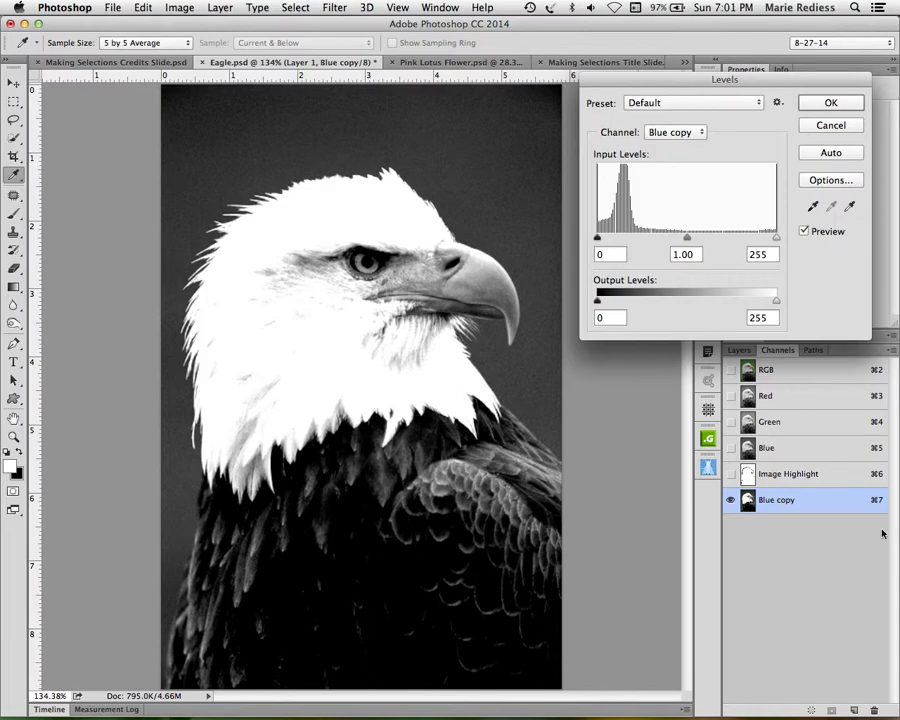
{"action": "left_click_drag", "start_coordinate": [600, 240], "coordinate": [625, 236]}
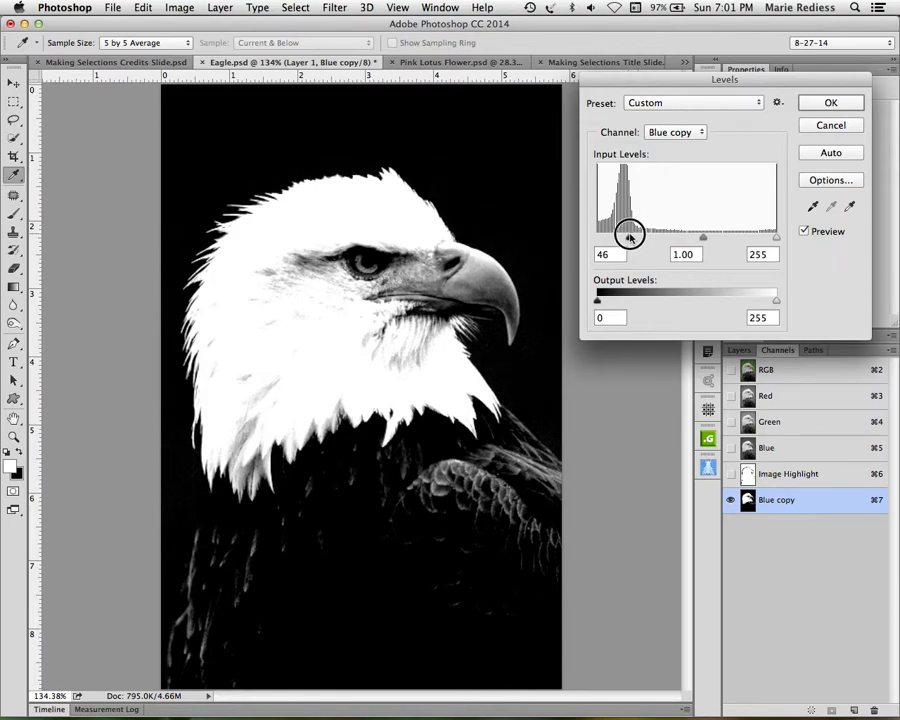
{"action": "left_click", "coordinate": [831, 103]}
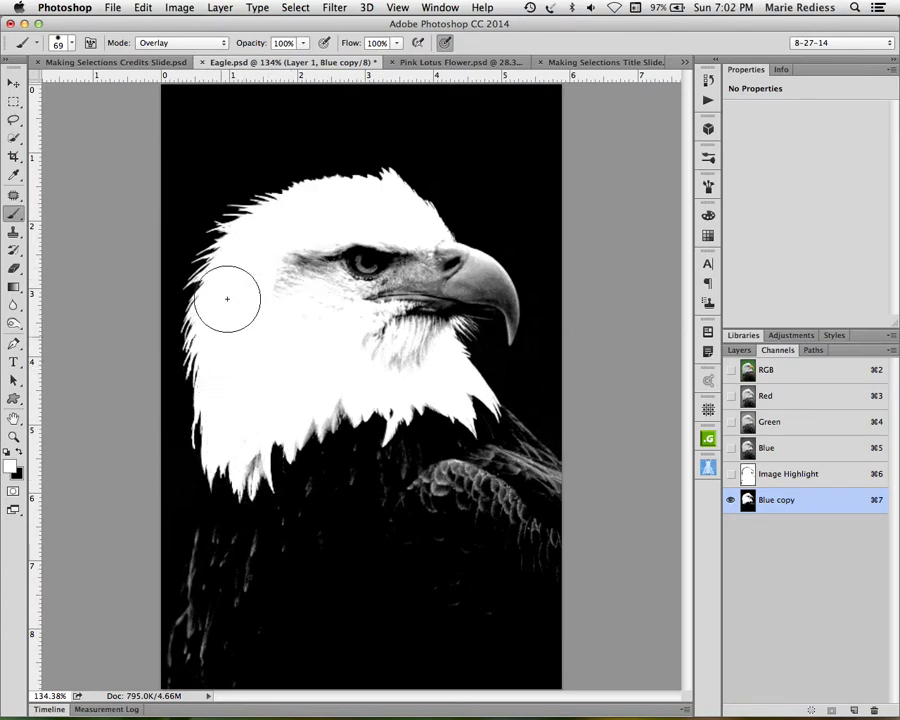
Step: Paint white in Overlay mode over the eagle's head, neck feathers, face and beak in the Blue copy channel
{"action": "mouse_move", "coordinate": [363, 194]}
{"action": "left_mouse_down"}
{"action": "mouse_move", "coordinate": [459, 282]}
{"action": "mouse_move", "coordinate": [441, 268]}
{"action": "mouse_move", "coordinate": [384, 319]}
{"action": "mouse_move", "coordinate": [388, 237]}
{"action": "mouse_move", "coordinate": [339, 284]}
{"action": "mouse_move", "coordinate": [421, 351]}
{"action": "mouse_move", "coordinate": [431, 318]}
{"action": "mouse_move", "coordinate": [455, 327]}
{"action": "mouse_move", "coordinate": [430, 305]}
{"action": "mouse_move", "coordinate": [442, 280]}
{"action": "mouse_move", "coordinate": [482, 280]}
{"action": "left_mouse_up"}
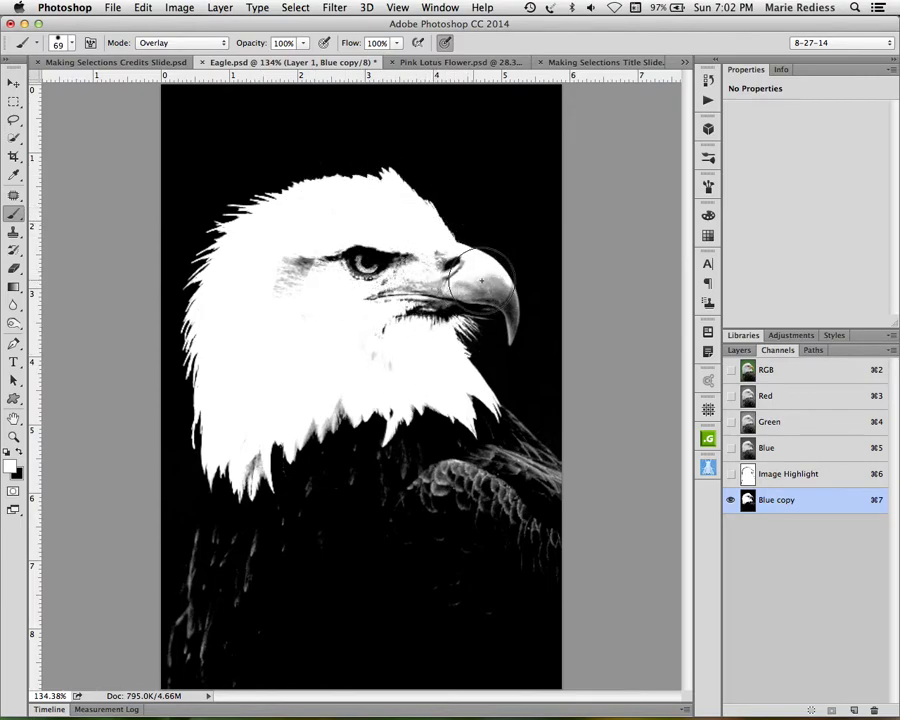
{"action": "mouse_move", "coordinate": [325, 262]}
{"action": "left_mouse_down"}
{"action": "mouse_move", "coordinate": [290, 284]}
{"action": "mouse_move", "coordinate": [324, 245]}
{"action": "mouse_move", "coordinate": [316, 282]}
{"action": "mouse_move", "coordinate": [334, 306]}
{"action": "mouse_move", "coordinate": [369, 266]}
{"action": "mouse_move", "coordinate": [409, 286]}
{"action": "mouse_move", "coordinate": [418, 361]}
{"action": "mouse_move", "coordinate": [439, 370]}
{"action": "mouse_move", "coordinate": [412, 301]}
{"action": "mouse_move", "coordinate": [457, 340]}
{"action": "mouse_move", "coordinate": [421, 384]}
{"action": "mouse_move", "coordinate": [394, 354]}
{"action": "mouse_move", "coordinate": [332, 432]}
{"action": "mouse_move", "coordinate": [256, 435]}
{"action": "mouse_move", "coordinate": [253, 448]}
{"action": "mouse_move", "coordinate": [272, 403]}
{"action": "mouse_move", "coordinate": [244, 486]}
{"action": "mouse_move", "coordinate": [280, 319]}
{"action": "mouse_move", "coordinate": [328, 369]}
{"action": "mouse_move", "coordinate": [386, 315]}
{"action": "mouse_move", "coordinate": [411, 264]}
{"action": "mouse_move", "coordinate": [415, 294]}
{"action": "mouse_move", "coordinate": [454, 279]}
{"action": "mouse_move", "coordinate": [508, 309]}
{"action": "left_mouse_up"}
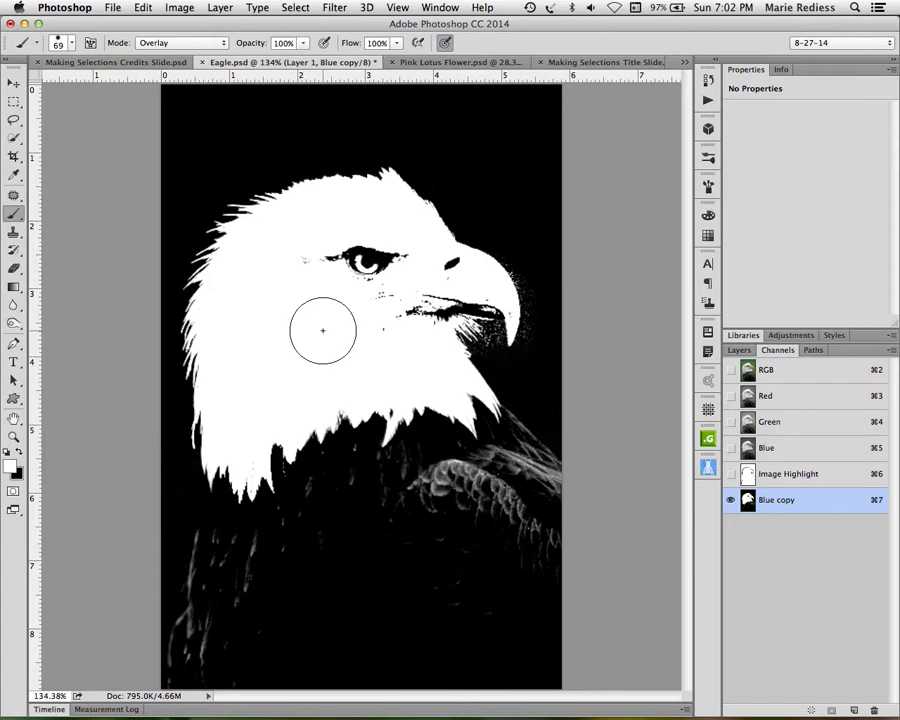
Step: Set the Brush to Normal mode and paint white over the eagle's eye in the Blue copy channel
{"action": "left_click", "coordinate": [172, 40]}
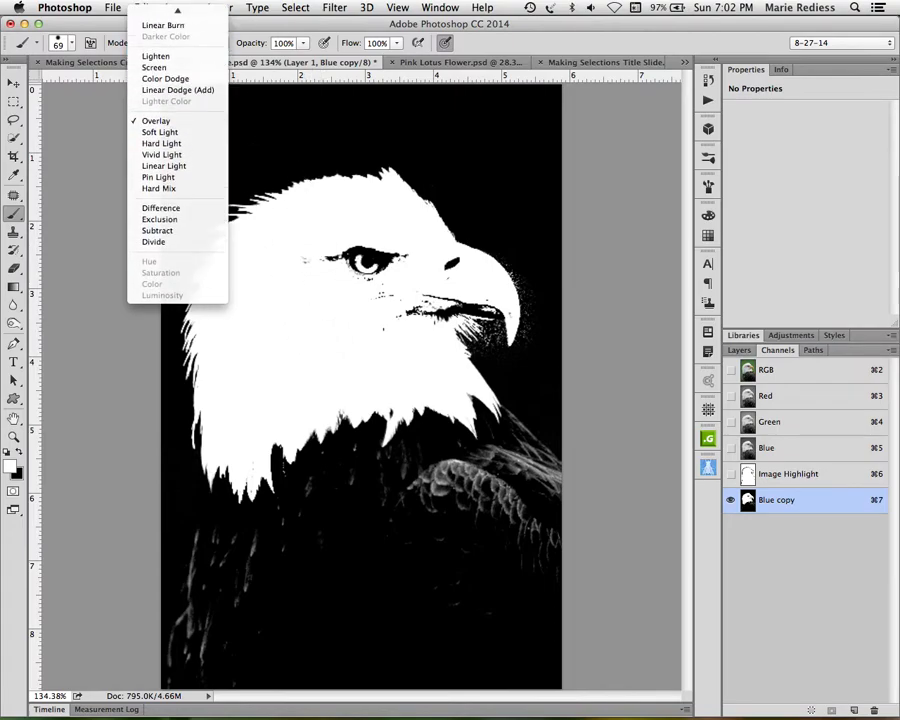
{"action": "left_click", "coordinate": [167, 17]}
{"action": "mouse_move", "coordinate": [321, 321]}
{"action": "left_mouse_down"}
{"action": "mouse_move", "coordinate": [344, 255]}
{"action": "mouse_move", "coordinate": [404, 261]}
{"action": "mouse_move", "coordinate": [393, 307]}
{"action": "mouse_move", "coordinate": [408, 275]}
{"action": "mouse_move", "coordinate": [432, 264]}
{"action": "left_mouse_up"}
Step: Paint white with a 19 px brush over the remaining dark marks along the eagle's mouth and lower beak
{"action": "key", "text": "z"}
{"action": "left_click_drag", "start_coordinate": [490, 324], "coordinate": [561, 408]}
{"action": "key", "text": "space"}
{"action": "left_click_drag", "start_coordinate": [550, 286], "coordinate": [513, 357]}
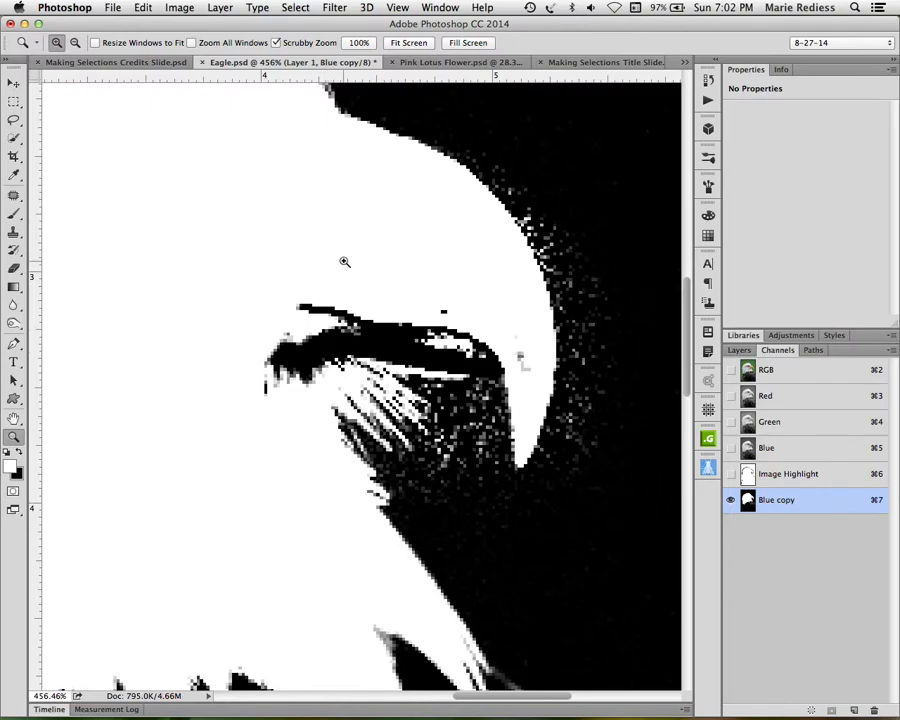
{"action": "key", "text": "b"}
{"action": "mouse_move", "coordinate": [370, 257]}
{"action": "left_mouse_down"}
{"action": "mouse_move", "coordinate": [303, 255]}
{"action": "mouse_move", "coordinate": [287, 267]}
{"action": "left_mouse_up"}
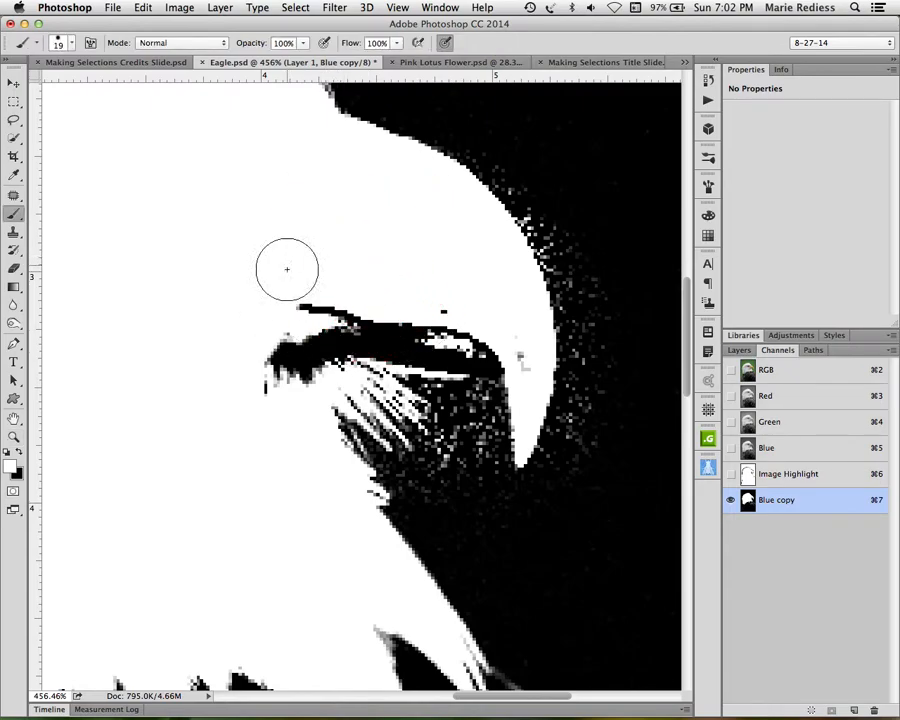
{"action": "mouse_move", "coordinate": [273, 354]}
{"action": "left_mouse_down"}
{"action": "mouse_move", "coordinate": [335, 327]}
{"action": "mouse_move", "coordinate": [299, 370]}
{"action": "mouse_move", "coordinate": [353, 334]}
{"action": "mouse_move", "coordinate": [506, 353]}
{"action": "mouse_move", "coordinate": [482, 315]}
{"action": "mouse_move", "coordinate": [266, 293]}
{"action": "mouse_move", "coordinate": [434, 273]}
{"action": "mouse_move", "coordinate": [479, 278]}
{"action": "mouse_move", "coordinate": [290, 339]}
{"action": "mouse_move", "coordinate": [244, 420]}
{"action": "mouse_move", "coordinate": [281, 551]}
{"action": "left_mouse_up"}
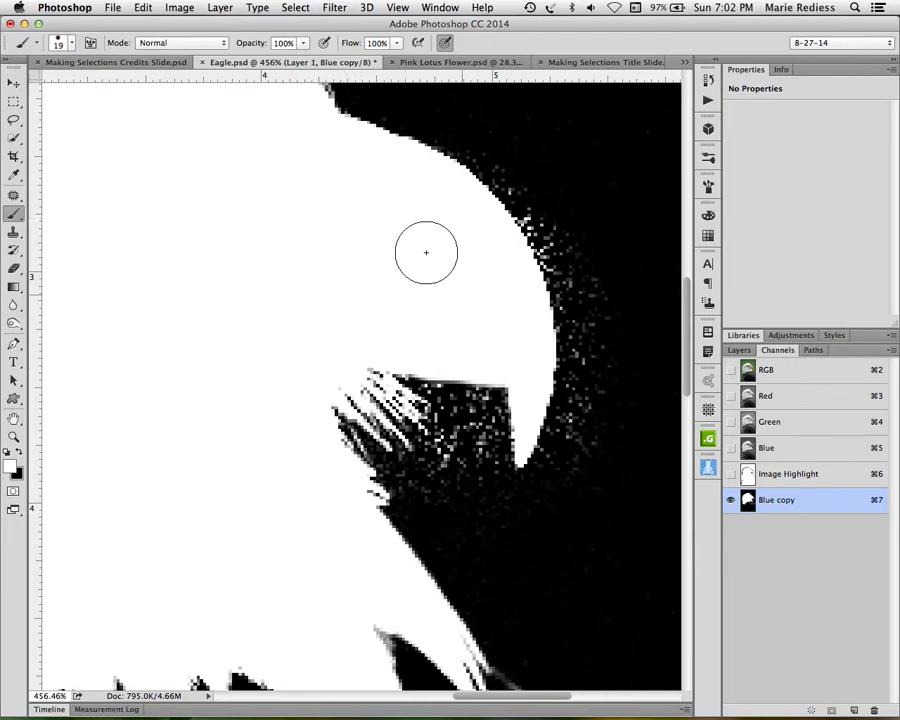
Step: Paint white over the grey specks inside the lowest neck feathers at the back of the eagle's neck
{"action": "left_click_drag", "start_coordinate": [249, 227], "coordinate": [316, 188]}
{"action": "left_click_drag", "start_coordinate": [145, 390], "coordinate": [316, 270]}
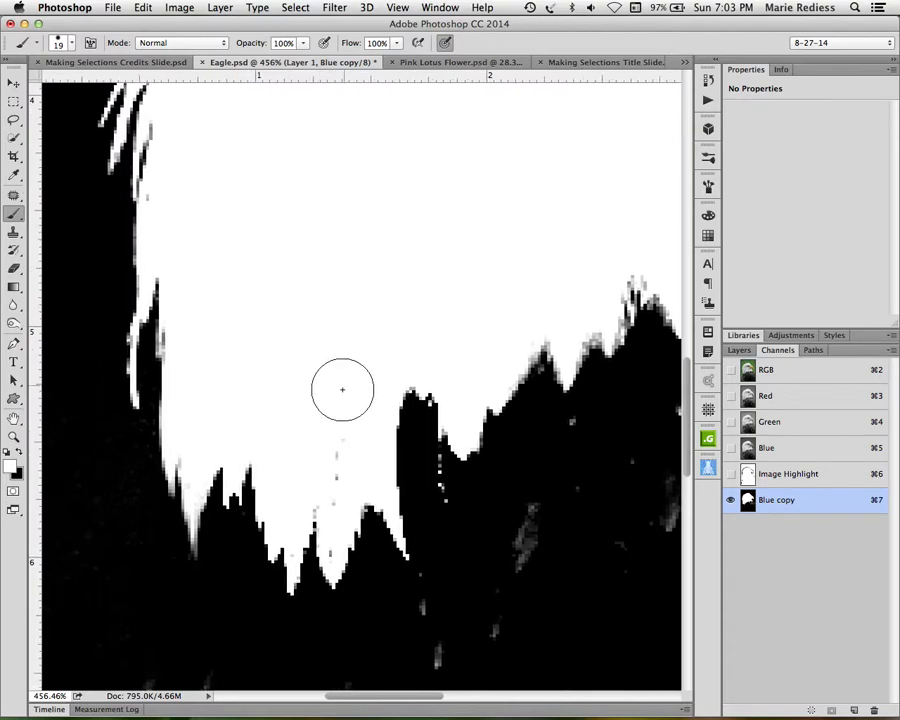
{"action": "left_click_drag", "start_coordinate": [340, 380], "coordinate": [327, 384]}
{"action": "left_click_drag", "start_coordinate": [333, 513], "coordinate": [331, 541]}
{"action": "mouse_move", "coordinate": [241, 322]}
{"action": "left_mouse_down"}
{"action": "mouse_move", "coordinate": [237, 366]}
{"action": "mouse_move", "coordinate": [246, 376]}
{"action": "mouse_move", "coordinate": [203, 382]}
{"action": "left_mouse_up"}
Step: Paint black in Overlay mode with an 11 px brush over the speckled background around and beneath the beak
{"action": "mouse_move", "coordinate": [590, 240]}
{"action": "left_mouse_down"}
{"action": "mouse_move", "coordinate": [223, 462]}
{"action": "mouse_move", "coordinate": [150, 470]}
{"action": "left_mouse_up"}
{"action": "mouse_move", "coordinate": [350, 640]}
{"action": "left_mouse_down"}
{"action": "mouse_move", "coordinate": [189, 486]}
{"action": "mouse_move", "coordinate": [187, 301]}
{"action": "mouse_move", "coordinate": [173, 382]}
{"action": "left_mouse_up"}
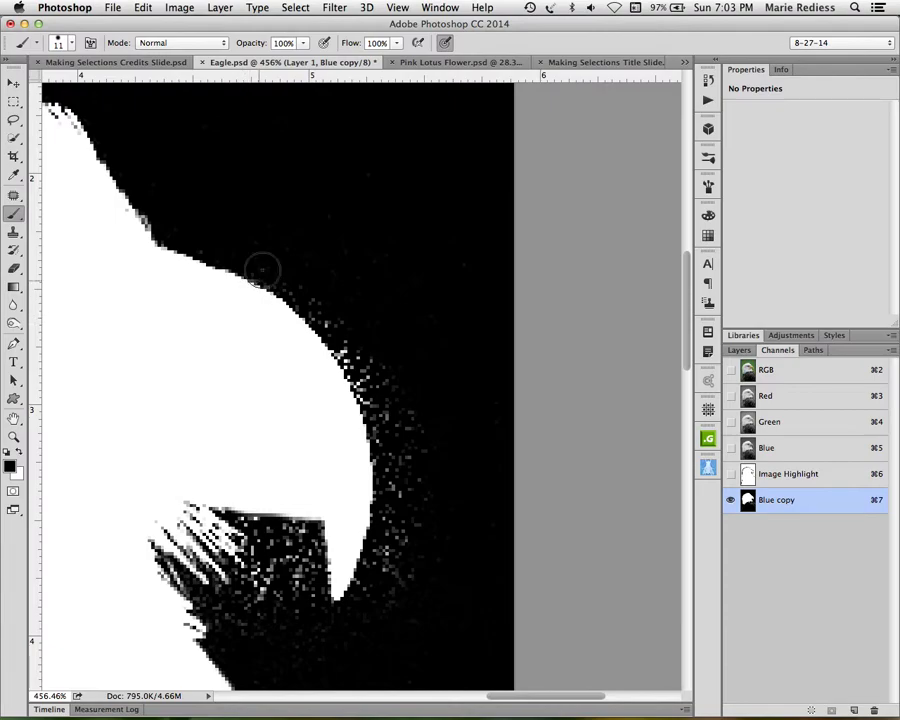
{"action": "left_click", "coordinate": [169, 42]}
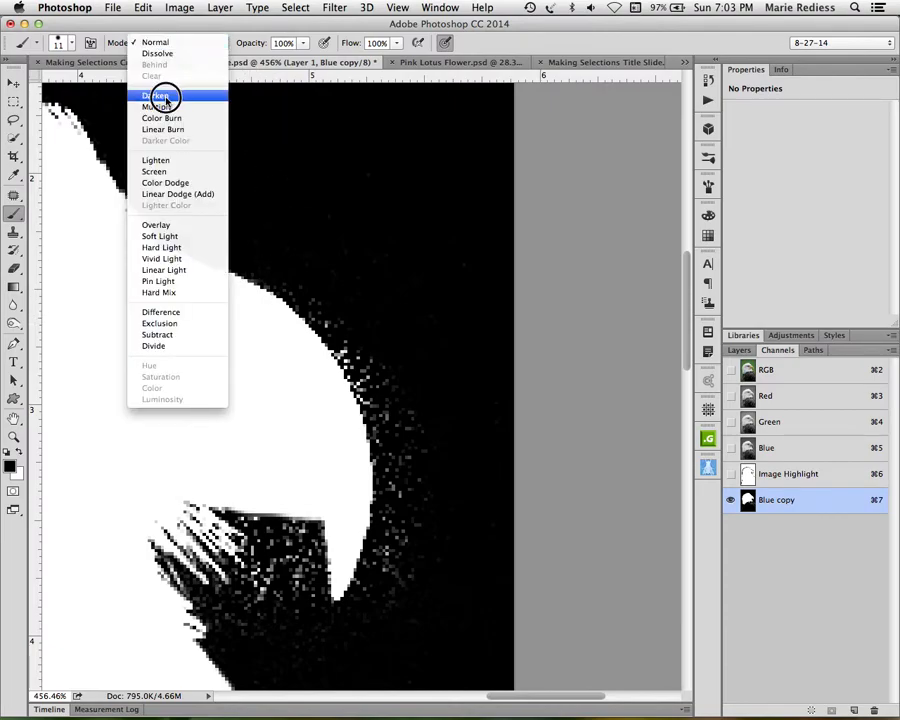
{"action": "left_click", "coordinate": [156, 225]}
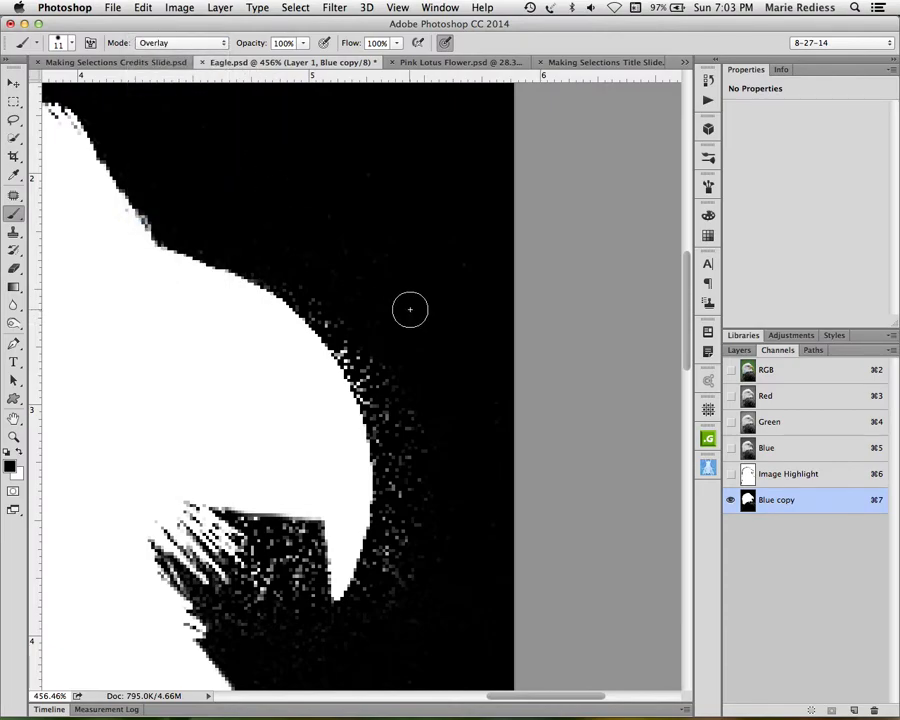
{"action": "mouse_move", "coordinate": [311, 250]}
{"action": "left_mouse_down"}
{"action": "mouse_move", "coordinate": [308, 297]}
{"action": "mouse_move", "coordinate": [376, 390]}
{"action": "mouse_move", "coordinate": [341, 279]}
{"action": "mouse_move", "coordinate": [381, 402]}
{"action": "mouse_move", "coordinate": [320, 265]}
{"action": "mouse_move", "coordinate": [406, 465]}
{"action": "mouse_move", "coordinate": [398, 369]}
{"action": "mouse_move", "coordinate": [390, 575]}
{"action": "mouse_move", "coordinate": [384, 442]}
{"action": "mouse_move", "coordinate": [343, 597]}
{"action": "mouse_move", "coordinate": [326, 618]}
{"action": "mouse_move", "coordinate": [327, 563]}
{"action": "mouse_move", "coordinate": [322, 557]}
{"action": "mouse_move", "coordinate": [317, 580]}
{"action": "mouse_move", "coordinate": [308, 555]}
{"action": "mouse_move", "coordinate": [295, 607]}
{"action": "mouse_move", "coordinate": [266, 530]}
{"action": "mouse_move", "coordinate": [267, 598]}
{"action": "mouse_move", "coordinate": [265, 578]}
{"action": "mouse_move", "coordinate": [245, 601]}
{"action": "mouse_move", "coordinate": [173, 558]}
{"action": "mouse_move", "coordinate": [254, 637]}
{"action": "mouse_move", "coordinate": [176, 570]}
{"action": "mouse_move", "coordinate": [329, 645]}
{"action": "mouse_move", "coordinate": [243, 563]}
{"action": "mouse_move", "coordinate": [286, 587]}
{"action": "mouse_move", "coordinate": [245, 528]}
{"action": "mouse_move", "coordinate": [304, 536]}
{"action": "mouse_move", "coordinate": [298, 594]}
{"action": "left_mouse_up"}
{"action": "left_click", "coordinate": [279, 557]}
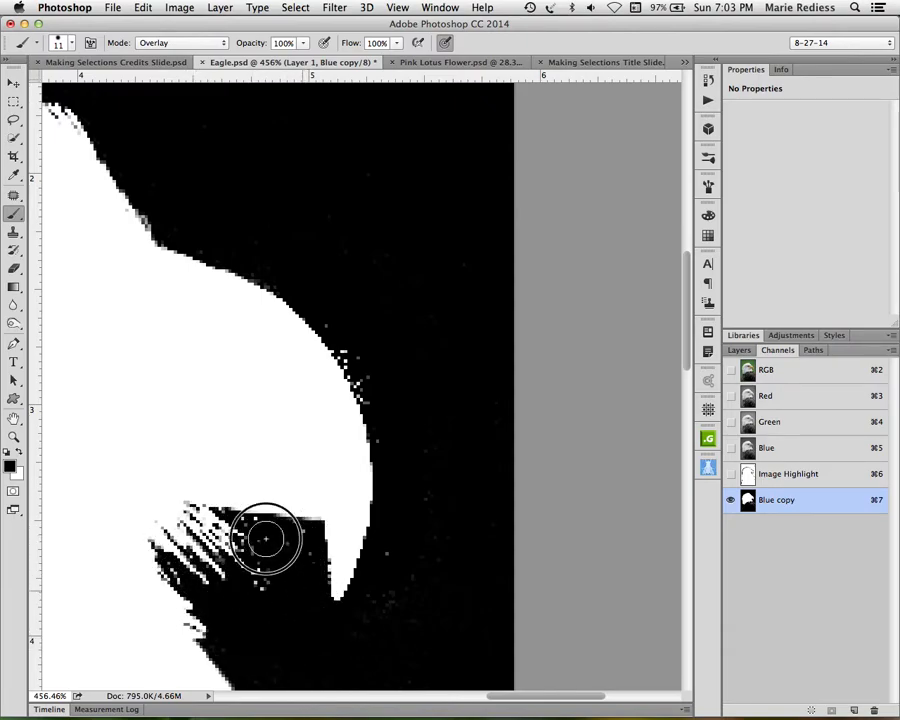
Step: Set the Brush to Normal mode and paint black along the outer curve of the beak down to its tip
{"action": "left_click", "coordinate": [171, 42]}
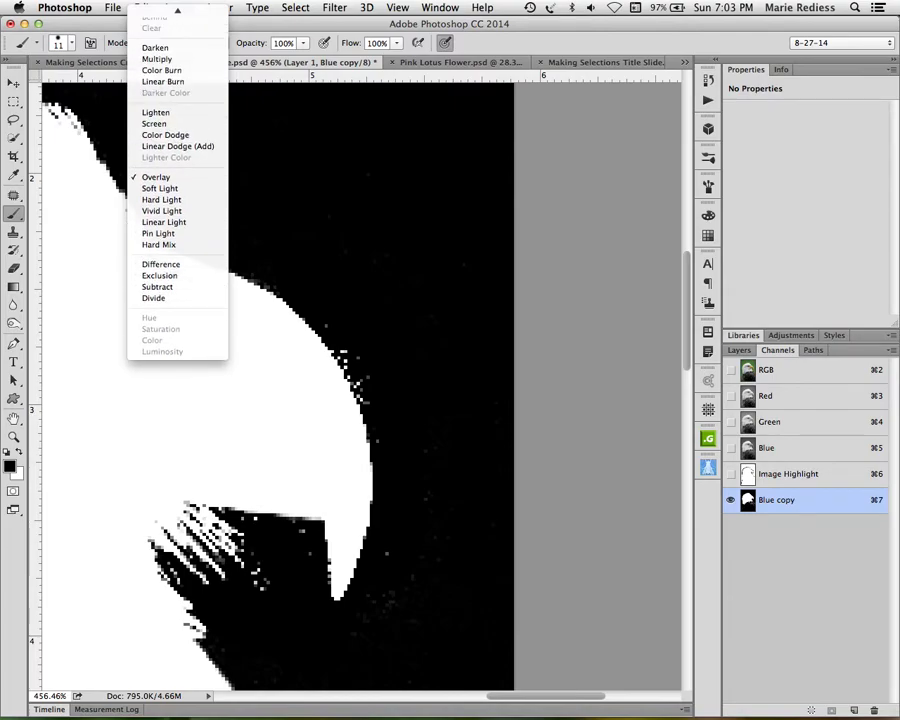
{"action": "left_click", "coordinate": [158, 12]}
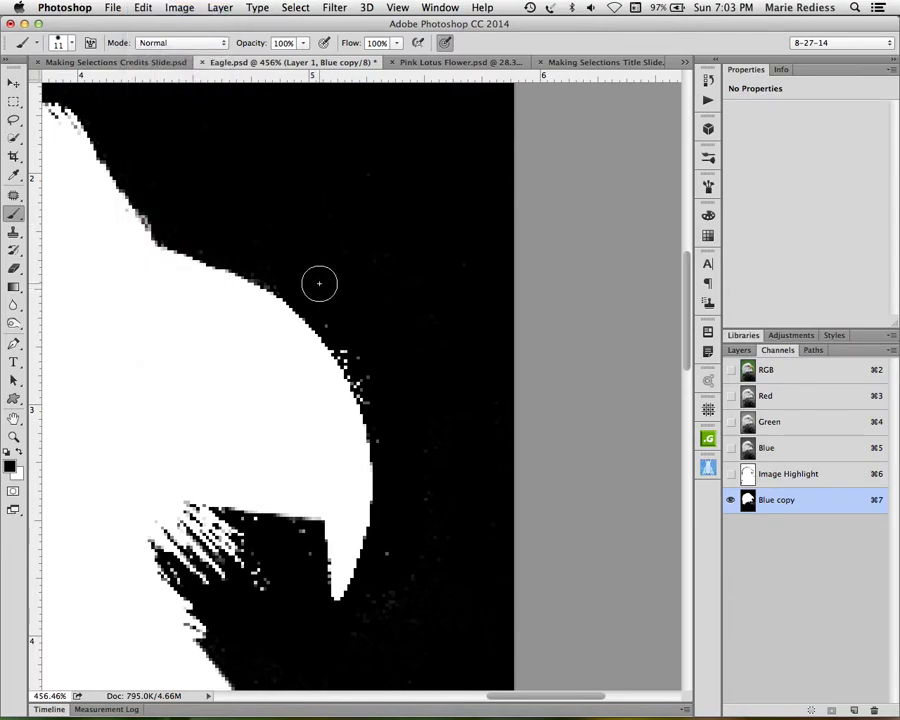
{"action": "left_click_drag", "start_coordinate": [331, 299], "coordinate": [334, 320]}
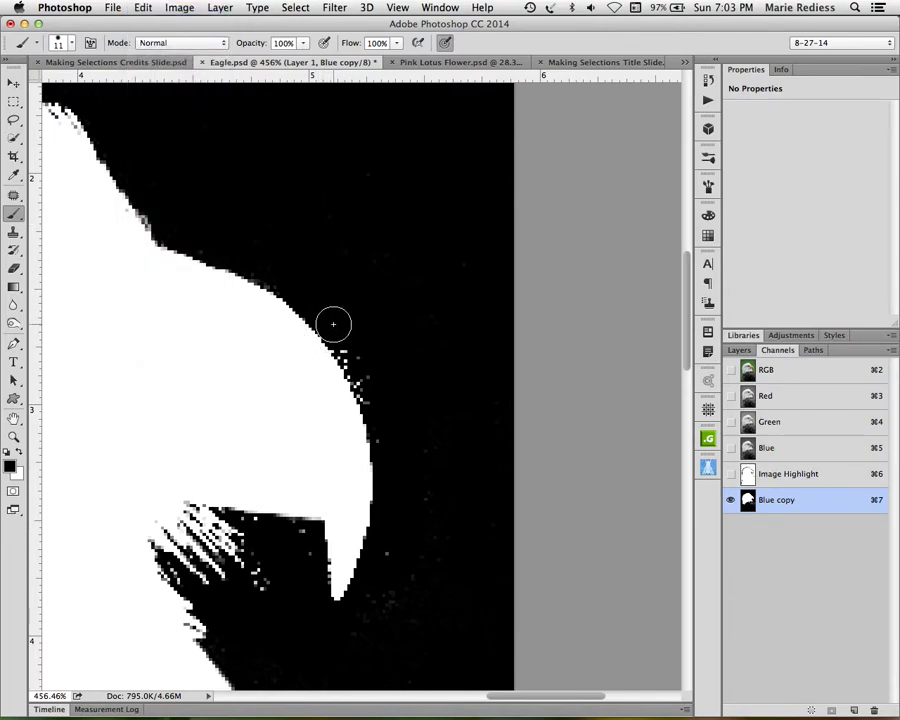
{"action": "left_click", "coordinate": [333, 325]}
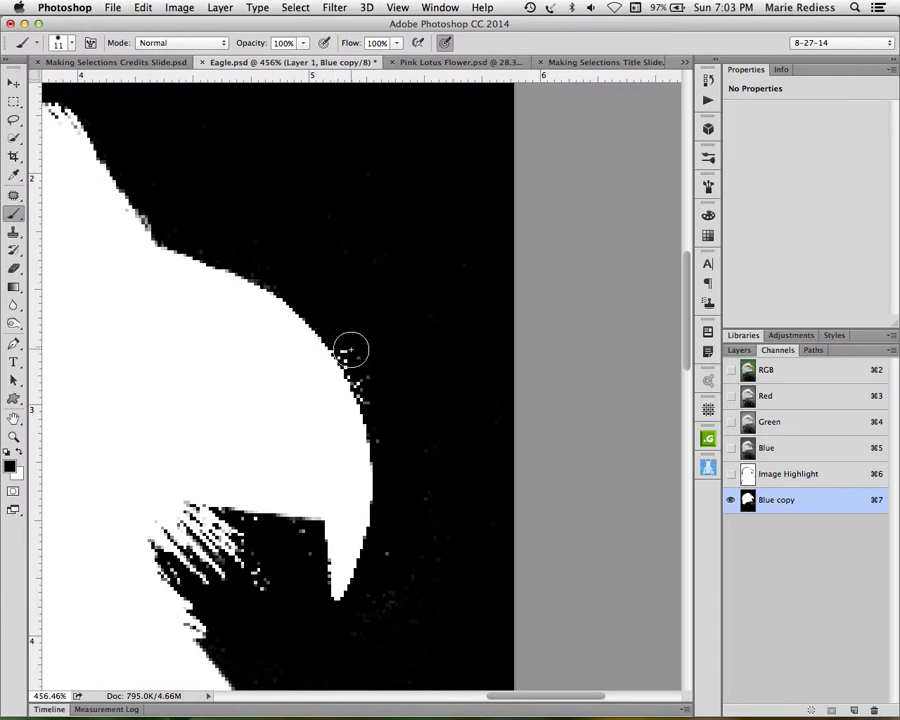
{"action": "left_click", "coordinate": [350, 353]}
{"action": "left_click", "coordinate": [370, 385]}
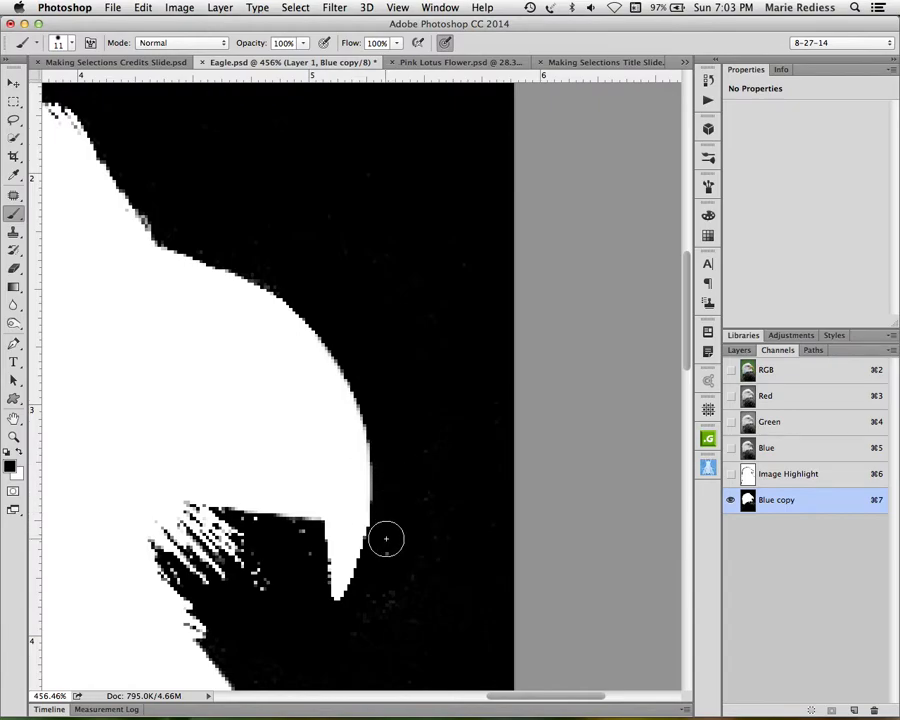
{"action": "left_click", "coordinate": [358, 600], "text": "shift"}
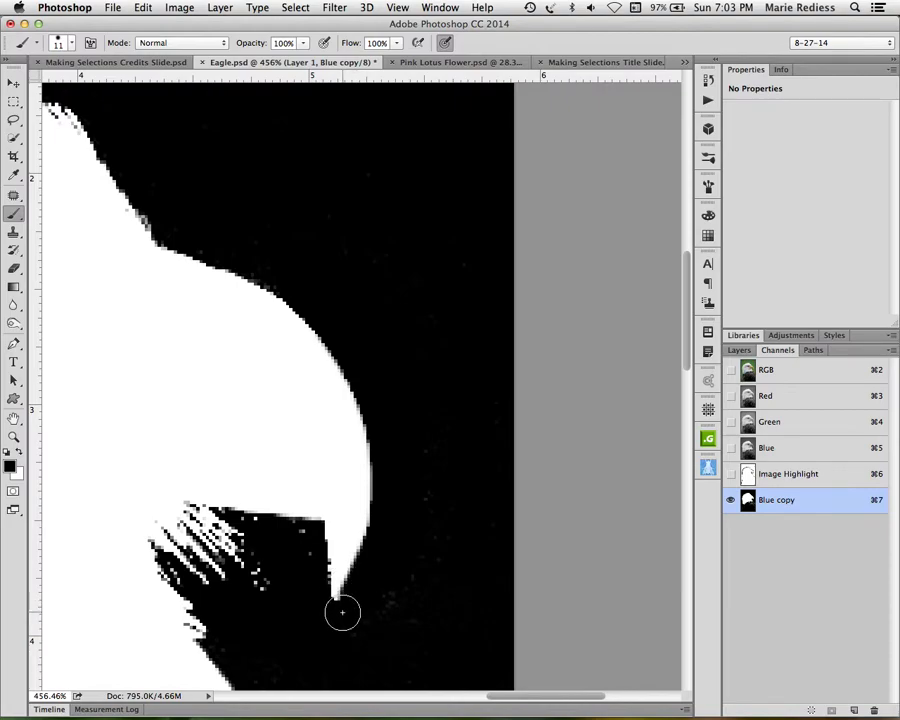
Step: Clean the area beneath the beak with black, using a smaller brush to remove specks around the chin feathers
{"action": "left_click", "coordinate": [310, 575]}
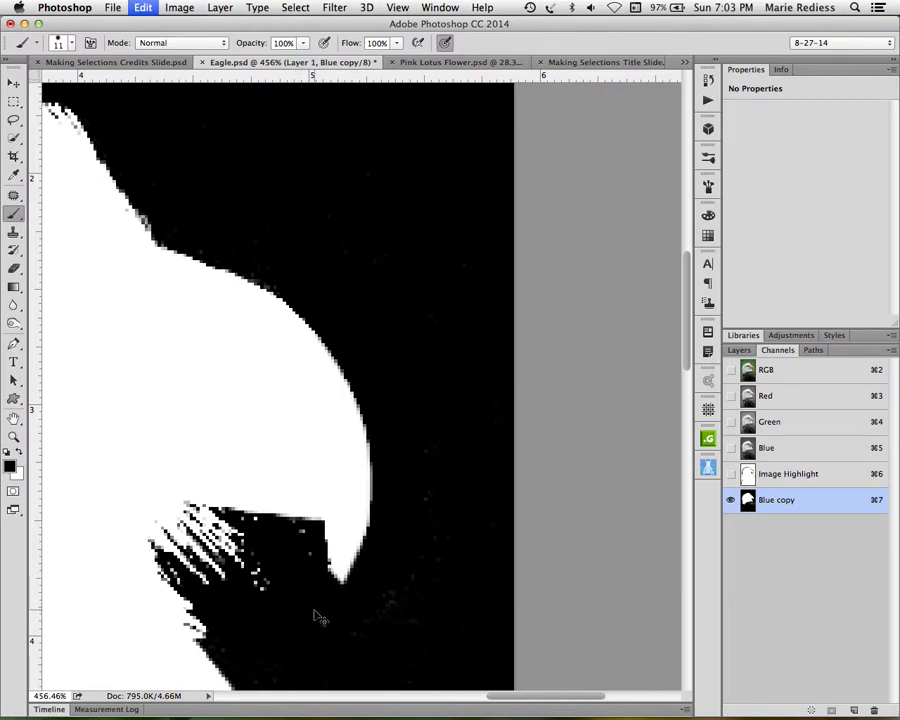
{"action": "mouse_move", "coordinate": [312, 570]}
{"action": "left_mouse_down"}
{"action": "mouse_move", "coordinate": [321, 538]}
{"action": "mouse_move", "coordinate": [269, 532]}
{"action": "left_mouse_up"}
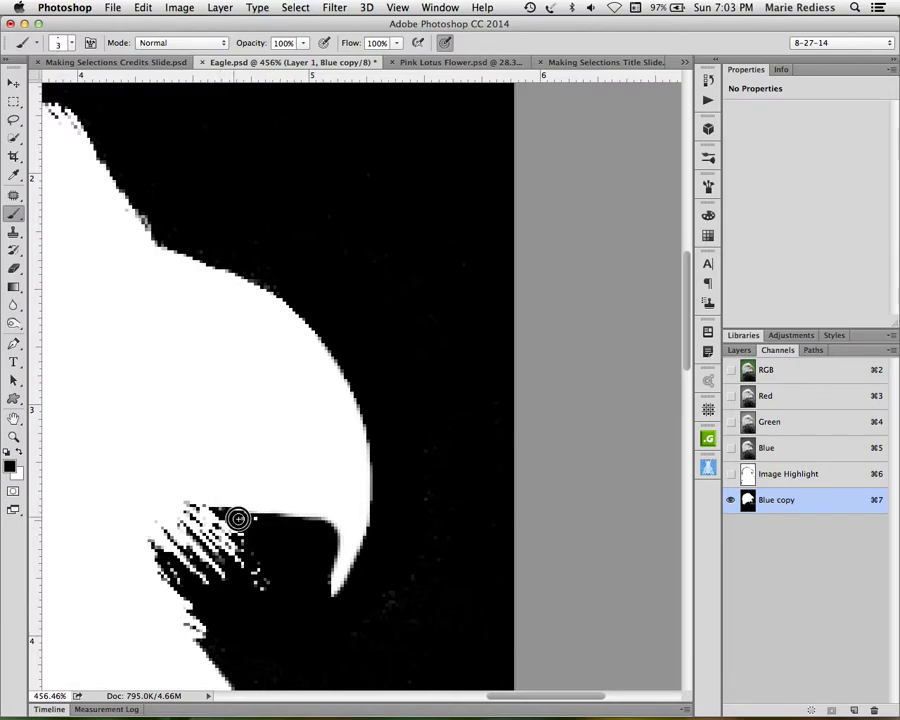
{"action": "left_click_drag", "start_coordinate": [260, 521], "coordinate": [236, 515]}
{"action": "mouse_move", "coordinate": [256, 583]}
{"action": "left_mouse_down"}
{"action": "mouse_move", "coordinate": [249, 581]}
{"action": "mouse_move", "coordinate": [265, 582]}
{"action": "left_mouse_up"}
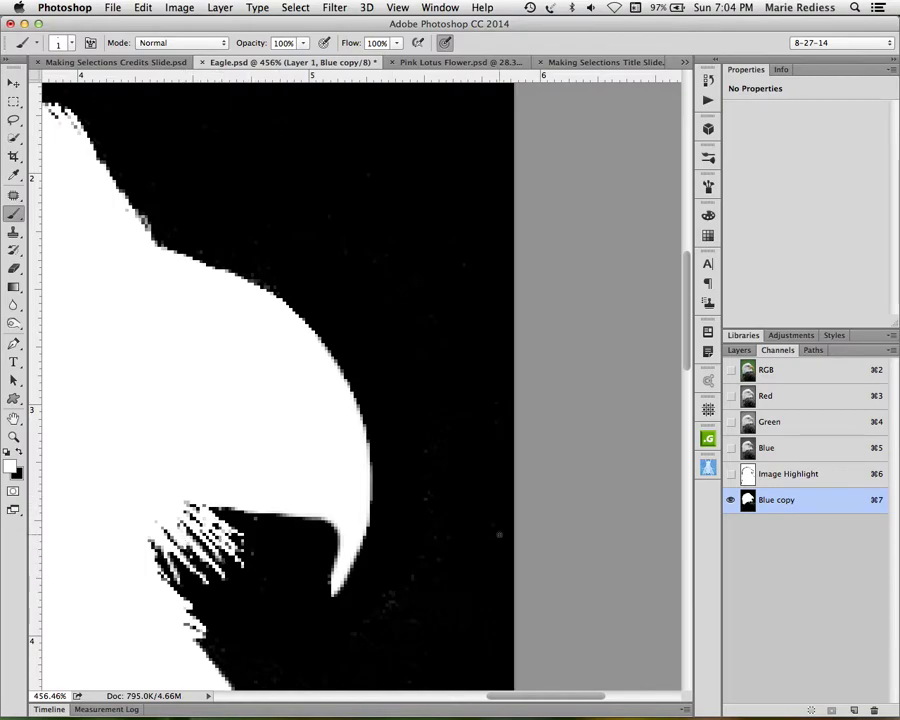
Step: Paint black in Normal mode with a 90 px brush over the eagle's body and wing feathers below the neck
{"action": "key", "text": "super+0"}
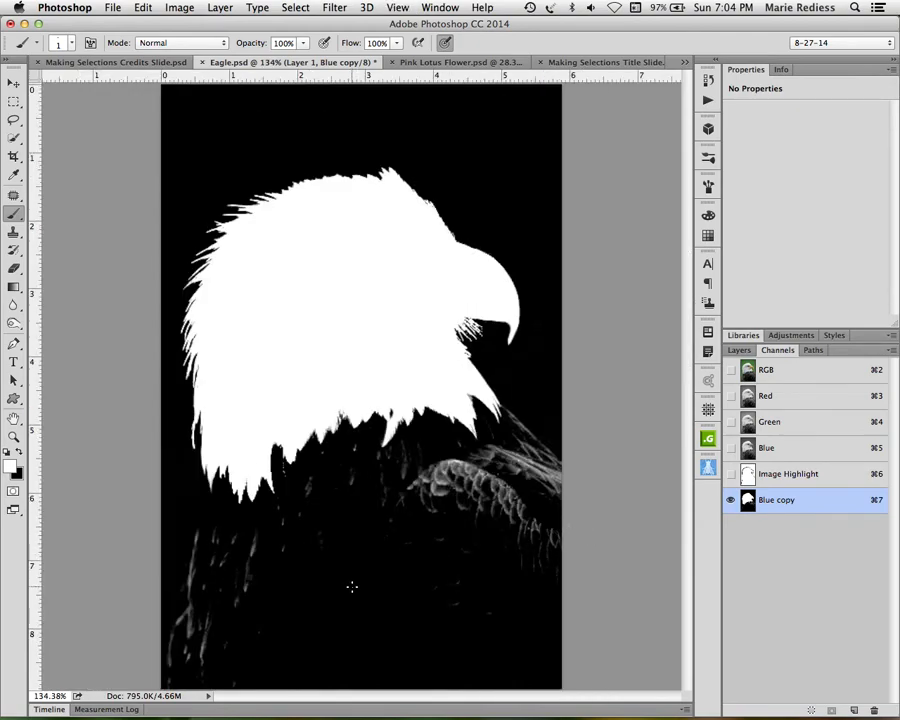
{"action": "left_click_drag", "start_coordinate": [310, 582], "coordinate": [390, 585]}
{"action": "mouse_move", "coordinate": [447, 495]}
{"action": "left_mouse_down"}
{"action": "mouse_move", "coordinate": [482, 499]}
{"action": "mouse_move", "coordinate": [505, 471]}
{"action": "mouse_move", "coordinate": [527, 482]}
{"action": "mouse_move", "coordinate": [546, 446]}
{"action": "mouse_move", "coordinate": [534, 589]}
{"action": "mouse_move", "coordinate": [502, 529]}
{"action": "mouse_move", "coordinate": [352, 584]}
{"action": "mouse_move", "coordinate": [340, 485]}
{"action": "mouse_move", "coordinate": [361, 510]}
{"action": "mouse_move", "coordinate": [321, 542]}
{"action": "mouse_move", "coordinate": [225, 549]}
{"action": "mouse_move", "coordinate": [151, 587]}
{"action": "mouse_move", "coordinate": [260, 596]}
{"action": "mouse_move", "coordinate": [98, 642]}
{"action": "mouse_move", "coordinate": [323, 679]}
{"action": "mouse_move", "coordinate": [213, 702]}
{"action": "mouse_move", "coordinate": [511, 683]}
{"action": "mouse_move", "coordinate": [215, 659]}
{"action": "mouse_move", "coordinate": [474, 634]}
{"action": "mouse_move", "coordinate": [536, 636]}
{"action": "left_mouse_up"}
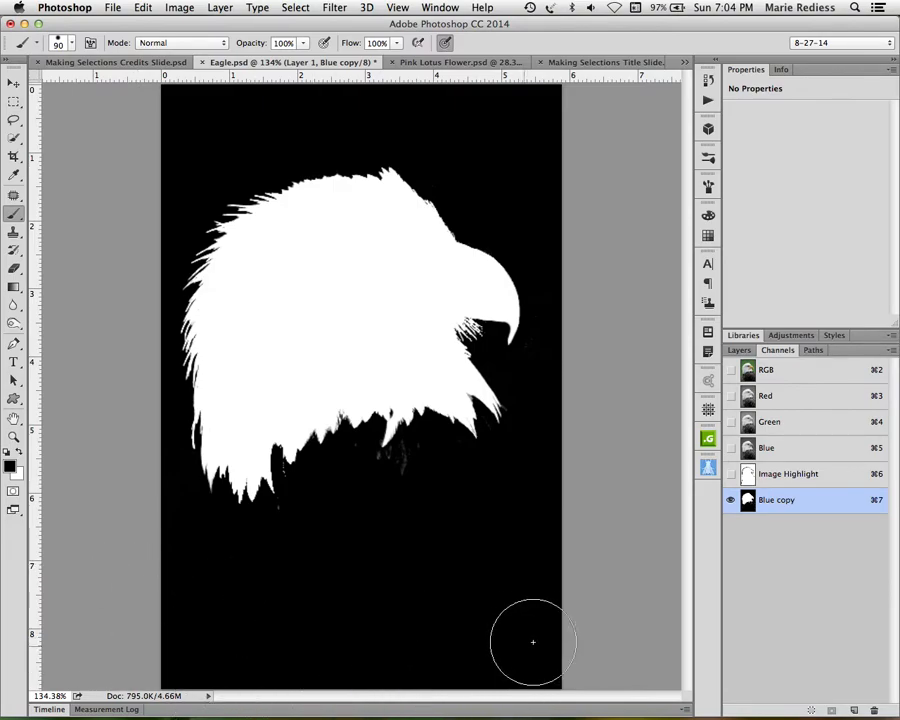
Step: Paint black in Overlay mode over leftover greys below the neck feathers and around the head, and return the Brush to Normal mode
{"action": "left_click", "coordinate": [160, 43]}
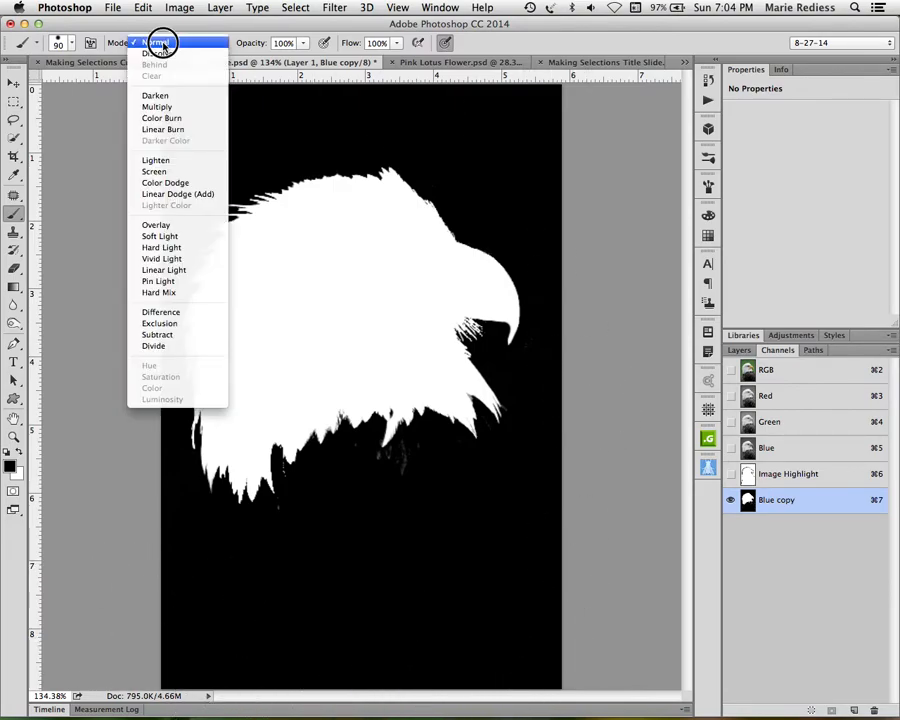
{"action": "left_click", "coordinate": [156, 225]}
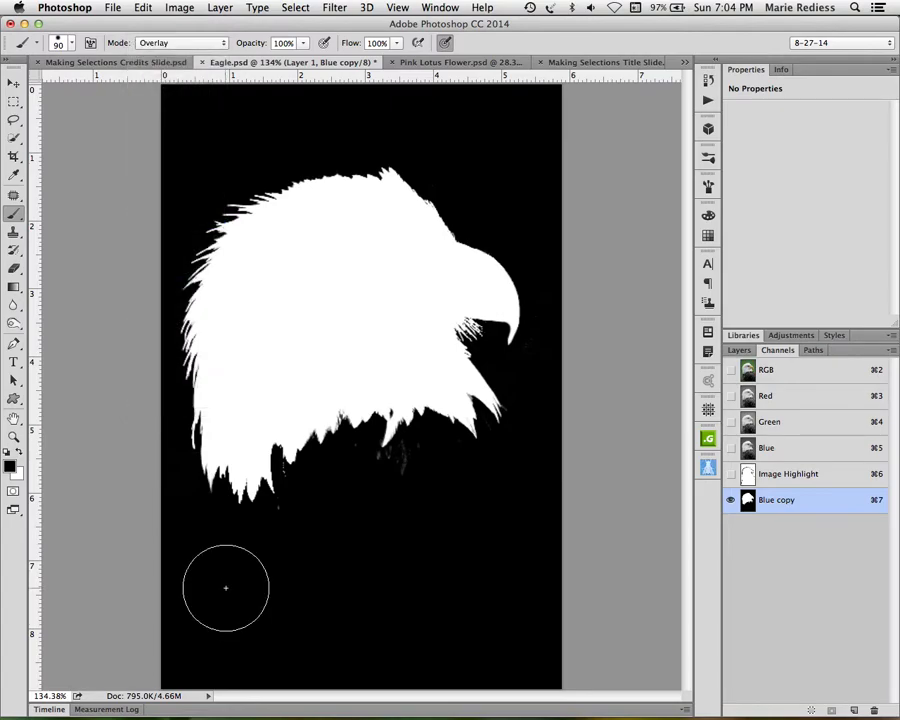
{"action": "mouse_move", "coordinate": [294, 482]}
{"action": "left_mouse_down"}
{"action": "mouse_move", "coordinate": [376, 498]}
{"action": "mouse_move", "coordinate": [482, 386]}
{"action": "mouse_move", "coordinate": [562, 451]}
{"action": "mouse_move", "coordinate": [419, 100]}
{"action": "left_mouse_up"}
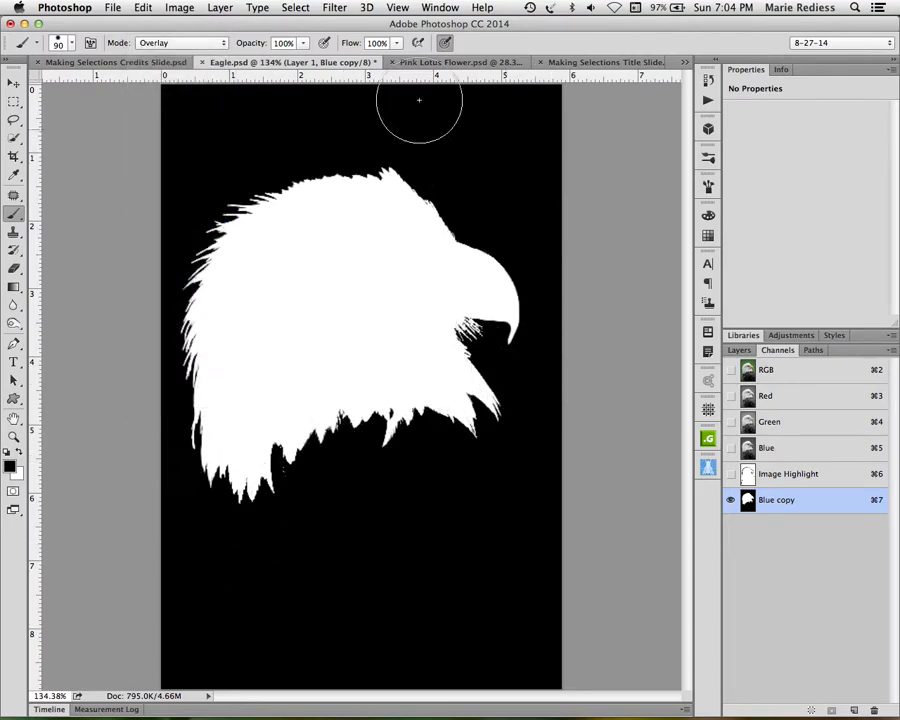
{"action": "left_click", "coordinate": [157, 40]}
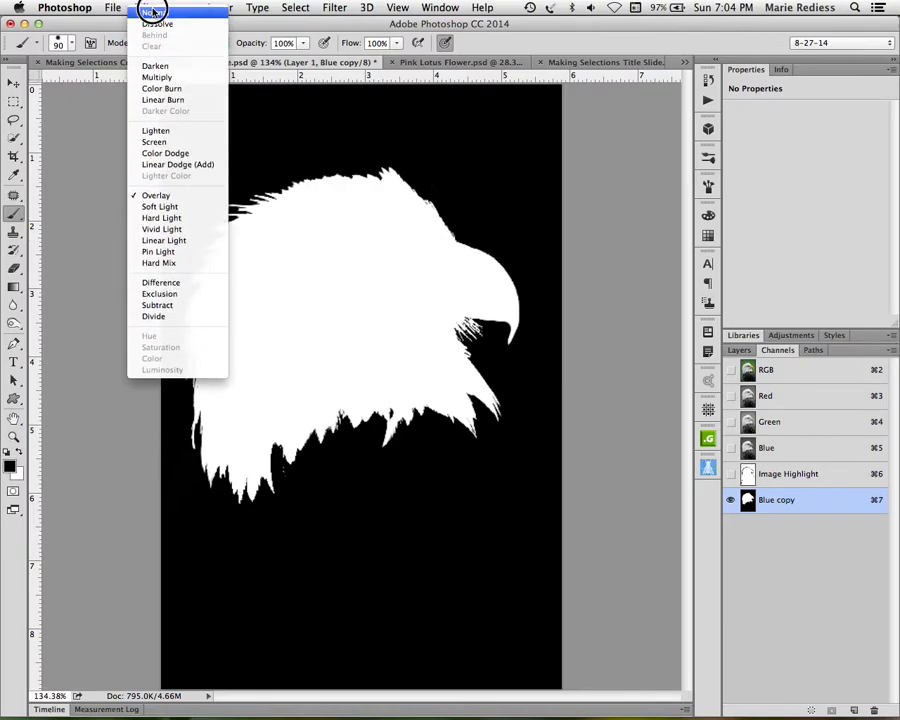
{"action": "left_click", "coordinate": [153, 12]}
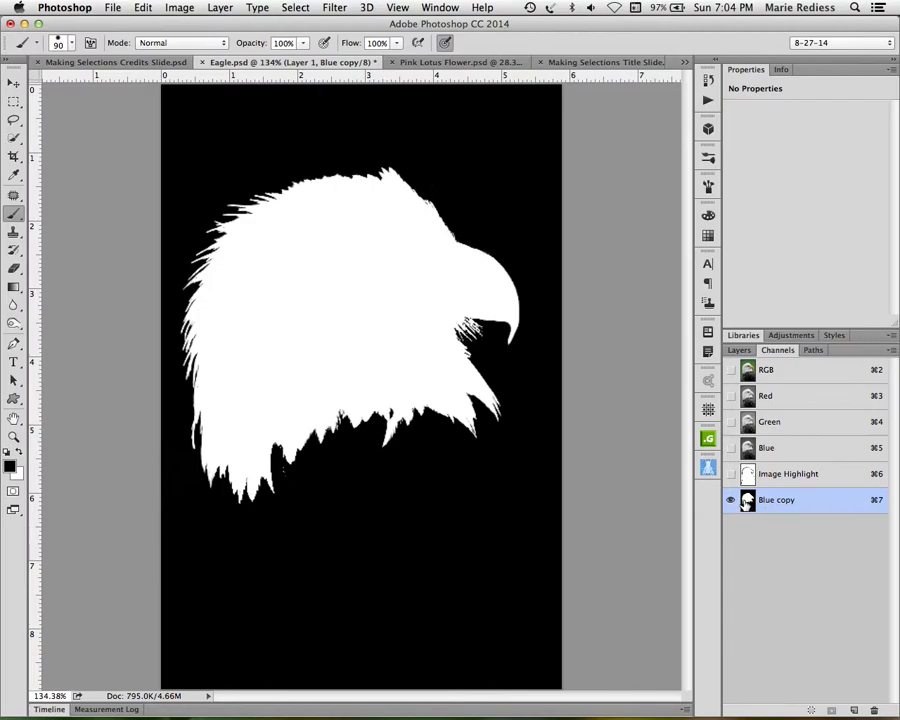
Step: Load the Blue copy channel as a selection, save it as a new channel named "head", and deselect
{"action": "left_click", "coordinate": [748, 502], "text": "super"}
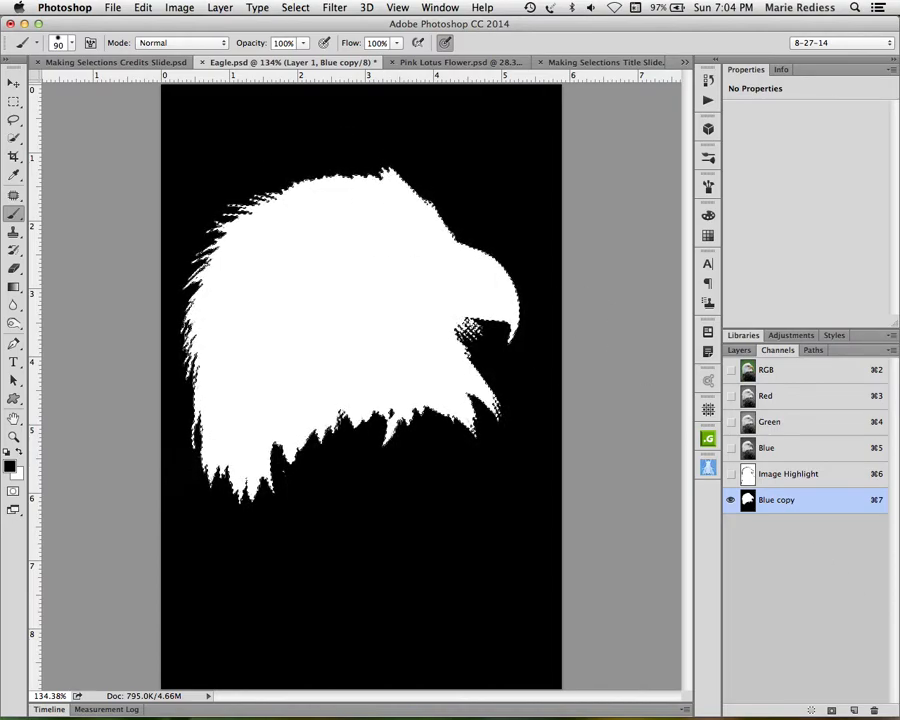
{"action": "left_click", "coordinate": [295, 7]}
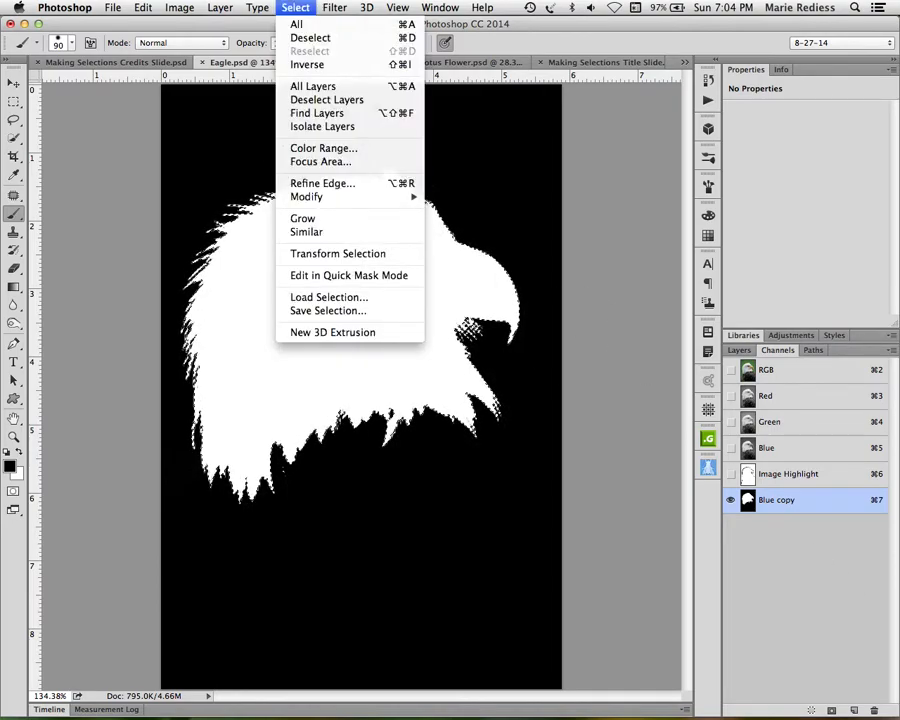
{"action": "left_click", "coordinate": [330, 313]}
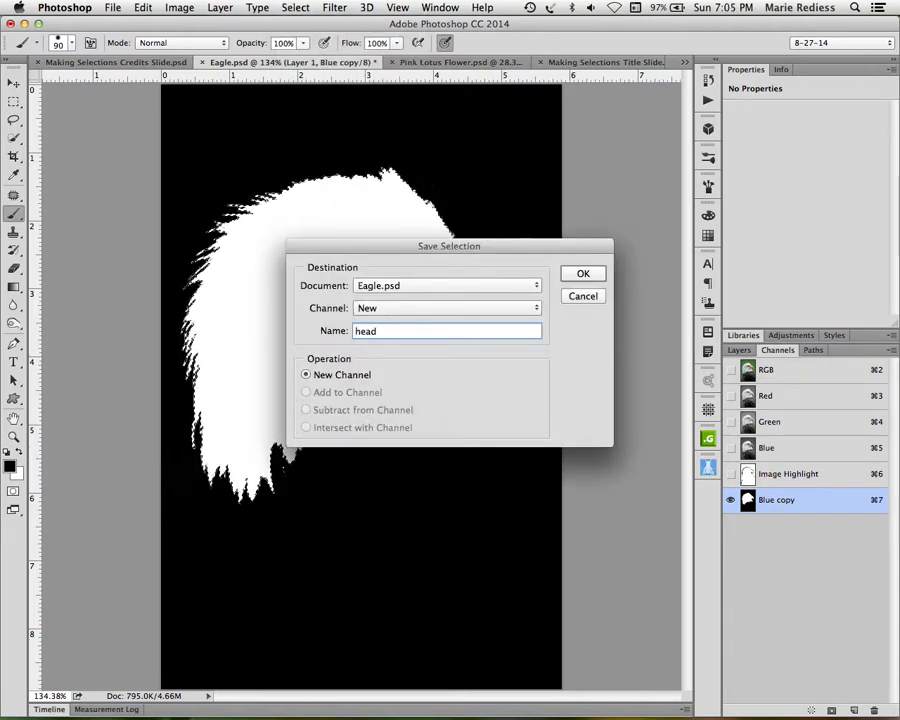
{"action": "type", "text": "head"}
{"action": "key", "text": "Return"}
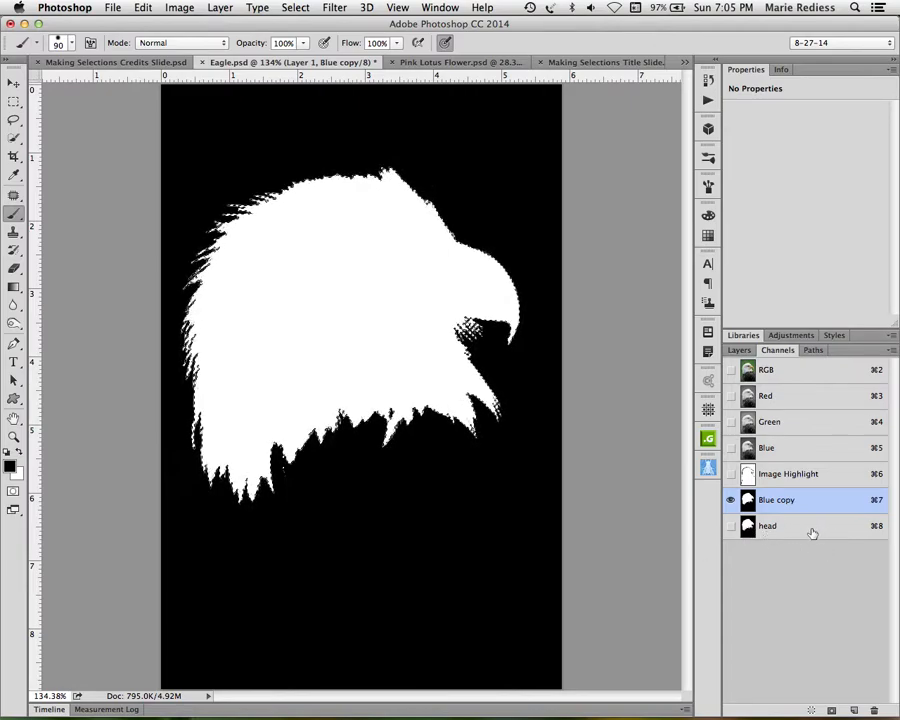
{"action": "key", "text": "super+d"}
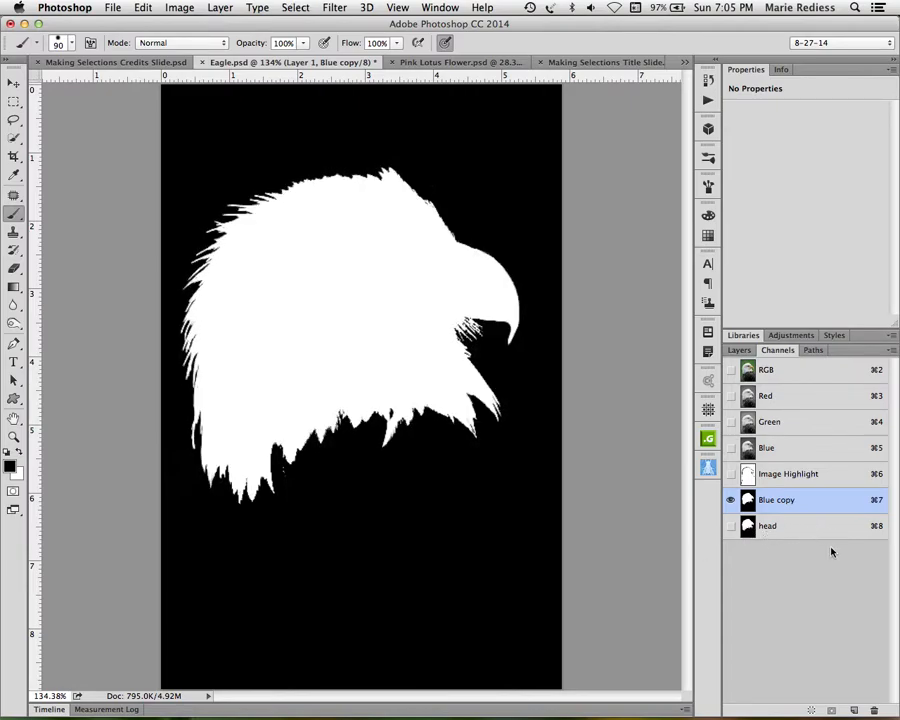
Step: Compare the RGB composite with the Red and Green channels, and duplicate the Green channel
{"action": "left_click", "coordinate": [810, 372]}
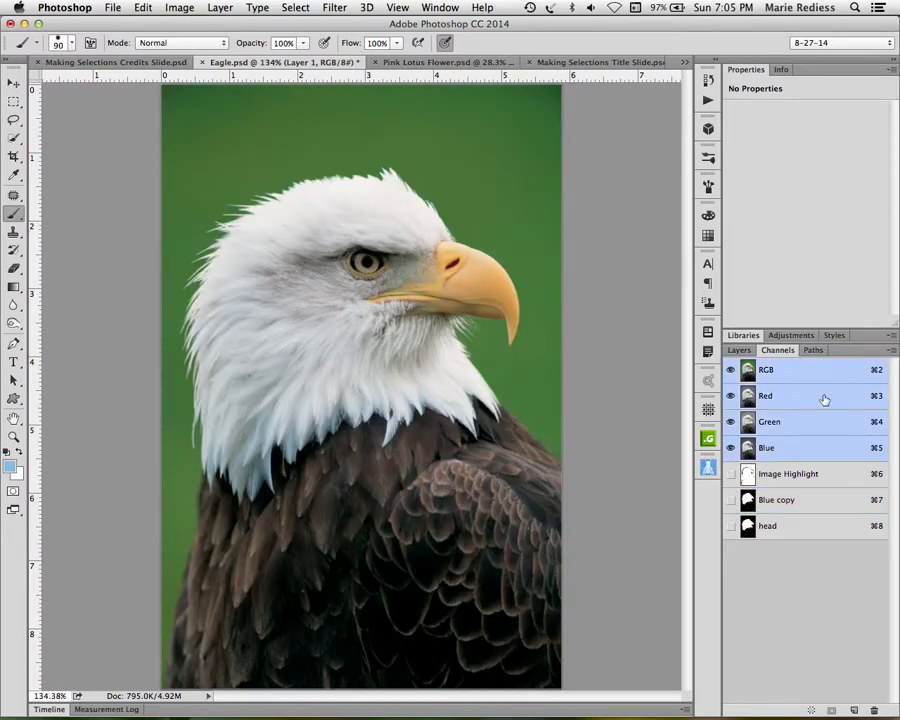
{"action": "left_click", "coordinate": [818, 397]}
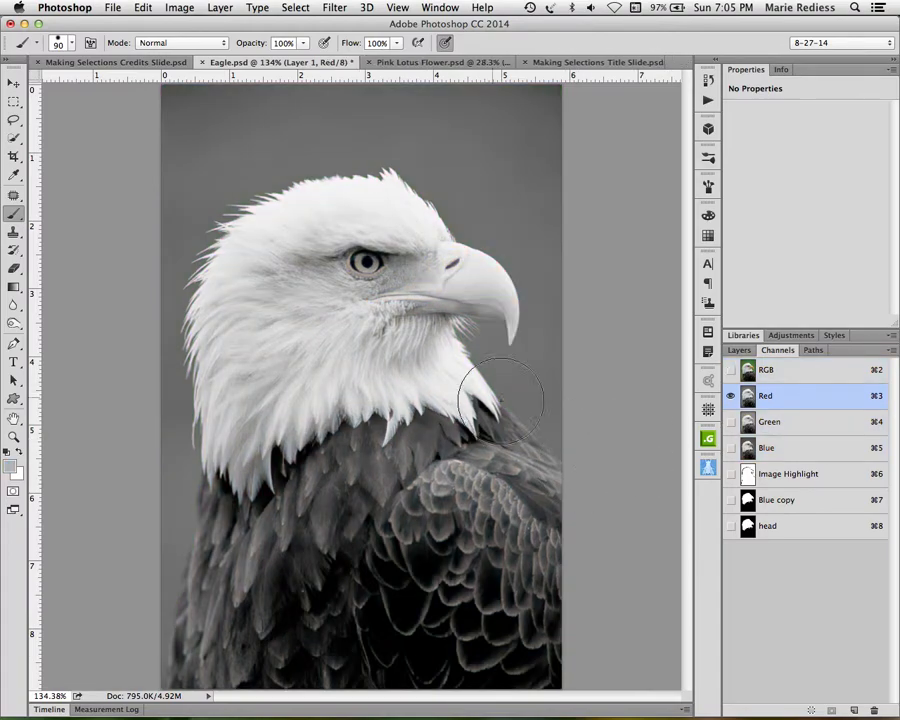
{"action": "left_click", "coordinate": [812, 424]}
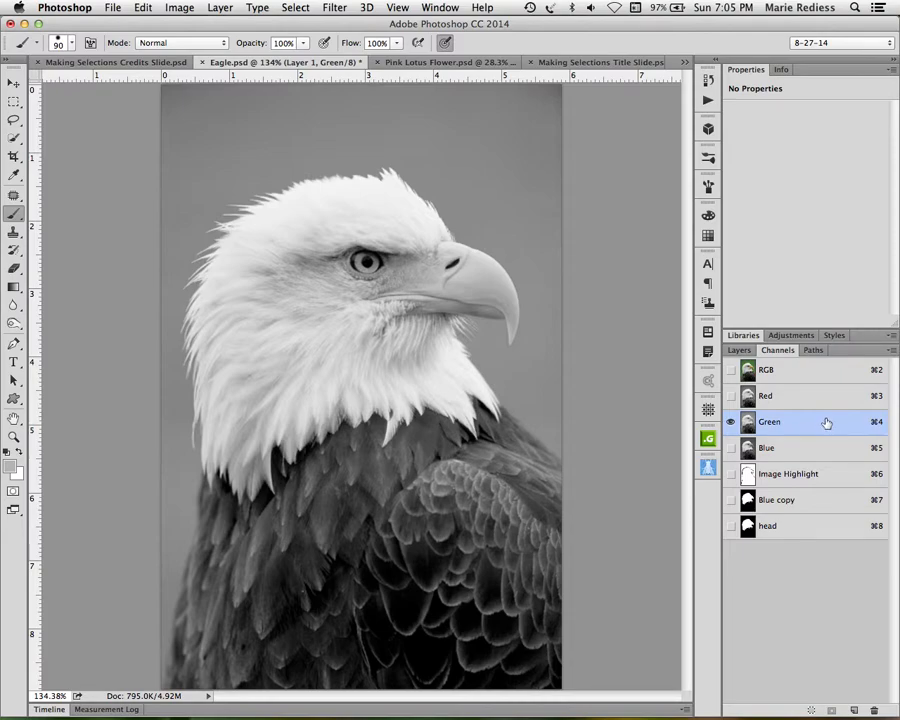
{"action": "left_click_drag", "start_coordinate": [826, 422], "coordinate": [856, 710]}
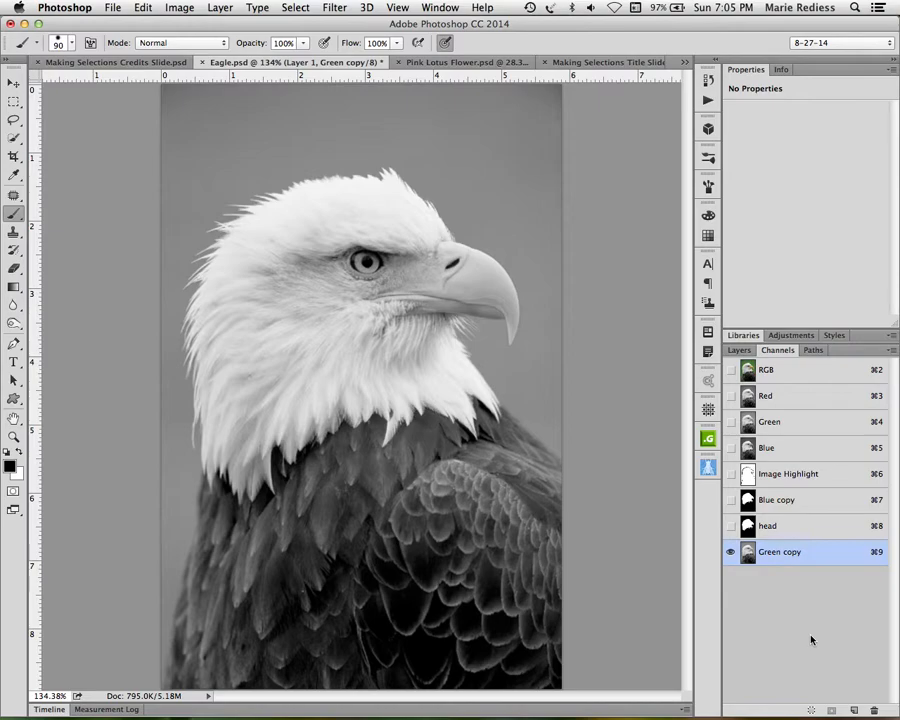
Step: Apply Levels to the Green copy channel with a black input of 66 and a white input of 144
{"action": "key", "text": "super+l"}
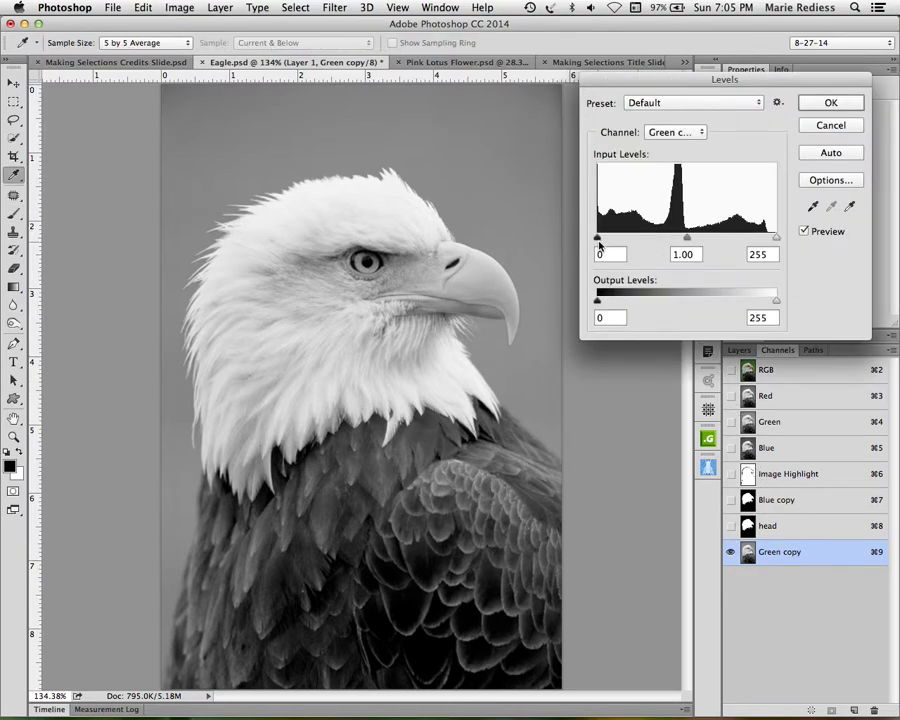
{"action": "left_click_drag", "start_coordinate": [778, 240], "coordinate": [717, 237]}
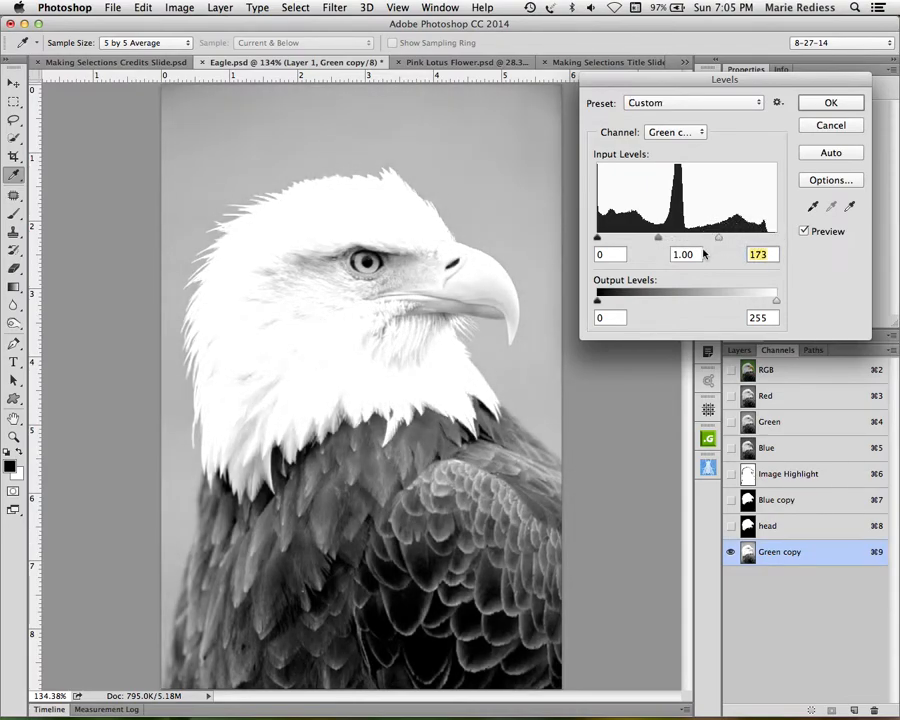
{"action": "left_click_drag", "start_coordinate": [599, 241], "coordinate": [633, 240]}
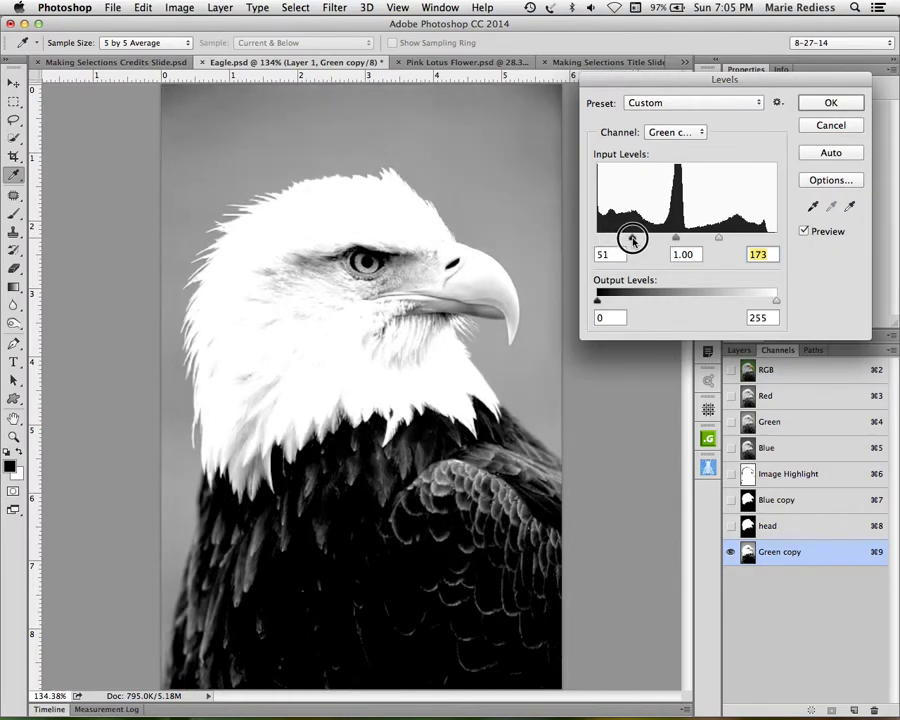
{"action": "left_click_drag", "start_coordinate": [712, 237], "coordinate": [697, 237]}
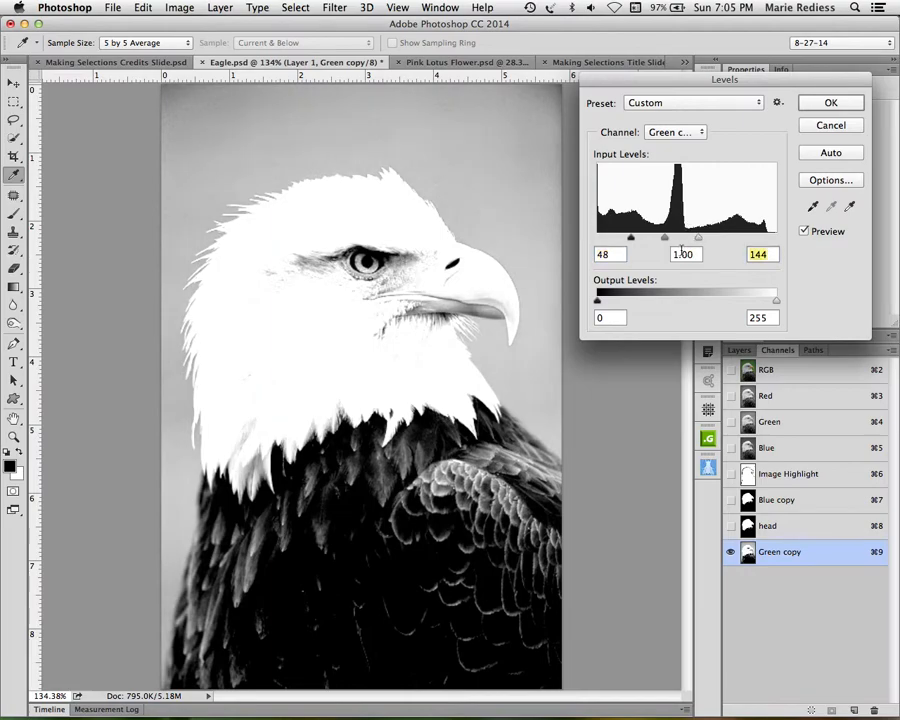
{"action": "left_click_drag", "start_coordinate": [631, 240], "coordinate": [643, 237]}
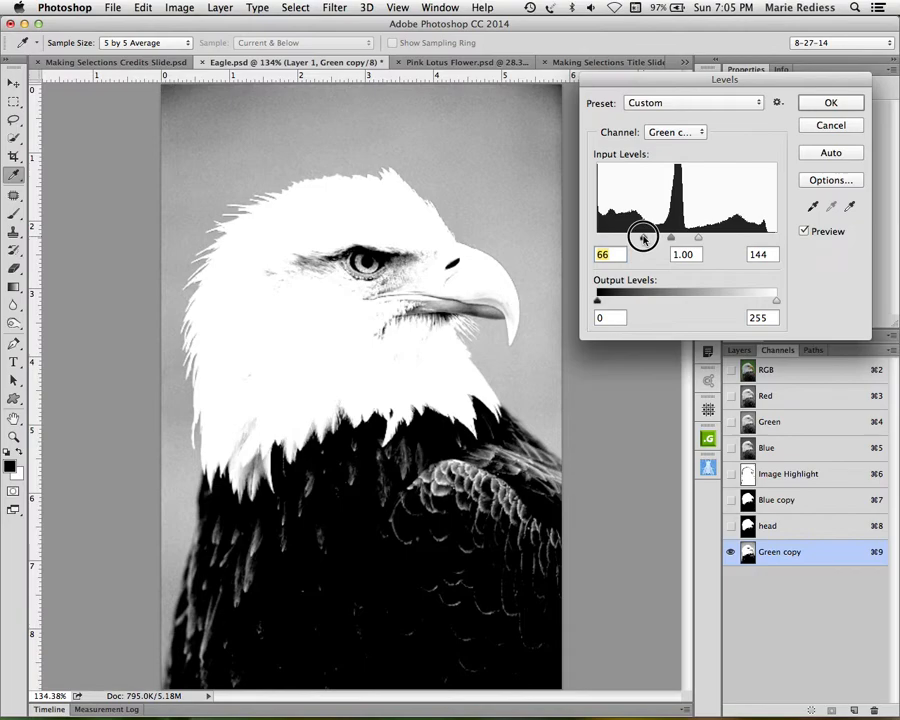
{"action": "left_click", "coordinate": [832, 104]}
Step: Paint the eagle's body black with the 90 px Brush in Normal mode, and darken the feather edges below the neck in Overlay mode
{"action": "key", "text": "b"}
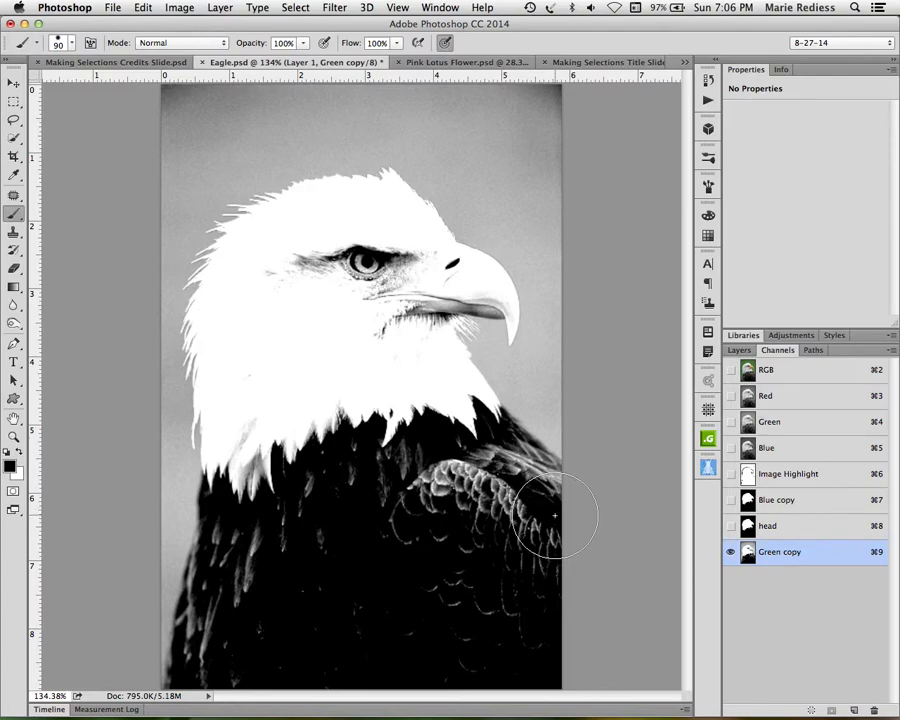
{"action": "mouse_move", "coordinate": [554, 515]}
{"action": "left_mouse_down"}
{"action": "mouse_move", "coordinate": [480, 523]}
{"action": "mouse_move", "coordinate": [240, 555]}
{"action": "mouse_move", "coordinate": [219, 609]}
{"action": "mouse_move", "coordinate": [224, 664]}
{"action": "mouse_move", "coordinate": [448, 685]}
{"action": "mouse_move", "coordinate": [503, 672]}
{"action": "mouse_move", "coordinate": [526, 553]}
{"action": "mouse_move", "coordinate": [417, 602]}
{"action": "mouse_move", "coordinate": [529, 545]}
{"action": "mouse_move", "coordinate": [536, 517]}
{"action": "mouse_move", "coordinate": [520, 484]}
{"action": "mouse_move", "coordinate": [511, 476]}
{"action": "mouse_move", "coordinate": [479, 492]}
{"action": "mouse_move", "coordinate": [446, 491]}
{"action": "mouse_move", "coordinate": [443, 481]}
{"action": "mouse_move", "coordinate": [359, 512]}
{"action": "left_mouse_up"}
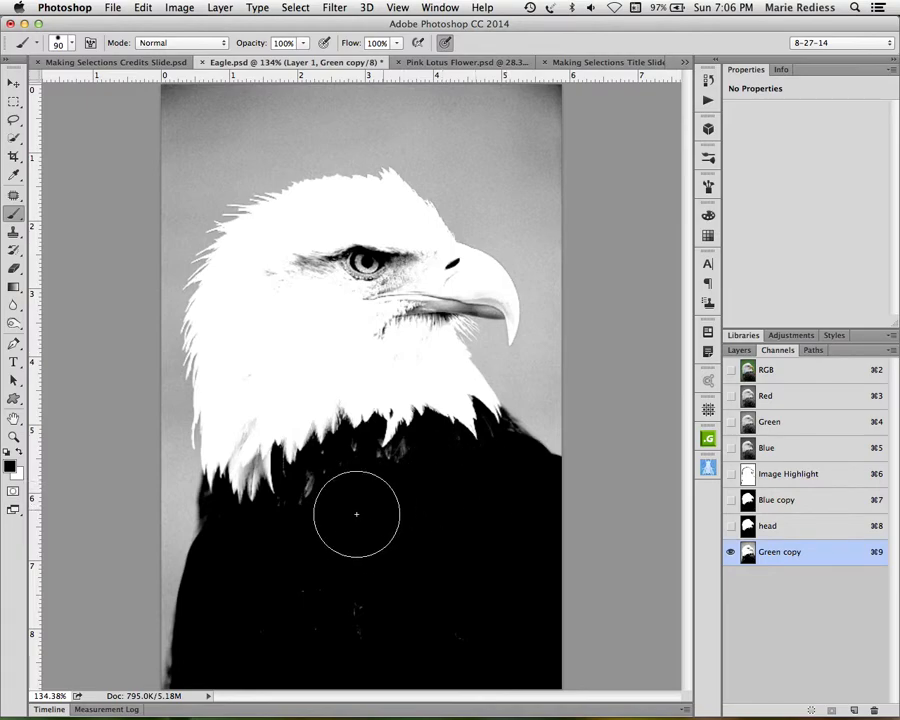
{"action": "left_click", "coordinate": [168, 43]}
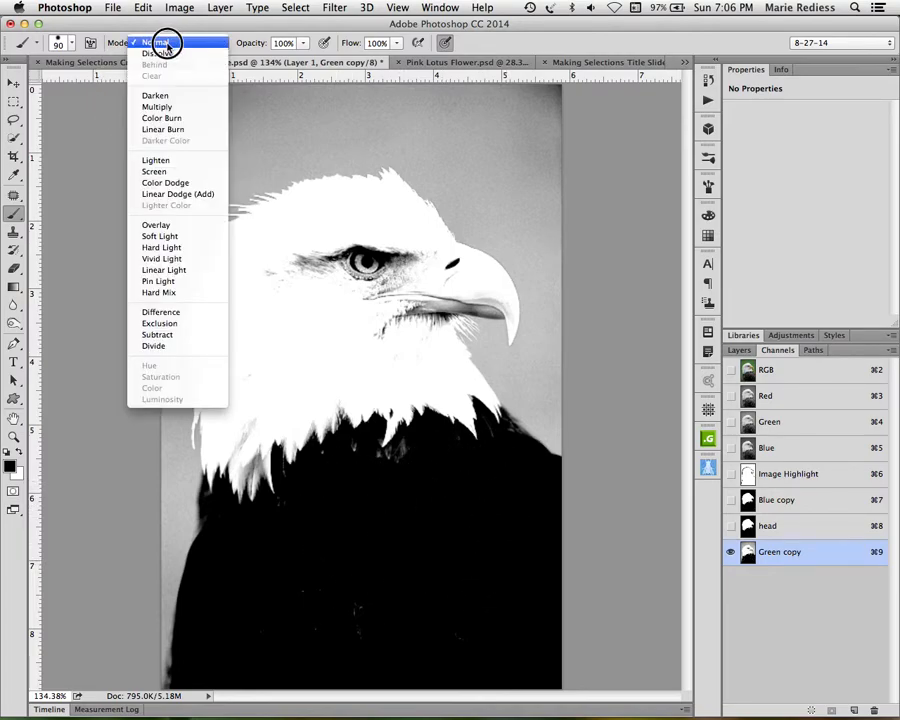
{"action": "left_click", "coordinate": [152, 224]}
{"action": "mouse_move", "coordinate": [270, 526]}
{"action": "left_mouse_down"}
{"action": "mouse_move", "coordinate": [262, 446]}
{"action": "mouse_move", "coordinate": [283, 524]}
{"action": "mouse_move", "coordinate": [297, 413]}
{"action": "mouse_move", "coordinate": [341, 513]}
{"action": "mouse_move", "coordinate": [347, 400]}
{"action": "mouse_move", "coordinate": [403, 456]}
{"action": "mouse_move", "coordinate": [422, 443]}
{"action": "mouse_move", "coordinate": [420, 400]}
{"action": "mouse_move", "coordinate": [450, 439]}
{"action": "mouse_move", "coordinate": [442, 408]}
{"action": "mouse_move", "coordinate": [461, 432]}
{"action": "left_mouse_up"}
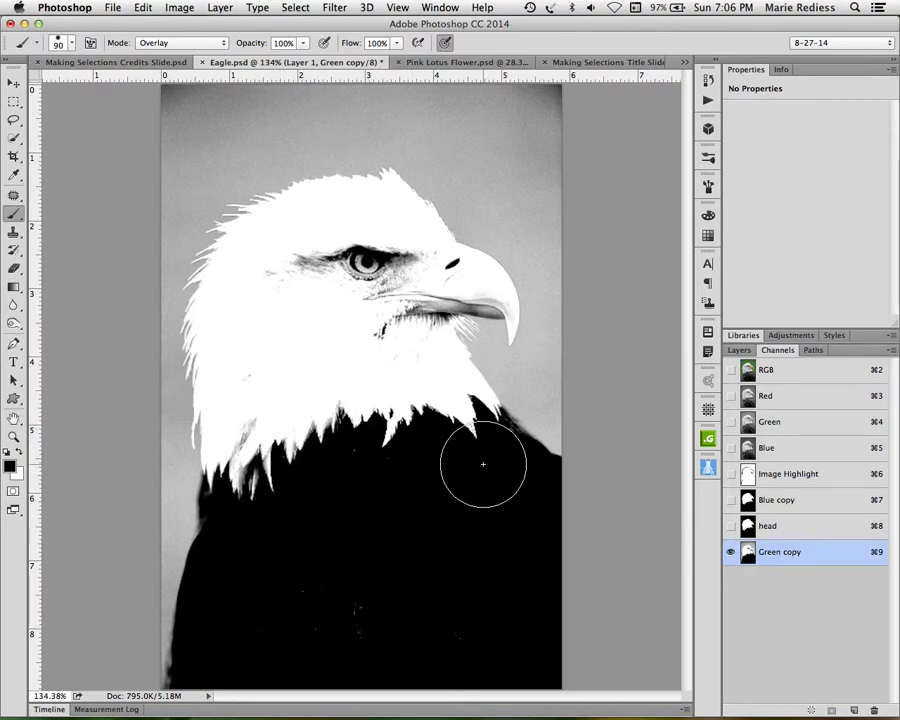
Step: Paint white in Overlay mode over the grey background around the head, beak and shoulders
{"action": "left_click_drag", "start_coordinate": [537, 85], "coordinate": [537, 305]}
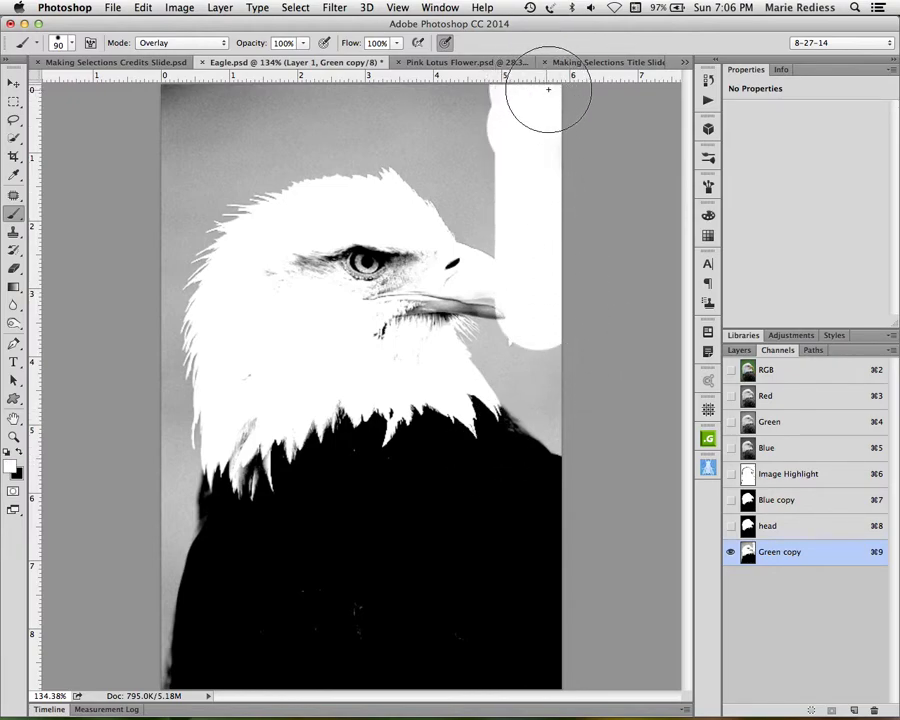
{"action": "mouse_move", "coordinate": [533, 301]}
{"action": "left_mouse_down"}
{"action": "mouse_move", "coordinate": [538, 396]}
{"action": "mouse_move", "coordinate": [563, 416]}
{"action": "mouse_move", "coordinate": [237, 293]}
{"action": "mouse_move", "coordinate": [467, 130]}
{"action": "mouse_move", "coordinate": [190, 102]}
{"action": "left_mouse_up"}
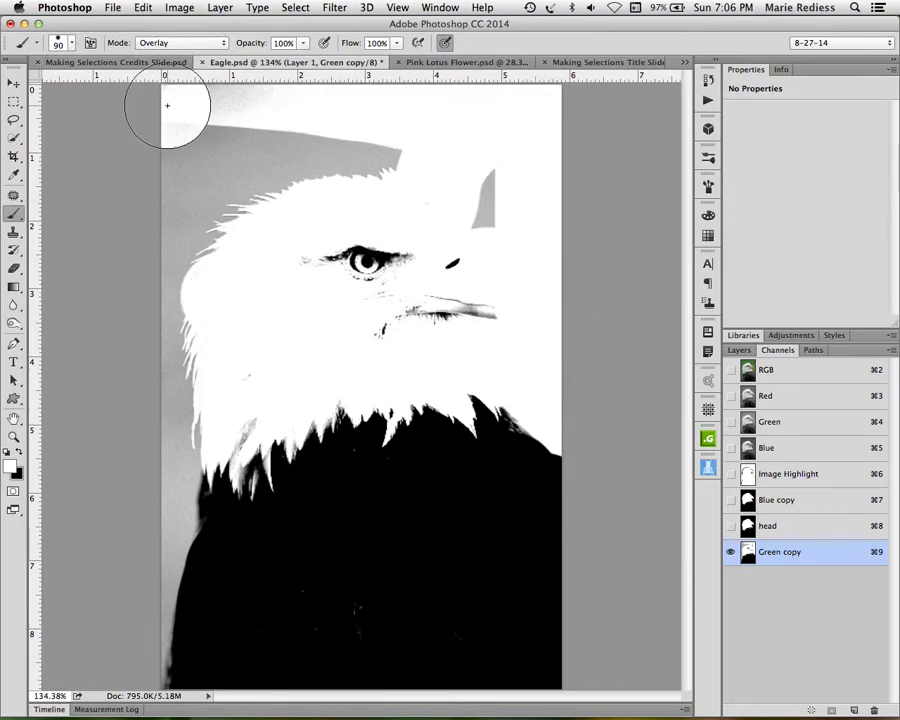
{"action": "mouse_move", "coordinate": [249, 89]}
{"action": "left_mouse_down"}
{"action": "mouse_move", "coordinate": [169, 132]}
{"action": "mouse_move", "coordinate": [93, 185]}
{"action": "mouse_move", "coordinate": [450, 138]}
{"action": "mouse_move", "coordinate": [81, 221]}
{"action": "mouse_move", "coordinate": [465, 191]}
{"action": "mouse_move", "coordinate": [422, 225]}
{"action": "mouse_move", "coordinate": [306, 274]}
{"action": "mouse_move", "coordinate": [520, 314]}
{"action": "mouse_move", "coordinate": [327, 322]}
{"action": "mouse_move", "coordinate": [193, 427]}
{"action": "mouse_move", "coordinate": [198, 344]}
{"action": "mouse_move", "coordinate": [179, 385]}
{"action": "mouse_move", "coordinate": [175, 295]}
{"action": "mouse_move", "coordinate": [160, 563]}
{"action": "mouse_move", "coordinate": [160, 537]}
{"action": "mouse_move", "coordinate": [118, 703]}
{"action": "mouse_move", "coordinate": [127, 695]}
{"action": "mouse_move", "coordinate": [175, 356]}
{"action": "mouse_move", "coordinate": [198, 338]}
{"action": "mouse_move", "coordinate": [221, 423]}
{"action": "mouse_move", "coordinate": [254, 471]}
{"action": "mouse_move", "coordinate": [282, 416]}
{"action": "mouse_move", "coordinate": [307, 460]}
{"action": "mouse_move", "coordinate": [355, 312]}
{"action": "mouse_move", "coordinate": [380, 432]}
{"action": "mouse_move", "coordinate": [424, 437]}
{"action": "mouse_move", "coordinate": [478, 341]}
{"action": "mouse_move", "coordinate": [533, 297]}
{"action": "mouse_move", "coordinate": [556, 434]}
{"action": "mouse_move", "coordinate": [585, 467]}
{"action": "left_mouse_up"}
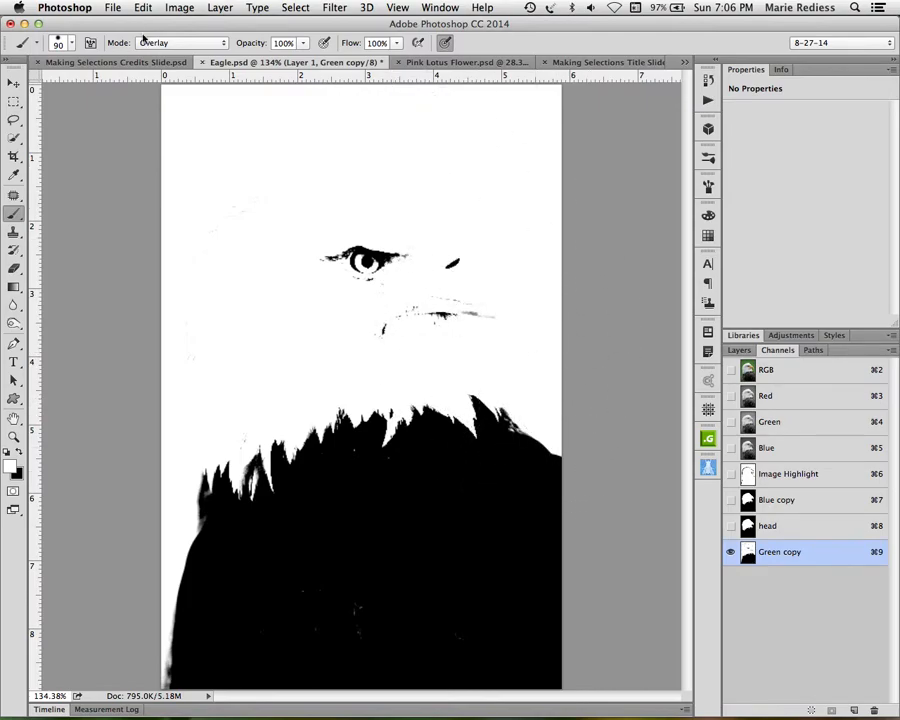
Step: Set the Brush to Normal mode and paint white over the remaining dark eye, nostril and beak details
{"action": "left_click", "coordinate": [172, 43]}
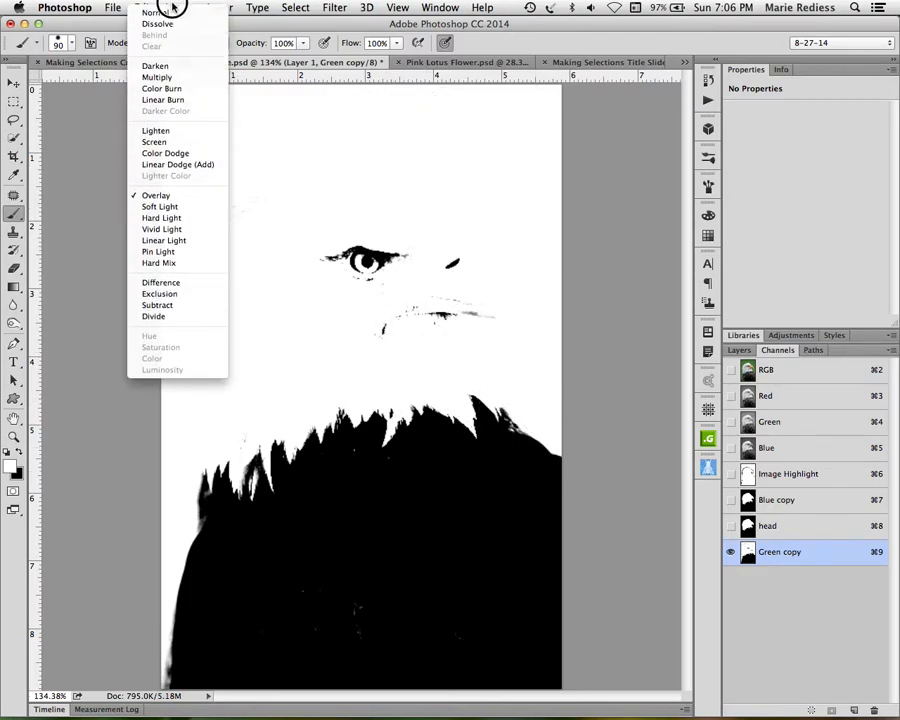
{"action": "left_click", "coordinate": [160, 12]}
{"action": "mouse_move", "coordinate": [281, 240]}
{"action": "left_mouse_down"}
{"action": "mouse_move", "coordinate": [435, 257]}
{"action": "mouse_move", "coordinate": [445, 274]}
{"action": "mouse_move", "coordinate": [336, 328]}
{"action": "mouse_move", "coordinate": [484, 301]}
{"action": "left_mouse_up"}
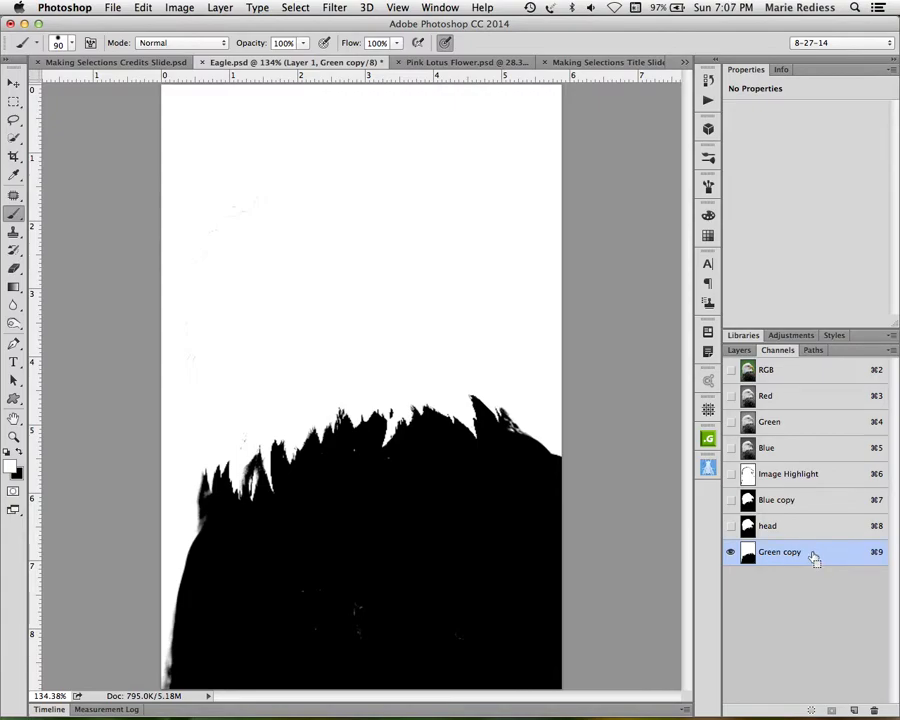
Step: Invert the Green copy channel and clean up specks, painting white inside the body and black in the area above it
{"action": "key", "text": "super+i"}
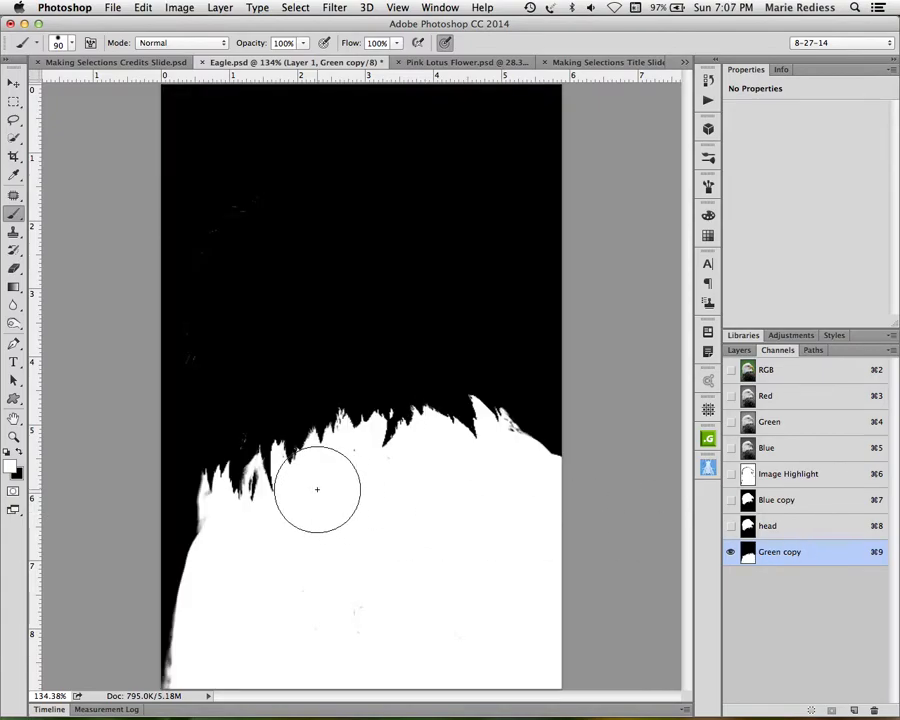
{"action": "mouse_move", "coordinate": [391, 500]}
{"action": "left_mouse_down"}
{"action": "mouse_move", "coordinate": [392, 575]}
{"action": "mouse_move", "coordinate": [333, 631]}
{"action": "mouse_move", "coordinate": [259, 569]}
{"action": "mouse_move", "coordinate": [268, 602]}
{"action": "mouse_move", "coordinate": [404, 656]}
{"action": "mouse_move", "coordinate": [506, 581]}
{"action": "mouse_move", "coordinate": [518, 551]}
{"action": "mouse_move", "coordinate": [358, 605]}
{"action": "left_mouse_up"}
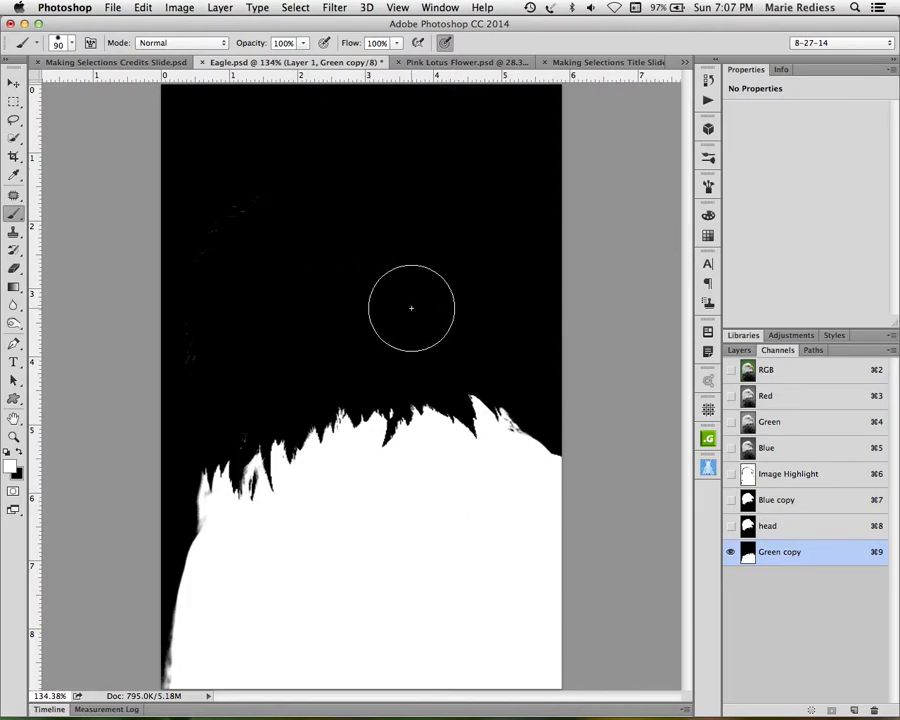
{"action": "key", "text": "x"}
{"action": "left_click_drag", "start_coordinate": [229, 409], "coordinate": [226, 384]}
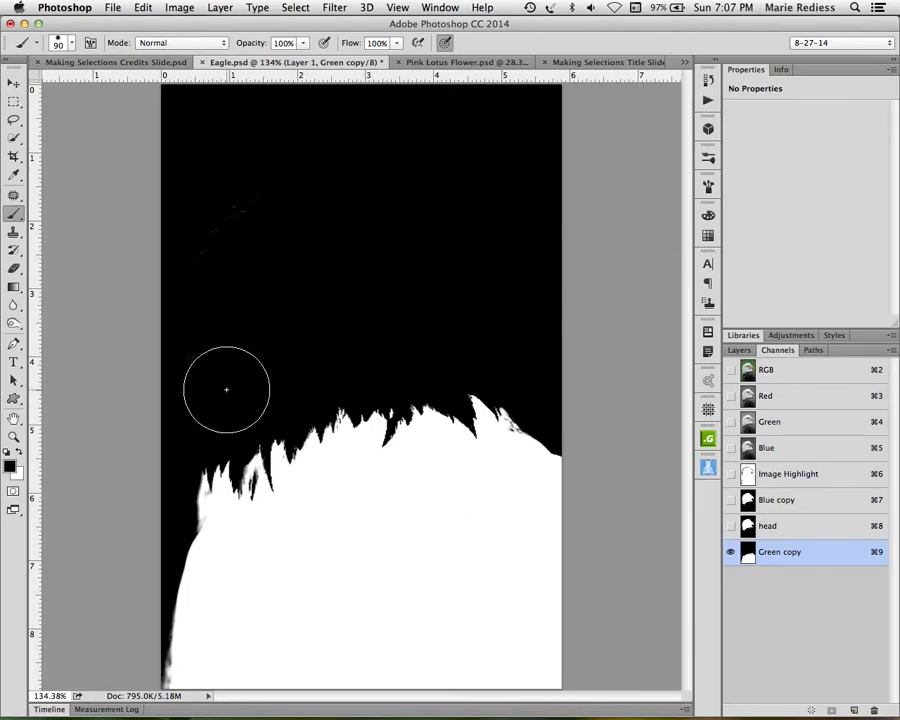
Step: Load the Green copy channel as a selection and save it as a new channel named "body"
{"action": "left_click", "coordinate": [750, 560], "text": "super"}
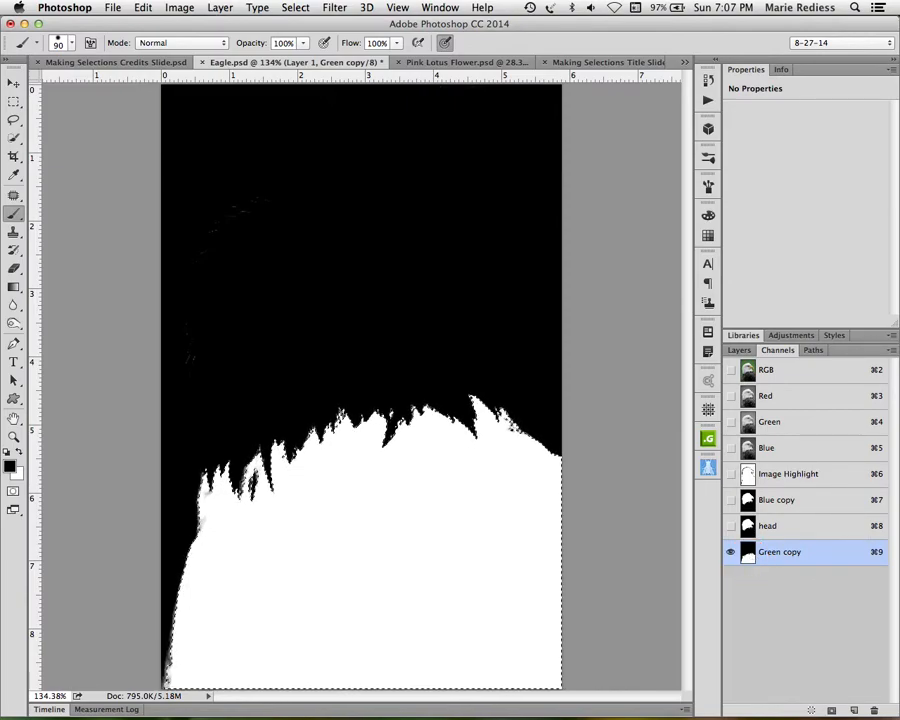
{"action": "left_click", "coordinate": [295, 7]}
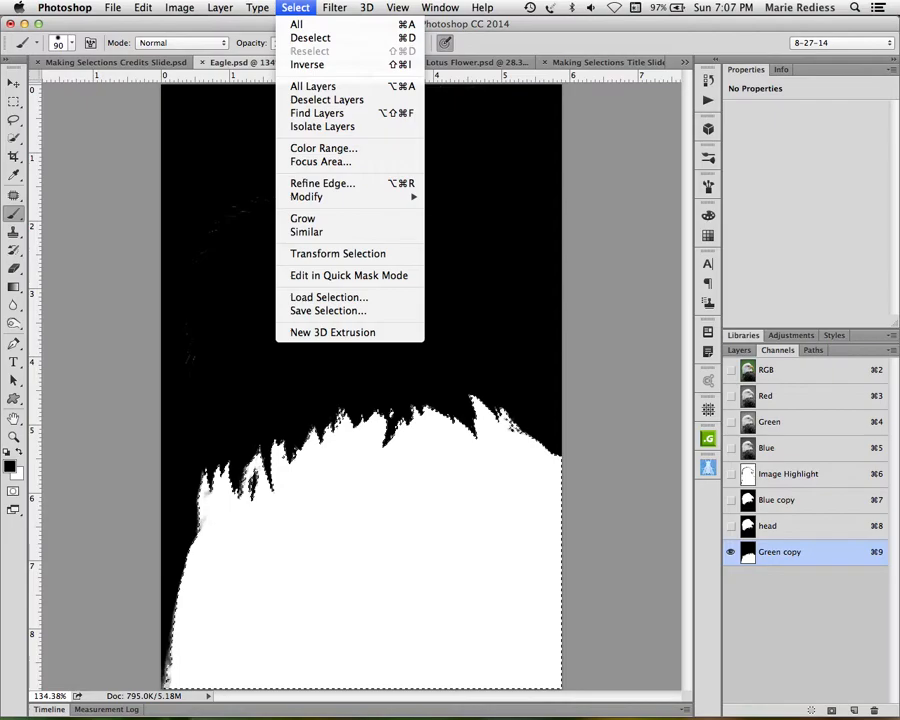
{"action": "left_click", "coordinate": [318, 310]}
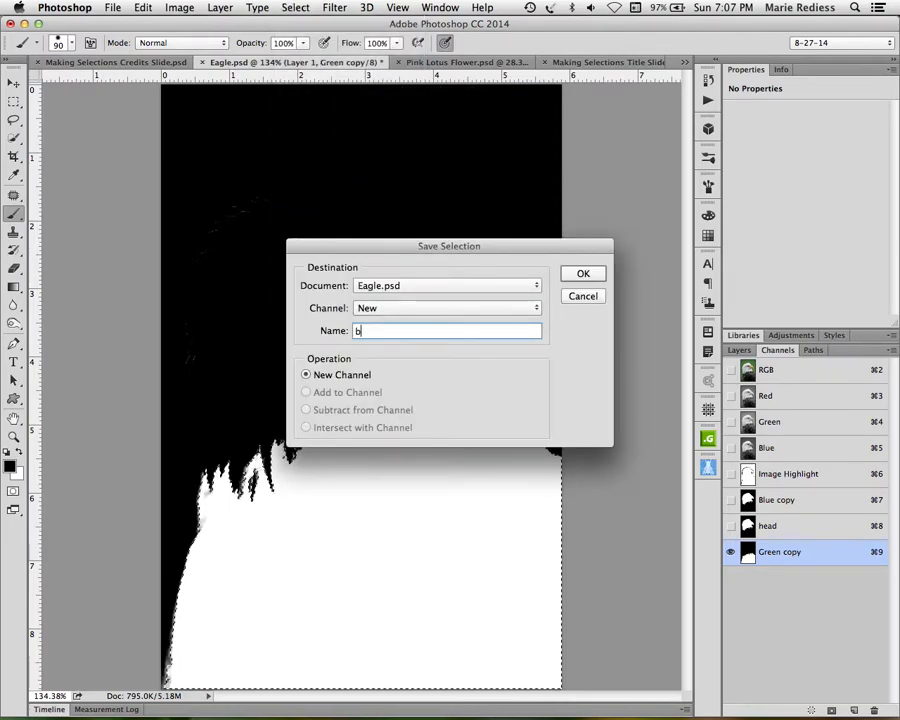
{"action": "key", "text": "Return"}
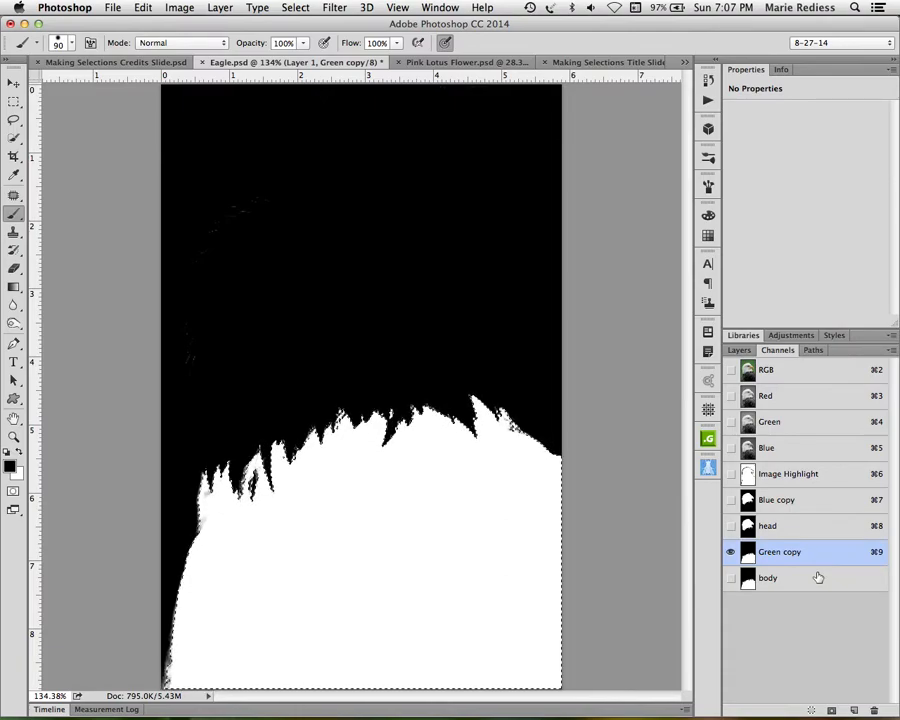
Step: Return to the RGB composite and the layers, and display the body selection in Quick Mask mode
{"action": "left_click", "coordinate": [806, 373]}
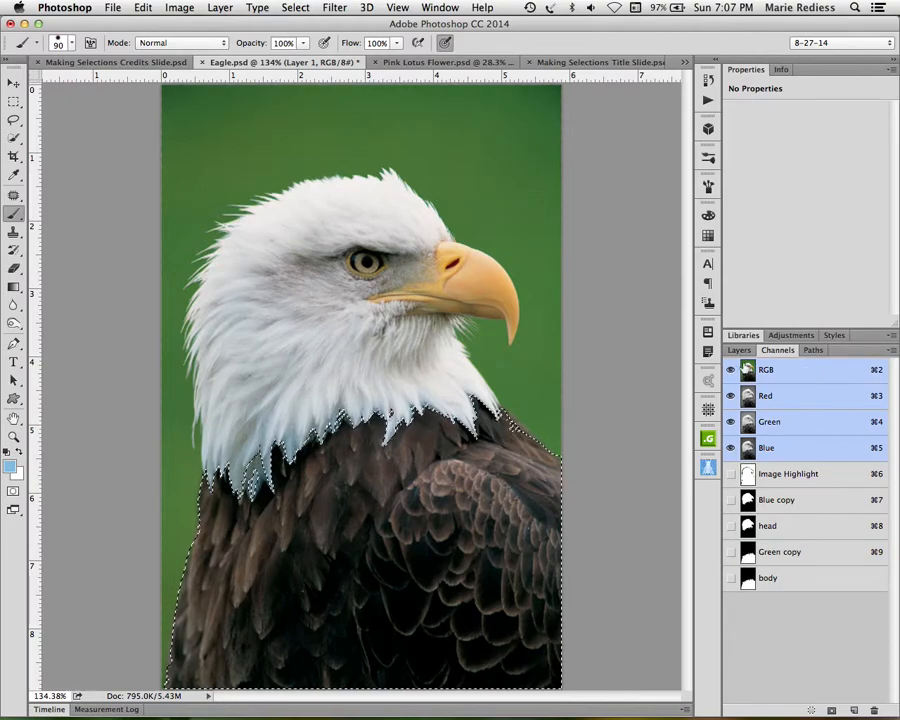
{"action": "left_click", "coordinate": [737, 350]}
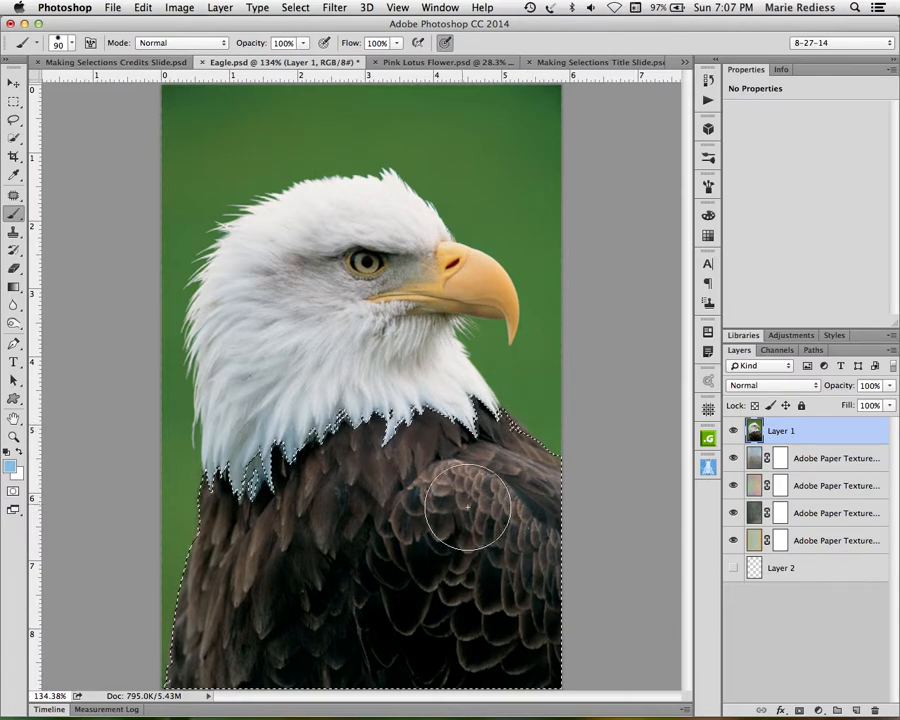
{"action": "key", "text": "q"}
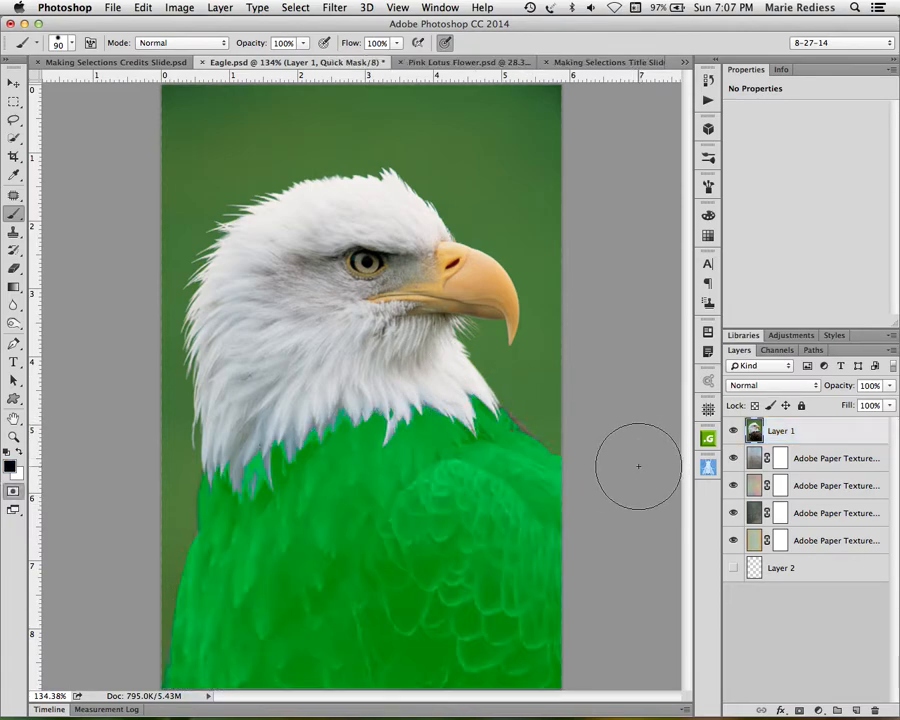
Step: Reduce the Brush to 15 px and paint black in the quick mask over gaps at the neck feather tips and shoulder edge beneath the beak
{"action": "key", "text": "z"}
{"action": "left_click_drag", "start_coordinate": [514, 382], "coordinate": [585, 470]}
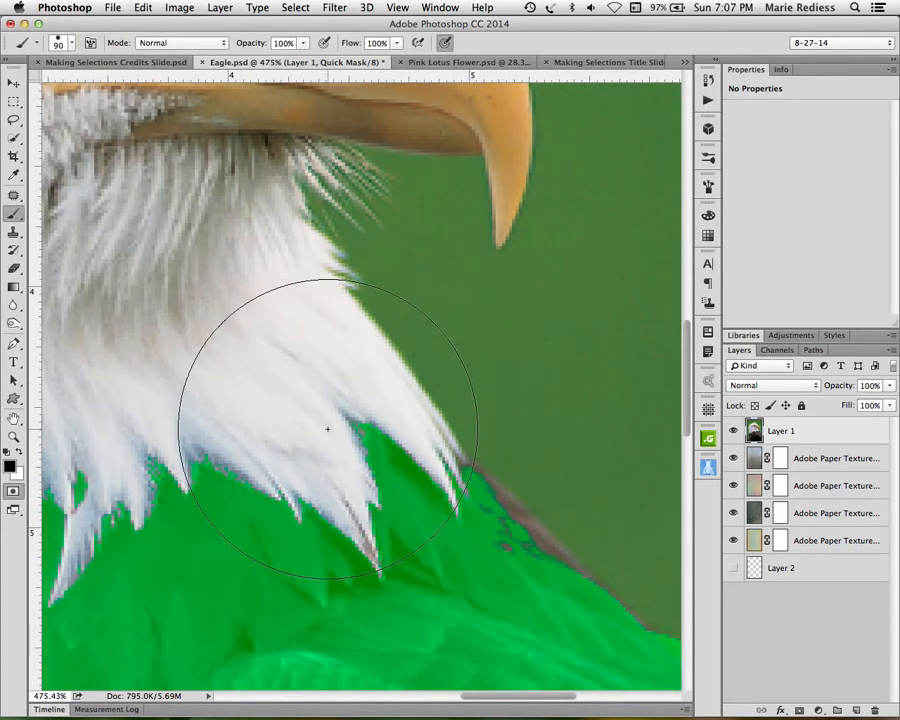
{"action": "key", "text": "bracketleft"}
{"action": "key", "text": "bracketleft"}
{"action": "key", "text": "bracketleft"}
{"action": "key", "text": "bracketleft"}
{"action": "key", "text": "bracketleft"}
{"action": "key", "text": "bracketleft"}
{"action": "key", "text": "bracketleft"}
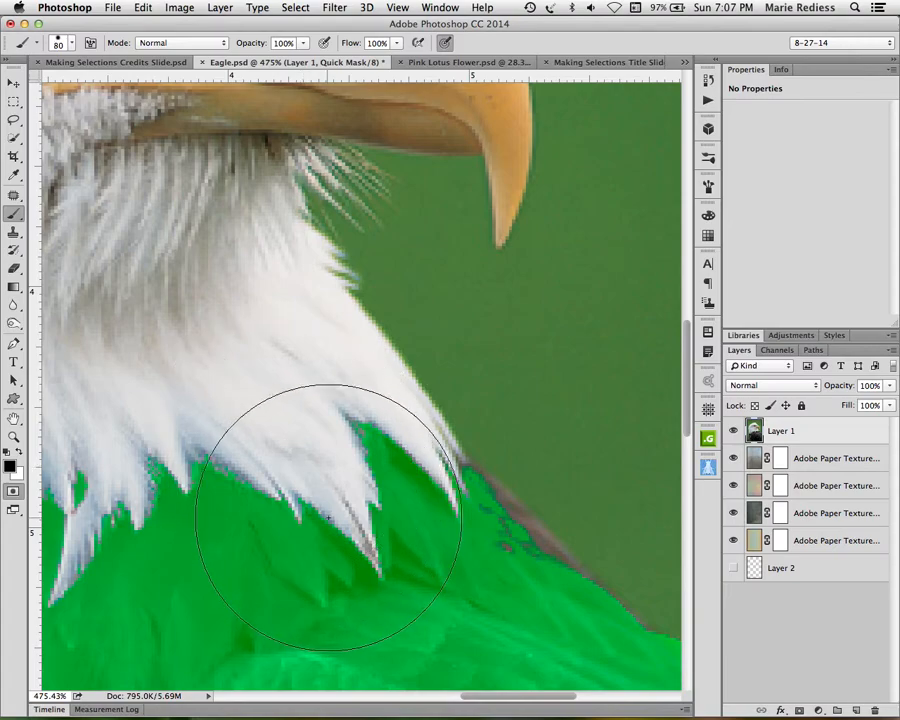
{"action": "key", "text": "bracketleft"}
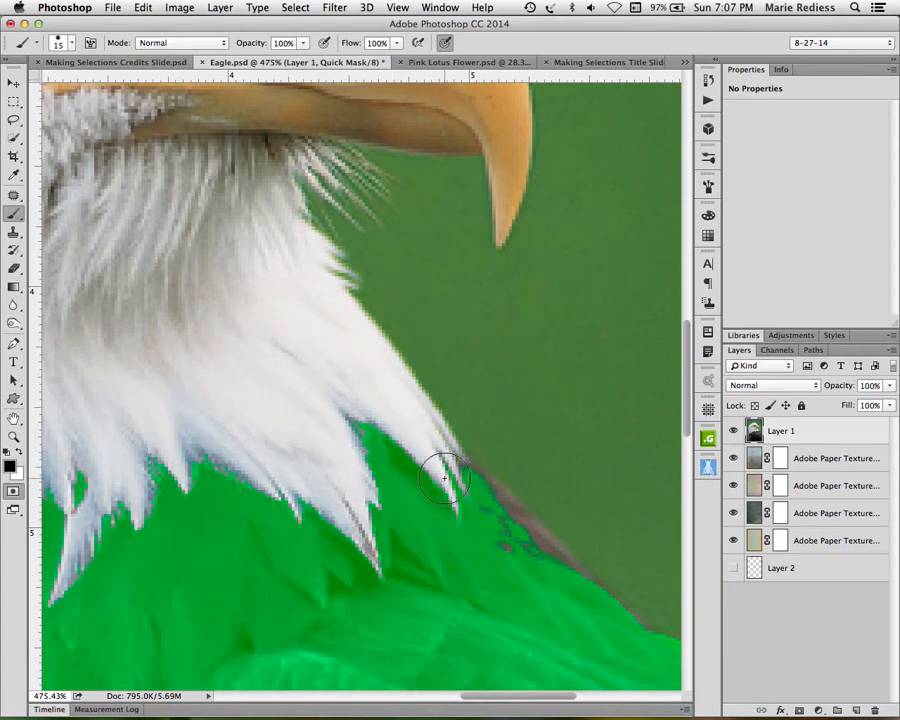
{"action": "left_click", "coordinate": [450, 468]}
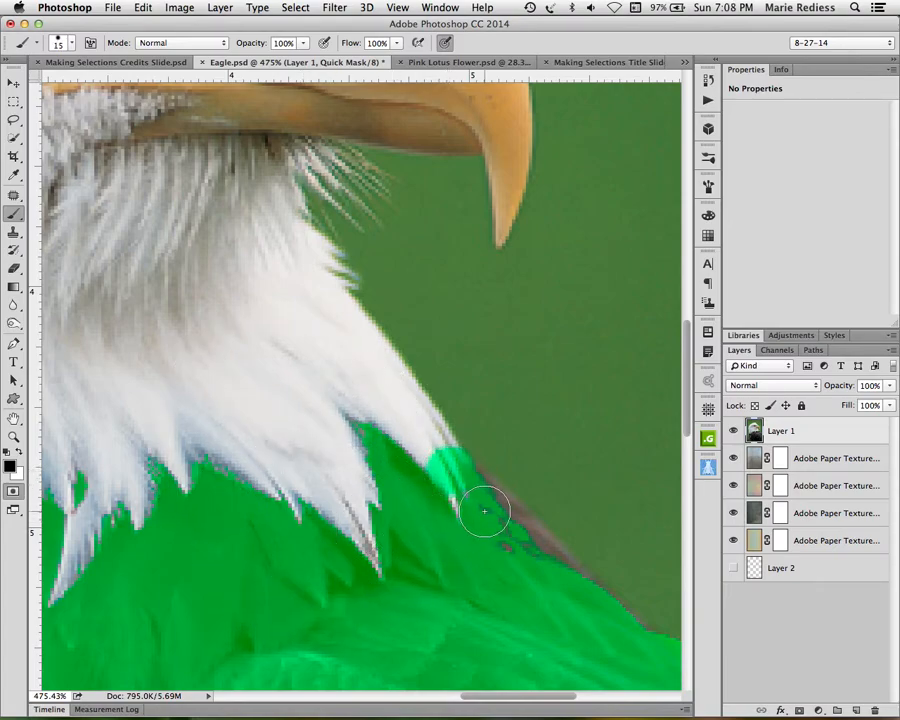
{"action": "mouse_move", "coordinate": [485, 508]}
{"action": "left_mouse_down"}
{"action": "mouse_move", "coordinate": [552, 573]}
{"action": "mouse_move", "coordinate": [530, 607]}
{"action": "mouse_move", "coordinate": [280, 446]}
{"action": "left_mouse_up"}
Step: Paint white in the quick mask along the eagle's lower-left body edge to remove the mask spill over the background
{"action": "left_click_drag", "start_coordinate": [501, 422], "coordinate": [665, 418]}
{"action": "left_click_drag", "start_coordinate": [438, 535], "coordinate": [691, 161]}
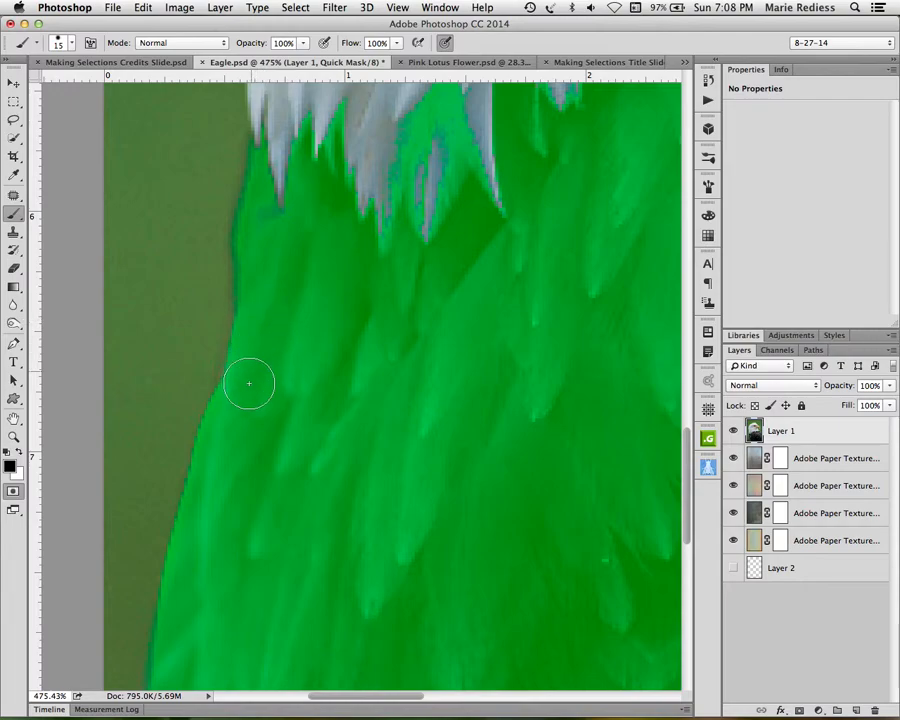
{"action": "left_click_drag", "start_coordinate": [366, 424], "coordinate": [496, 145]}
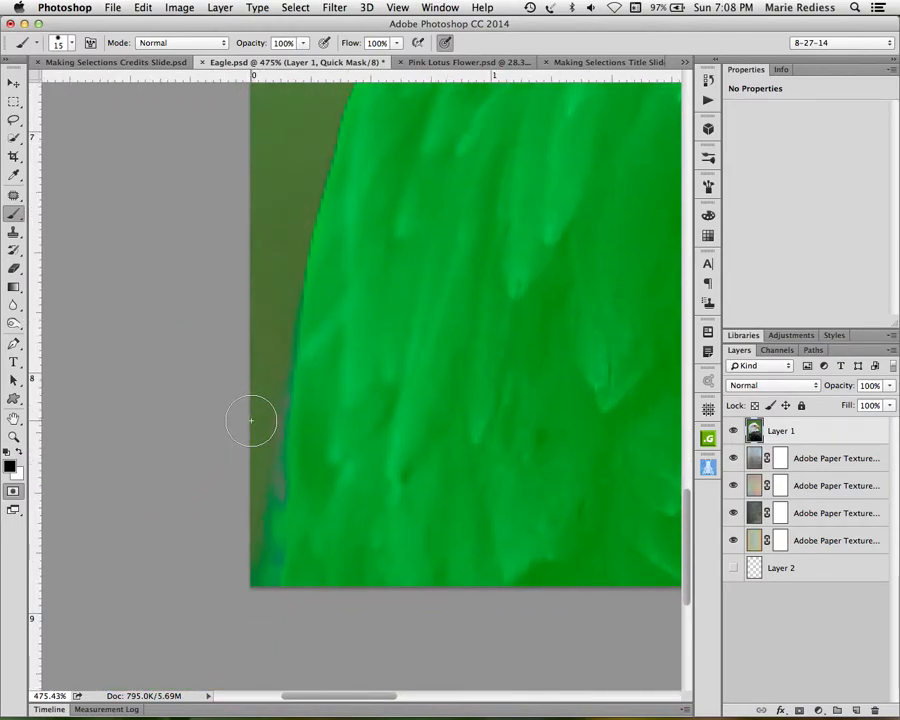
{"action": "key", "text": "x"}
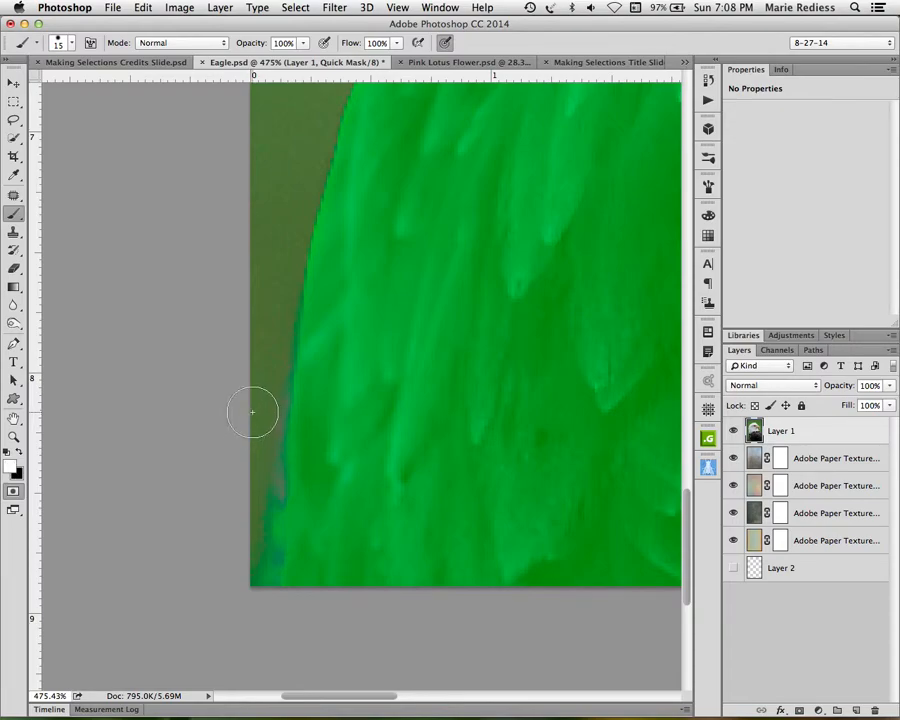
{"action": "left_click_drag", "start_coordinate": [256, 485], "coordinate": [246, 592]}
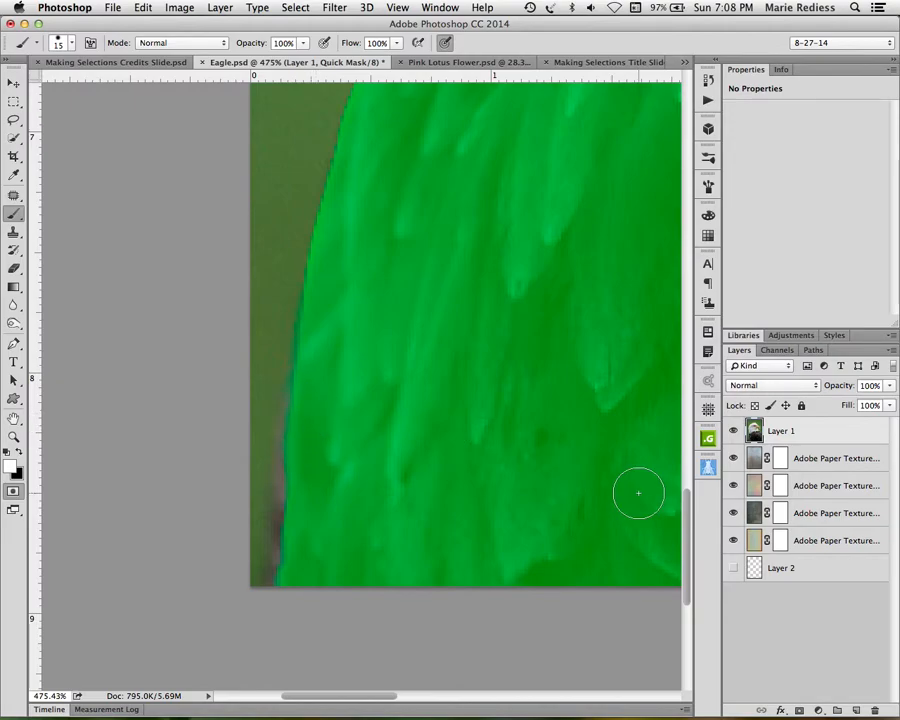
Step: Change the Quick Mask overlay color to magenta (de00ff), keeping it on selected areas, and re-enter Quick Mask mode
{"action": "double_click", "coordinate": [14, 490]}
{"action": "left_click", "coordinate": [508, 380]}
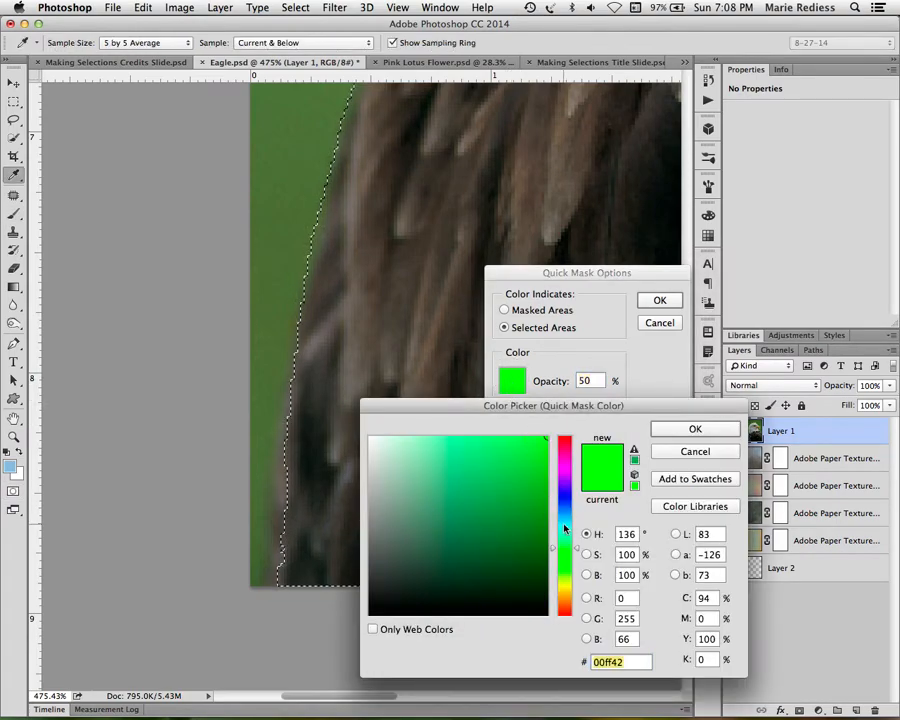
{"action": "left_click", "coordinate": [565, 468]}
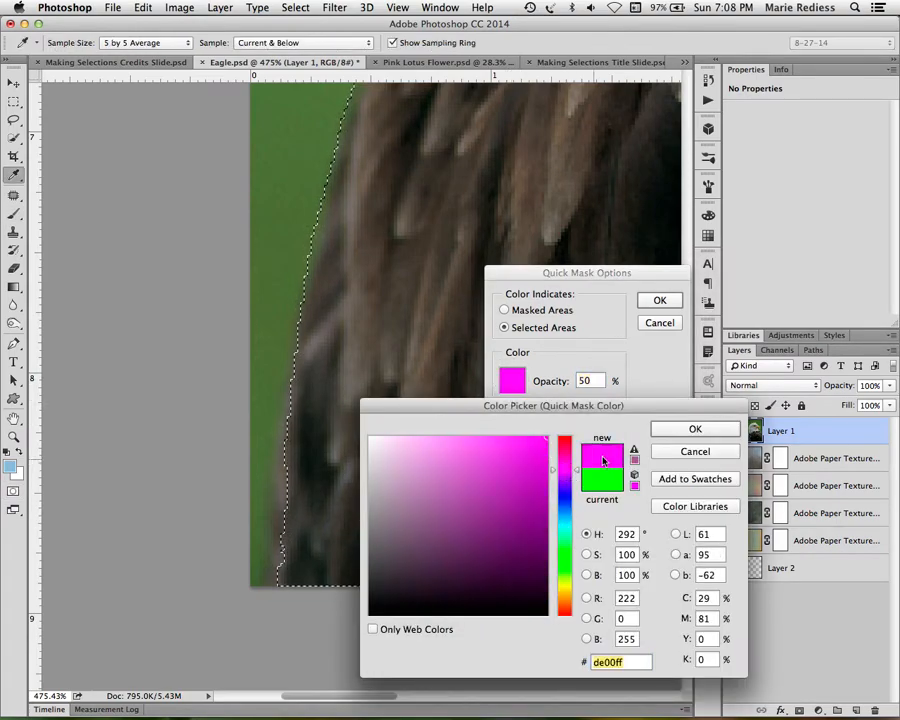
{"action": "left_click", "coordinate": [693, 428]}
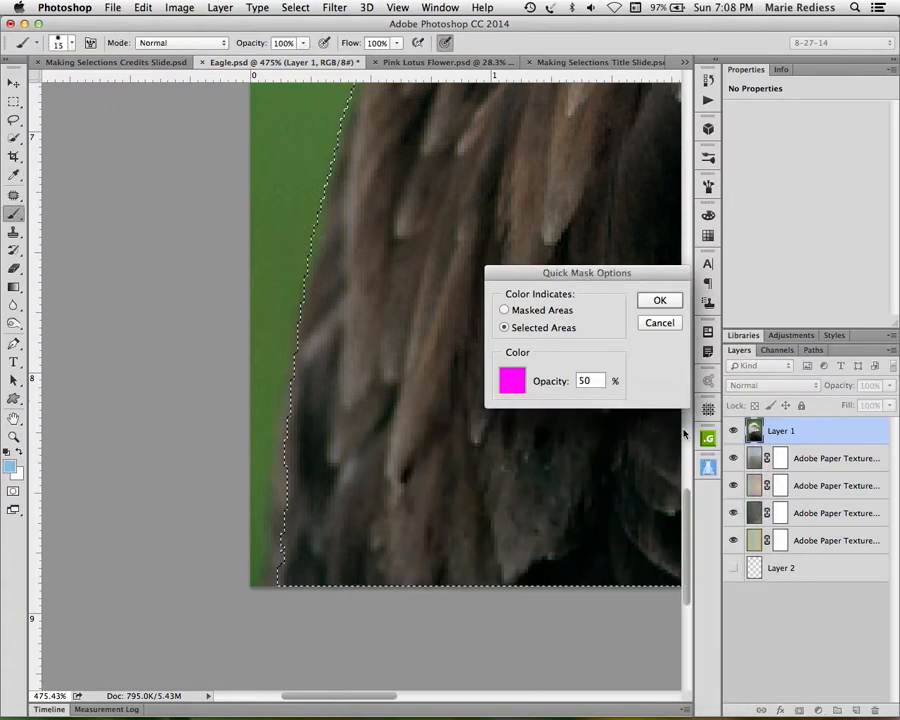
{"action": "left_click", "coordinate": [658, 301]}
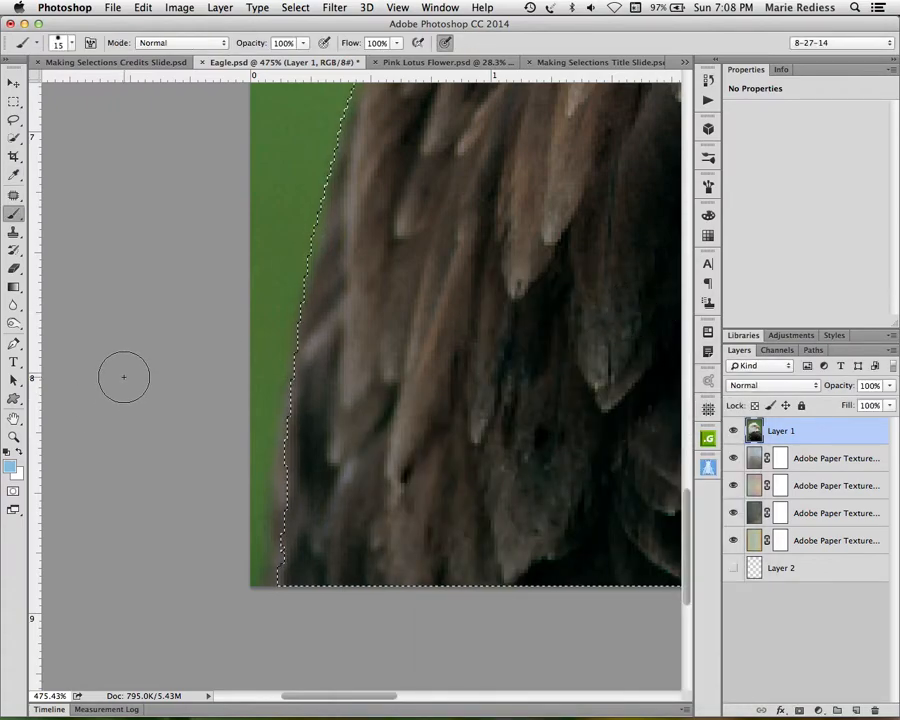
{"action": "key", "text": "q"}
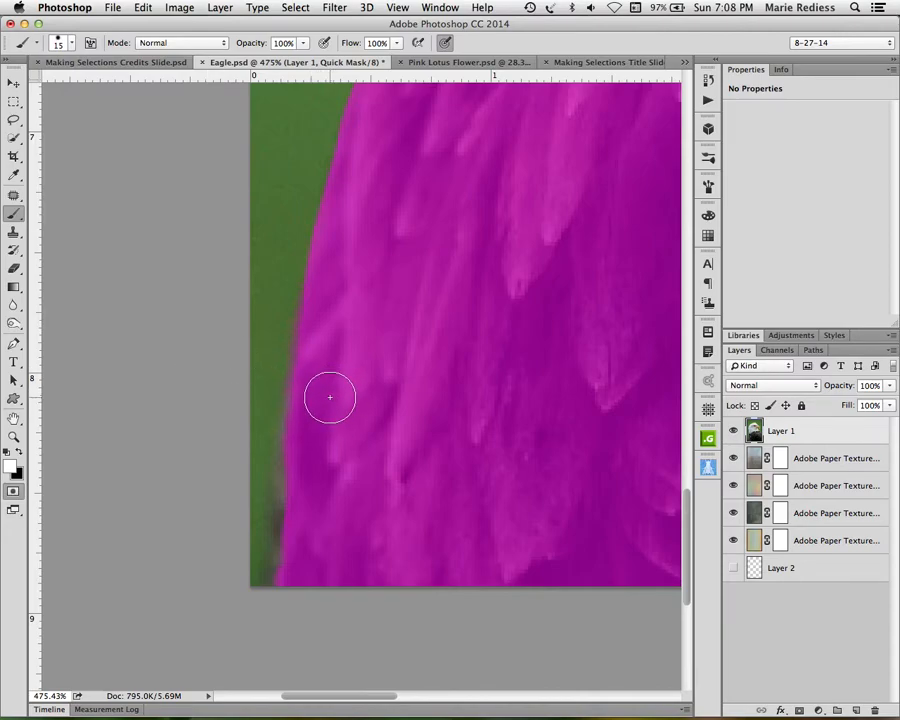
Step: Paint black in the quick mask to fill the missing lower-left body edge, and exit Quick Mask mode
{"action": "key", "text": "x"}
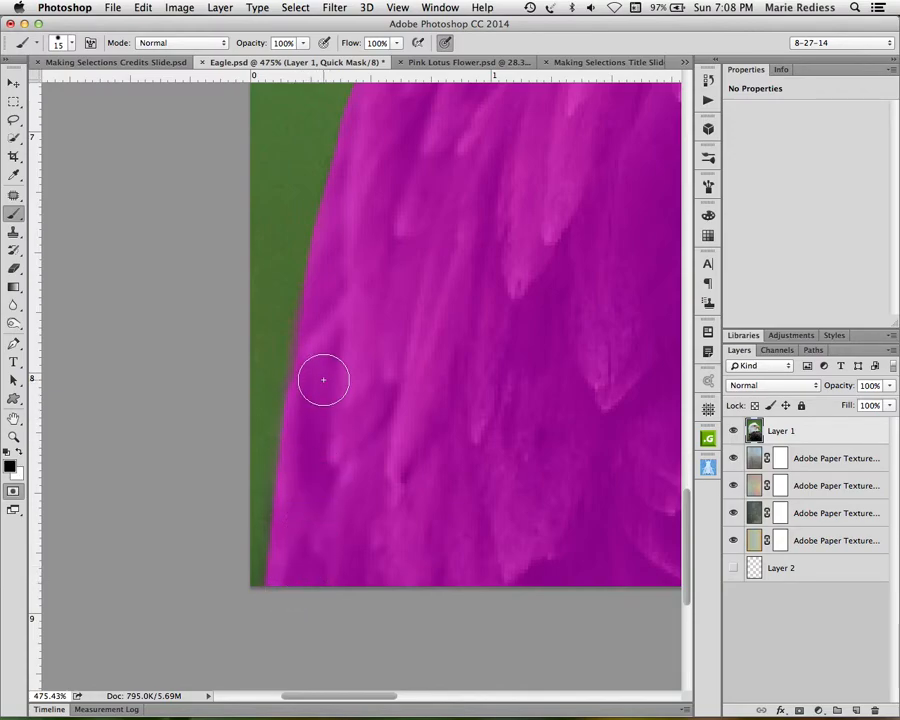
{"action": "scroll", "coordinate": [426, 305], "scroll_direction": "up", "scroll_amount": 10}
{"action": "scroll", "coordinate": [426, 305], "scroll_direction": "left", "scroll_amount": 3}
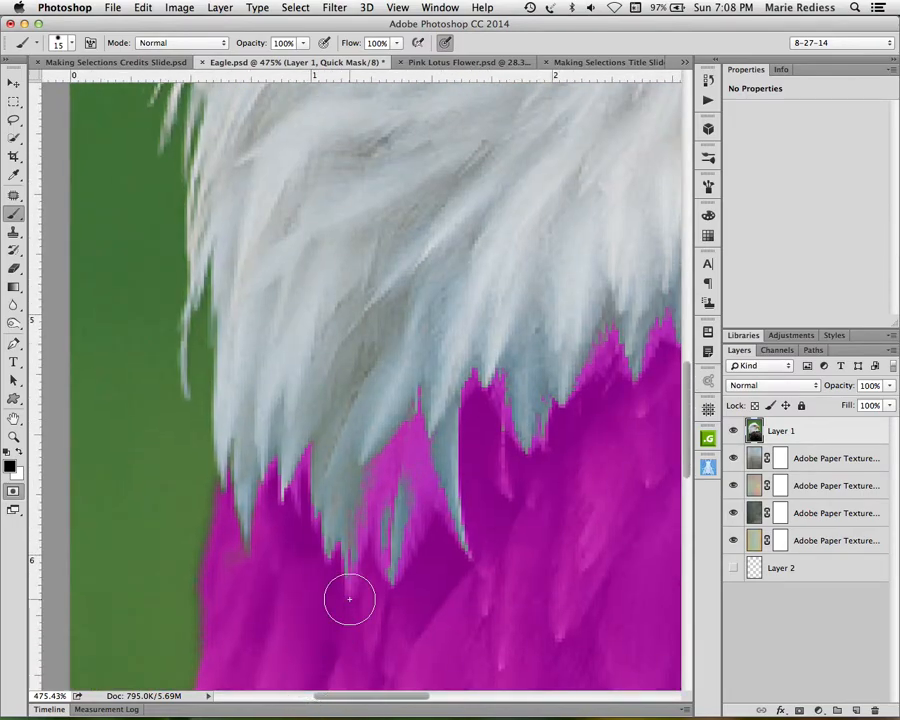
{"action": "key", "text": "q"}
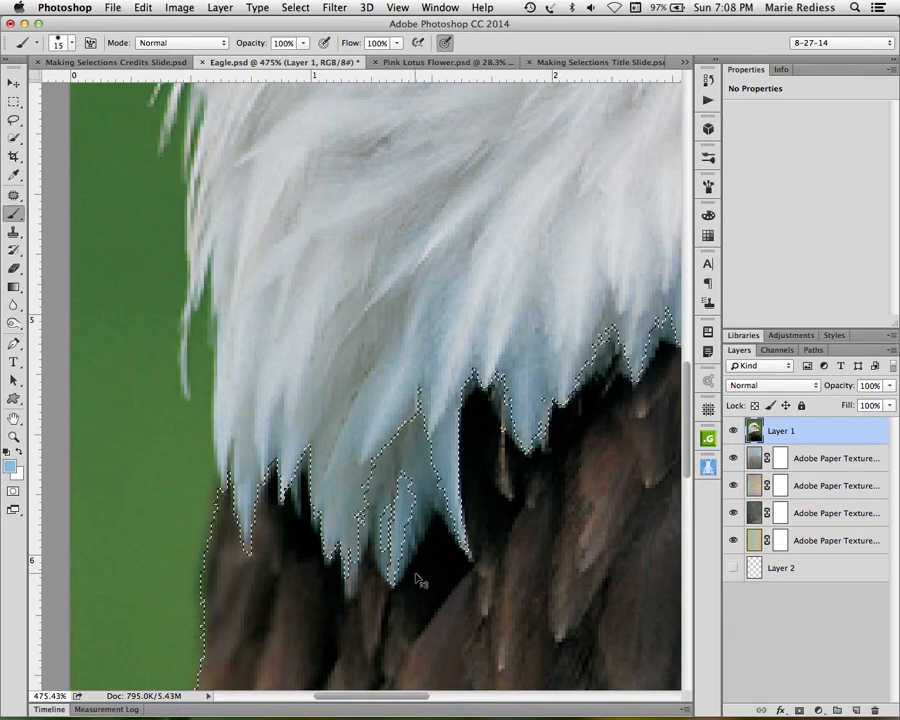
Step: Load the "head" channel with Add to Selection to combine it with the active body selection
{"action": "key", "text": "super+0"}
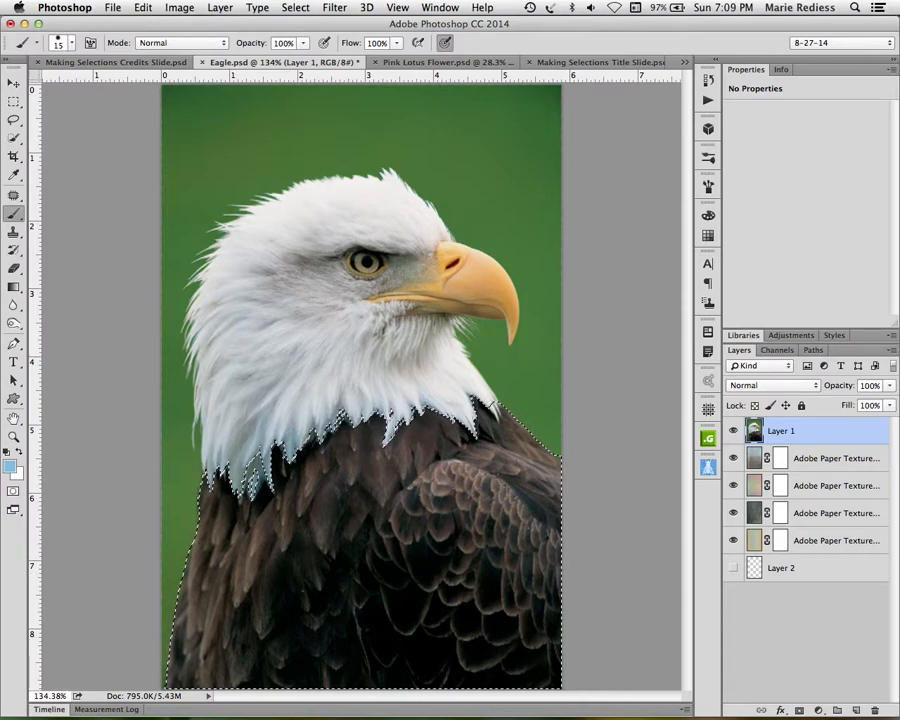
{"action": "left_click", "coordinate": [295, 7]}
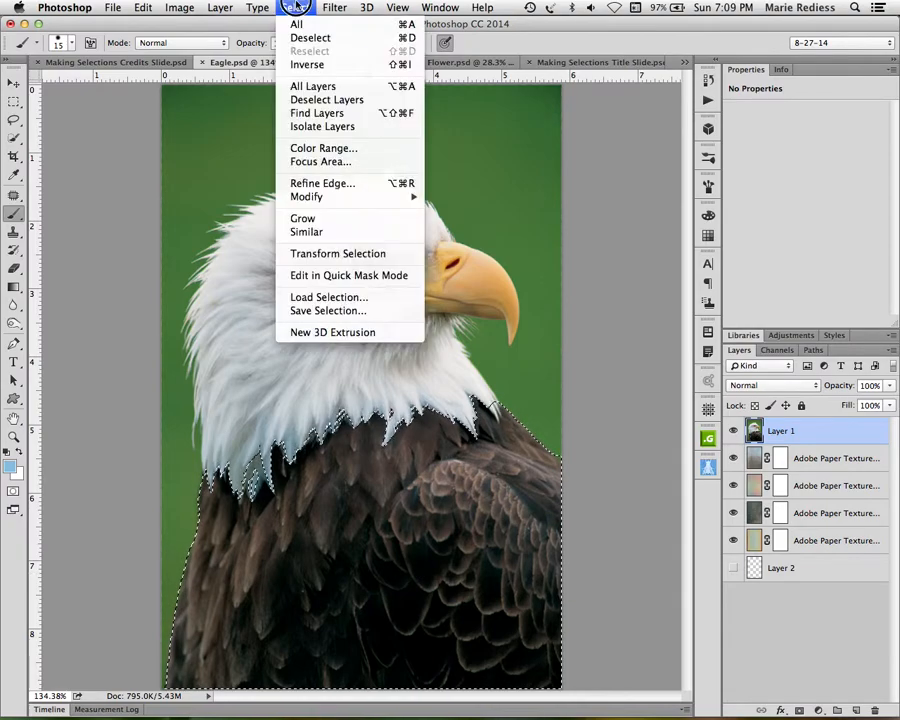
{"action": "left_click", "coordinate": [338, 300]}
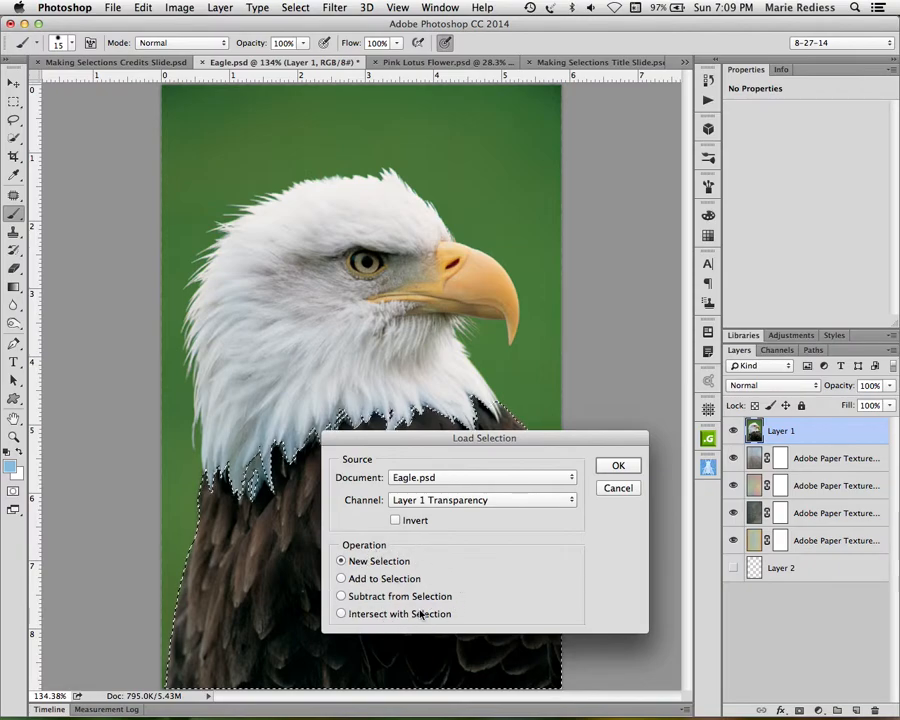
{"action": "left_click", "coordinate": [372, 580]}
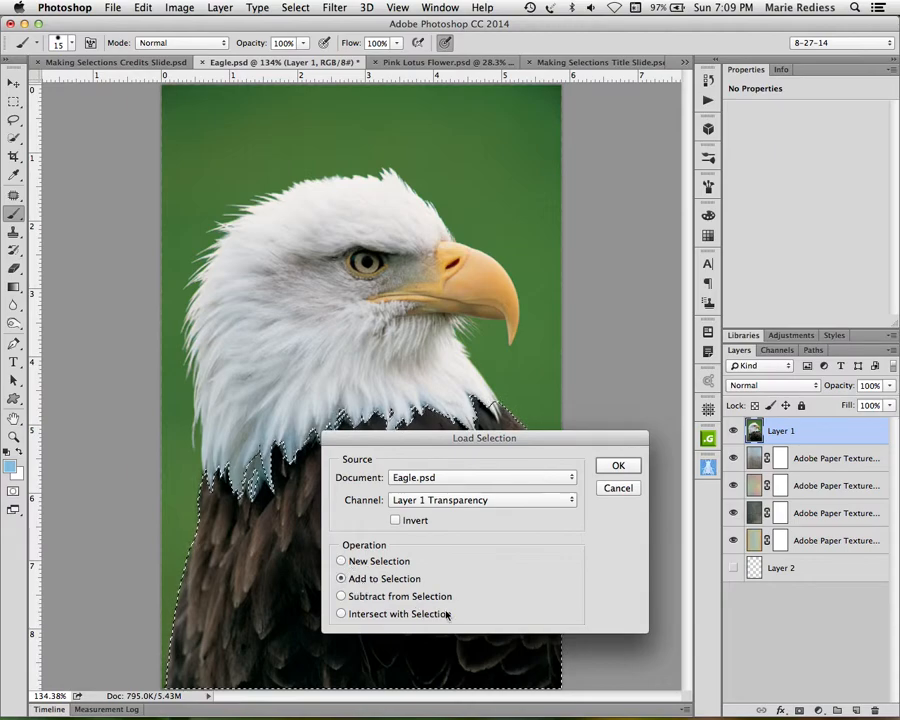
{"action": "left_click", "coordinate": [478, 500]}
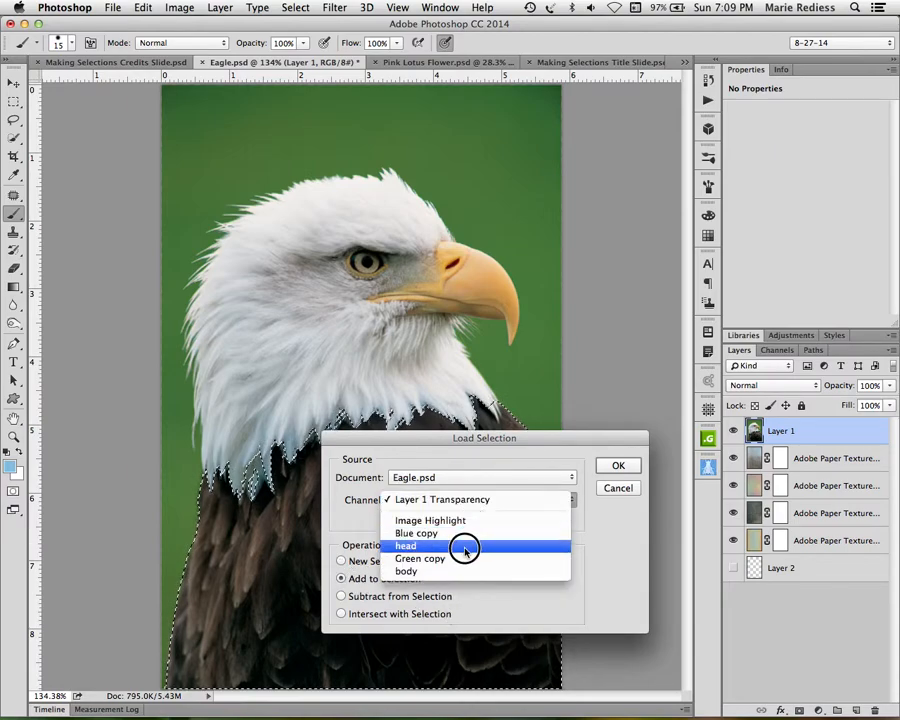
{"action": "left_click", "coordinate": [463, 549]}
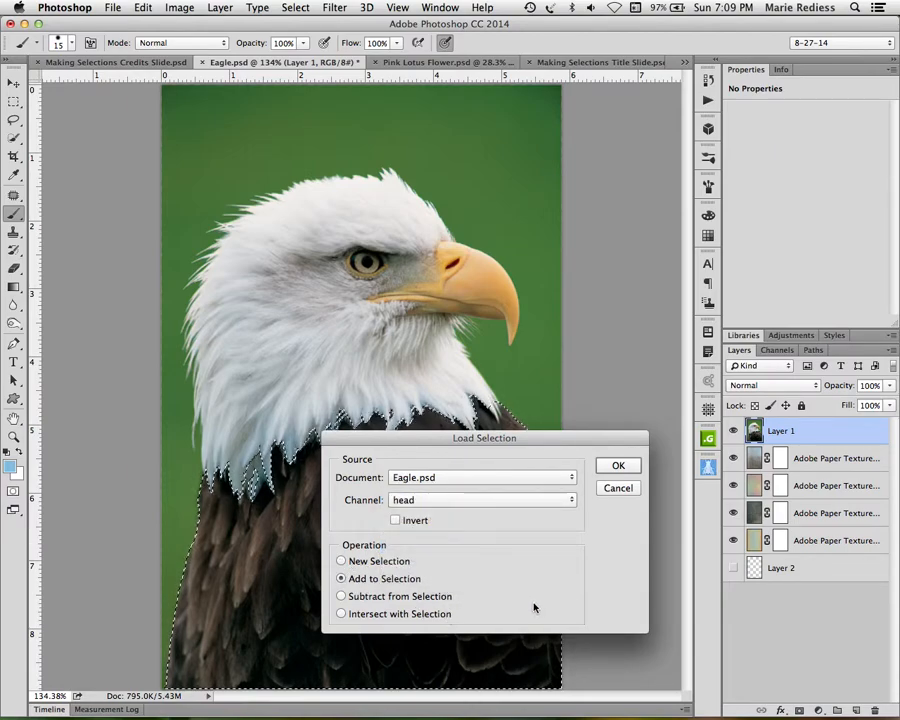
{"action": "left_click", "coordinate": [612, 464]}
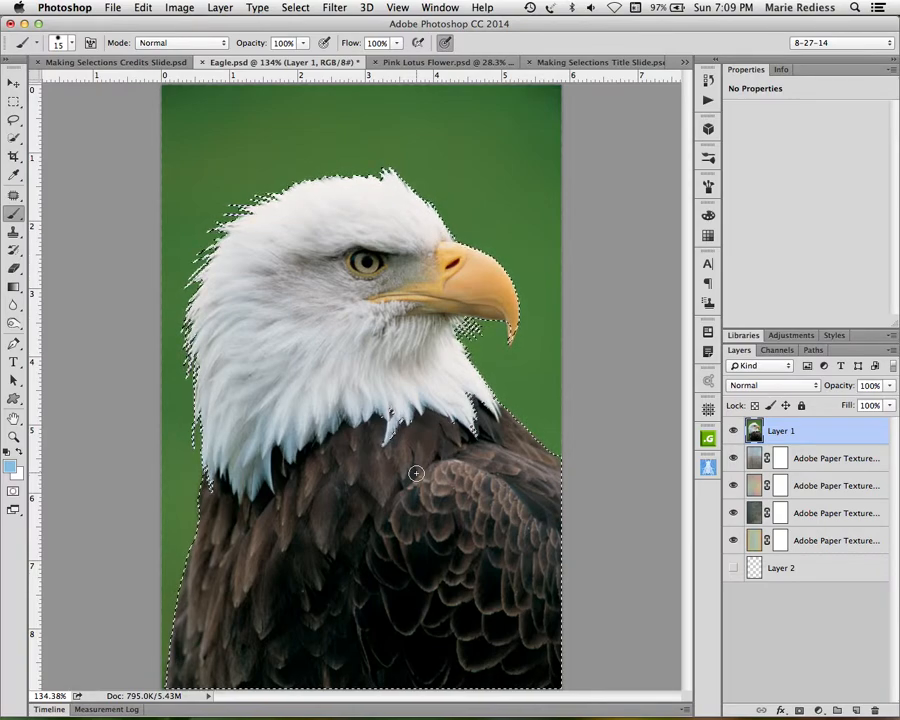
Step: Add the stray gaps along the neck feathers to the selection with the Lasso and mask Layer 1 with the selection
{"action": "key", "text": "l"}
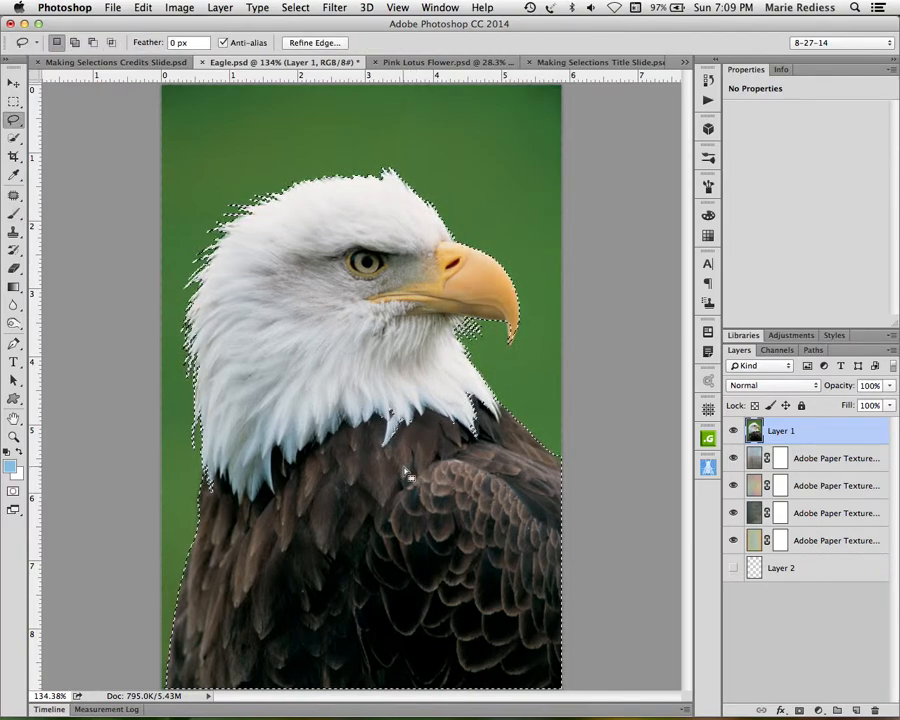
{"action": "key", "text": "shift"}
{"action": "mouse_move", "coordinate": [408, 463]}
{"action": "left_mouse_down"}
{"action": "mouse_move", "coordinate": [418, 424]}
{"action": "mouse_move", "coordinate": [407, 394]}
{"action": "mouse_move", "coordinate": [380, 392]}
{"action": "mouse_move", "coordinate": [367, 424]}
{"action": "mouse_move", "coordinate": [410, 464]}
{"action": "left_mouse_up"}
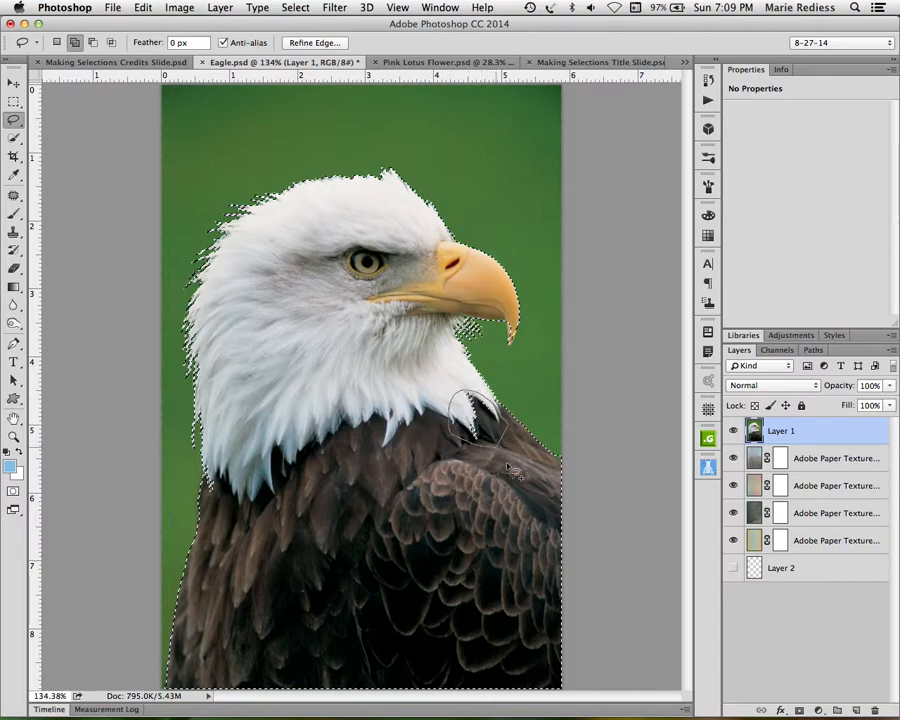
{"action": "key", "text": "shift"}
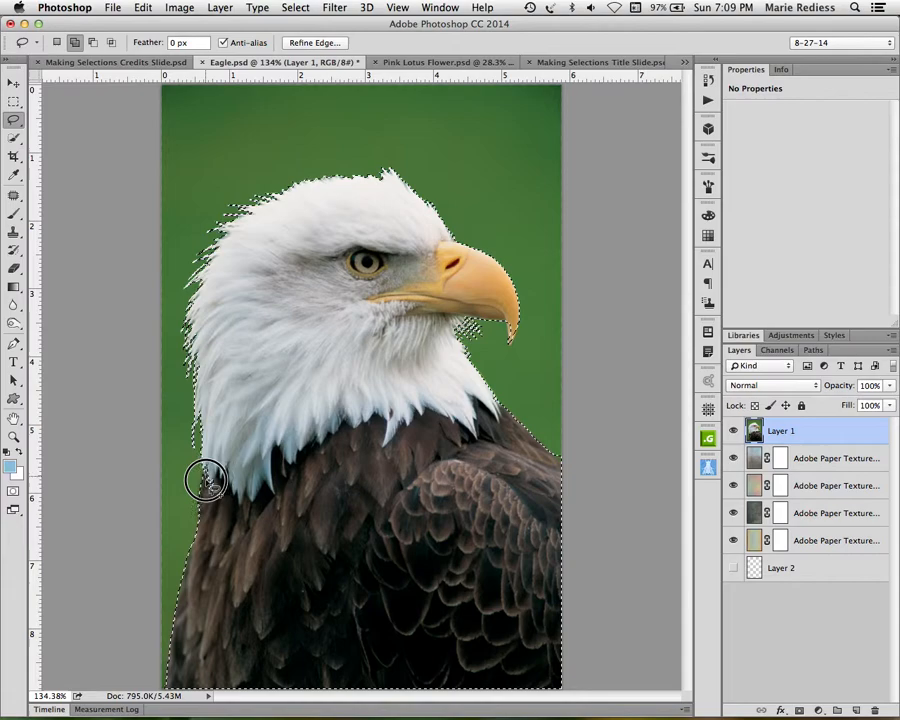
{"action": "left_click_drag", "start_coordinate": [233, 472], "coordinate": [226, 466]}
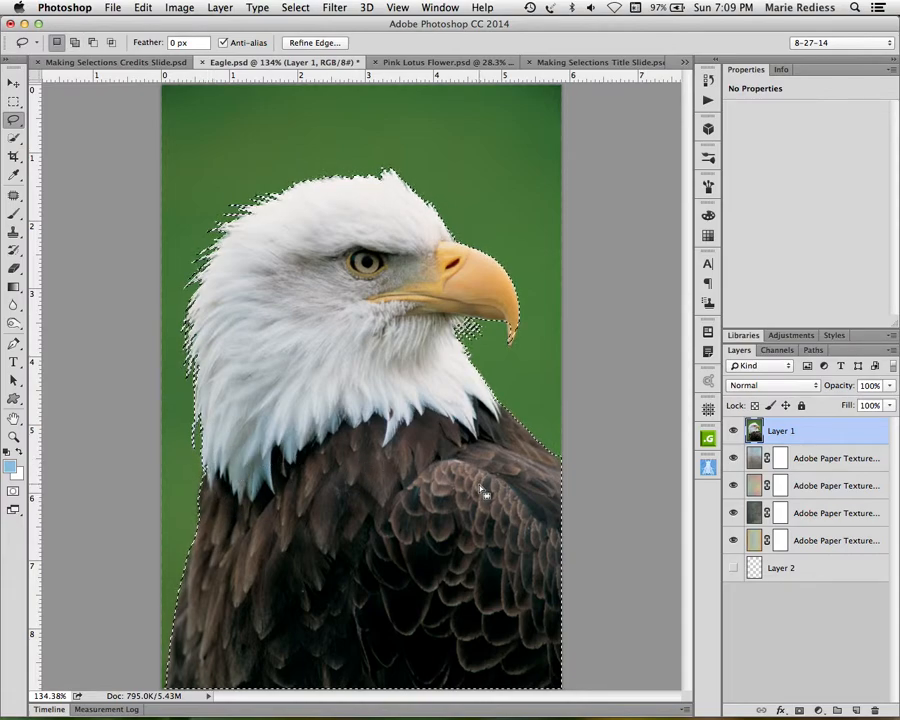
{"action": "left_click", "coordinate": [799, 709]}
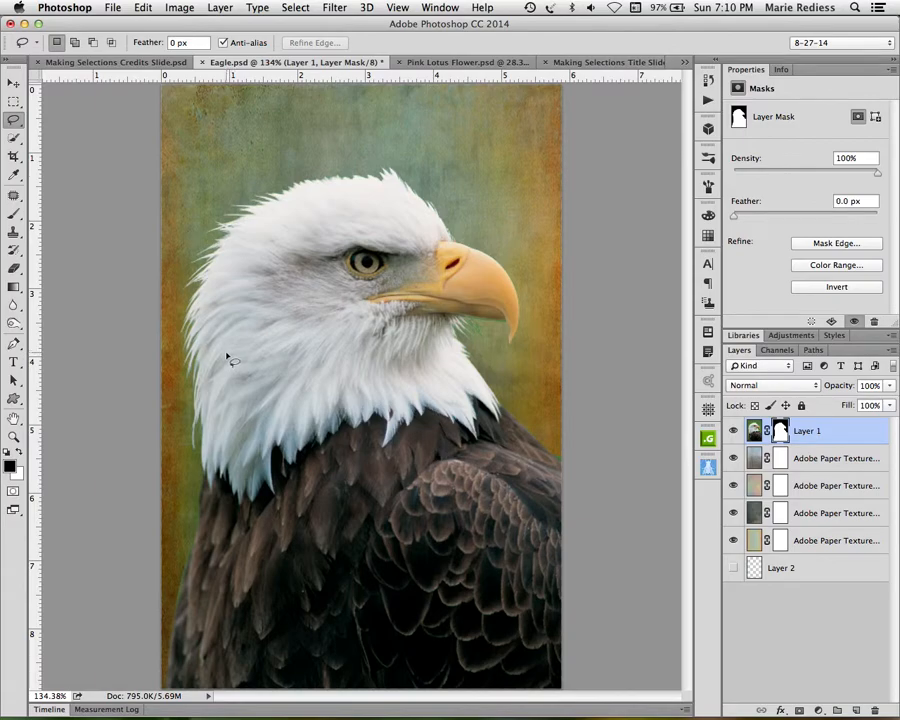
Step: Examine the masked feather edge at the back of the neck with the four paper texture layers hidden and shown again
{"action": "key", "text": "z"}
{"action": "left_click_drag", "start_coordinate": [215, 339], "coordinate": [290, 376]}
{"action": "key", "text": "l"}
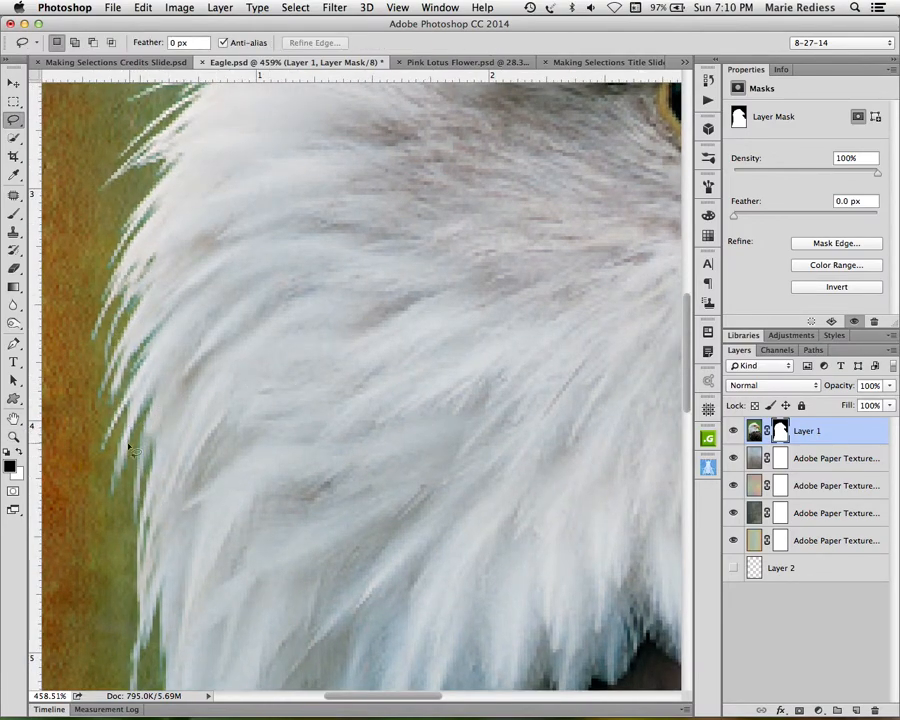
{"action": "left_click_drag", "start_coordinate": [732, 541], "coordinate": [729, 462]}
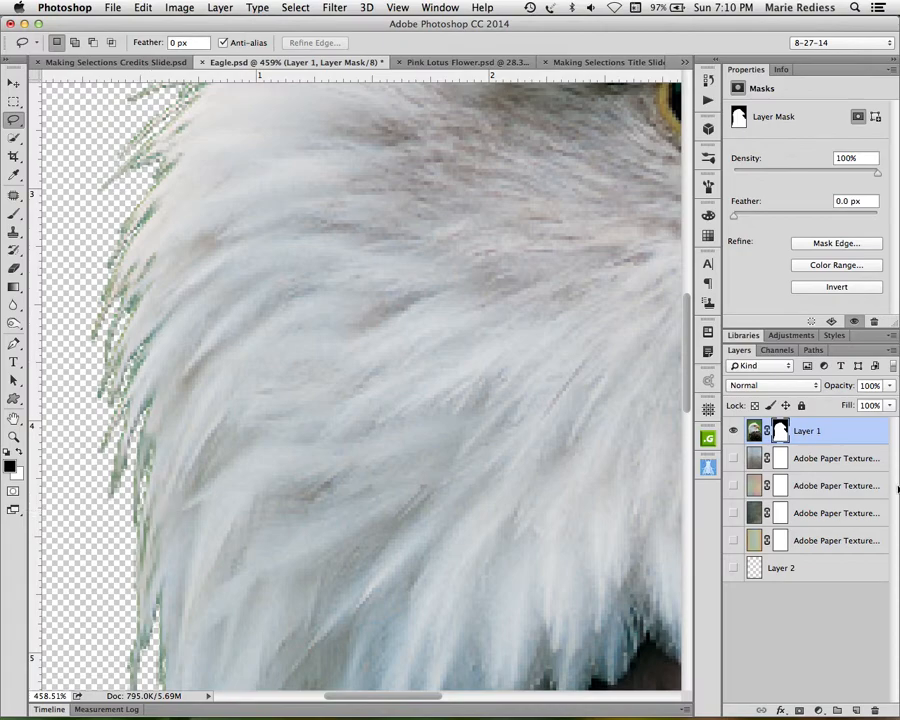
{"action": "left_click_drag", "start_coordinate": [731, 458], "coordinate": [733, 541]}
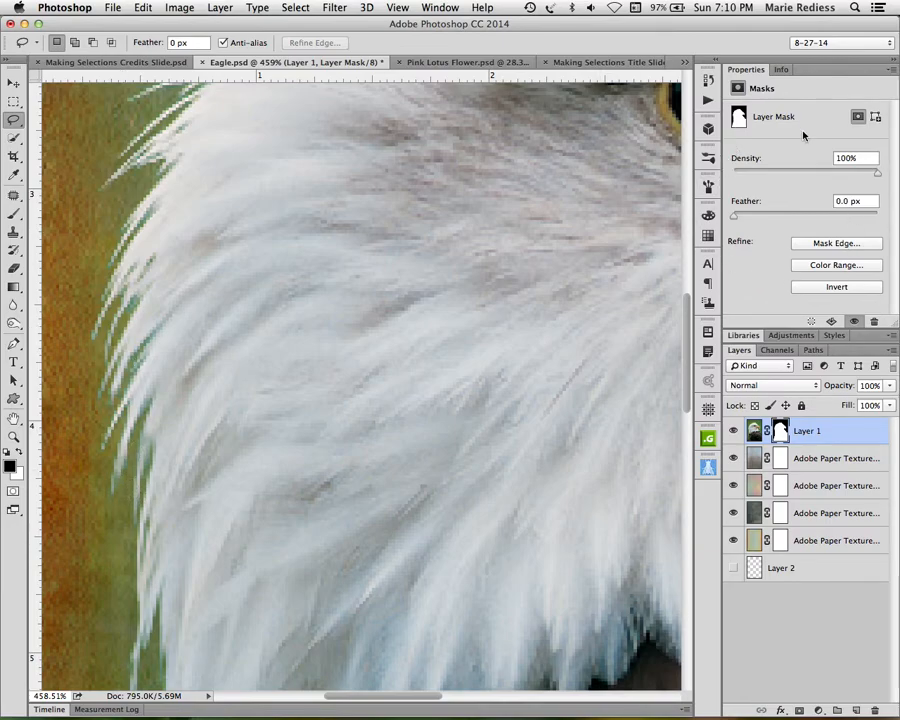
Step: Open Refine Mask for Layer 1's mask and brush the lower back-of-neck feather edge with a size 10 Refine Radius brush
{"action": "left_click", "coordinate": [821, 245]}
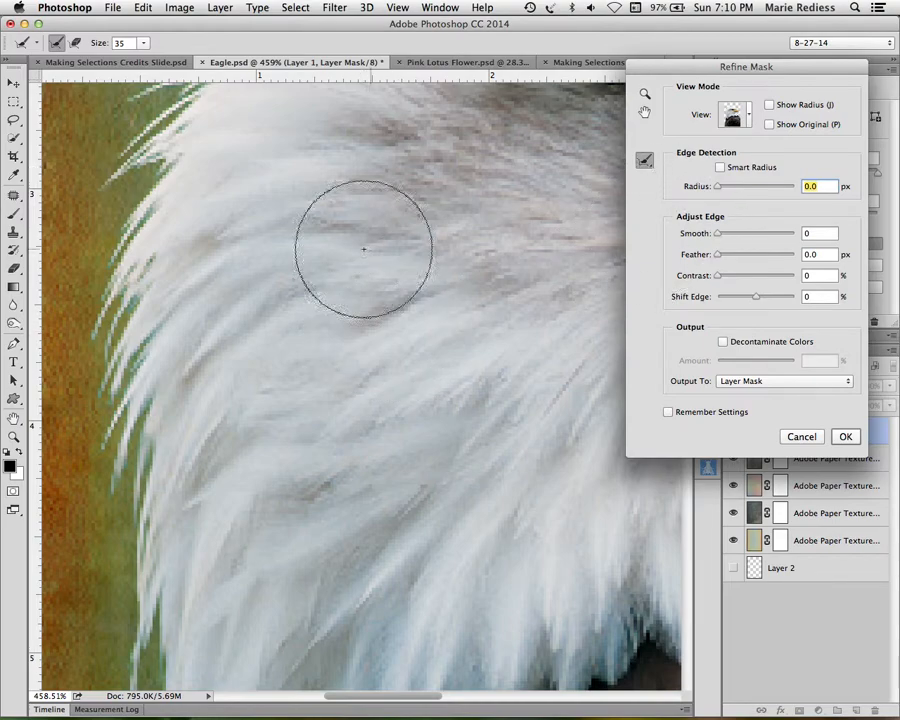
{"action": "left_click_drag", "start_coordinate": [314, 288], "coordinate": [447, 171]}
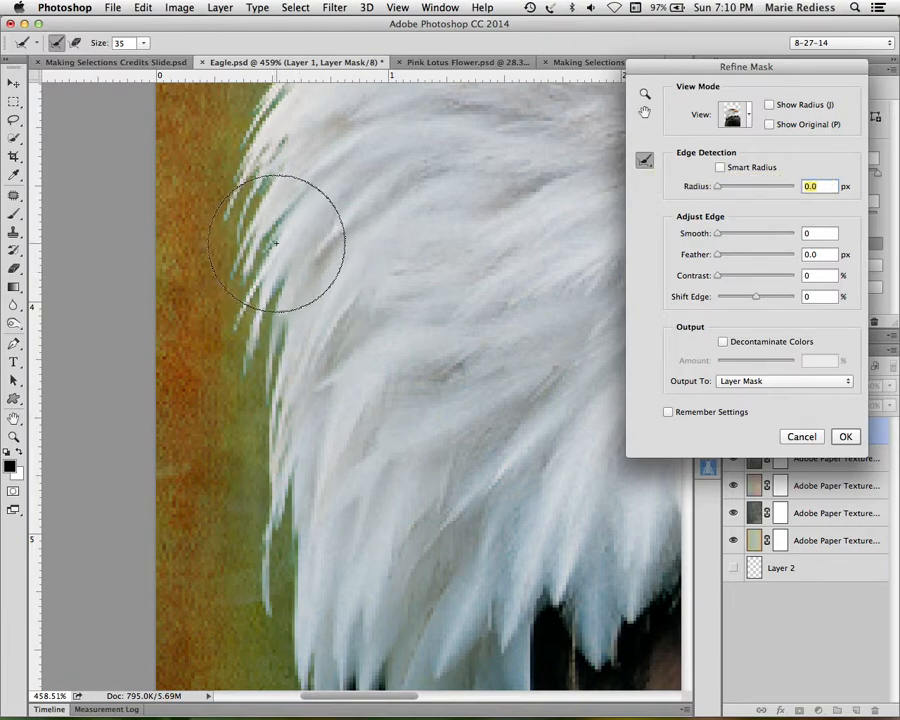
{"action": "key", "text": "bracketleft"}
{"action": "key", "text": "bracketleft"}
{"action": "key", "text": "bracketleft"}
{"action": "mouse_move", "coordinate": [269, 225]}
{"action": "left_mouse_down"}
{"action": "mouse_move", "coordinate": [241, 288]}
{"action": "mouse_move", "coordinate": [250, 288]}
{"action": "mouse_move", "coordinate": [274, 221]}
{"action": "mouse_move", "coordinate": [248, 360]}
{"action": "left_mouse_up"}
{"action": "left_click_drag", "start_coordinate": [275, 302], "coordinate": [260, 420]}
{"action": "left_click_drag", "start_coordinate": [281, 480], "coordinate": [280, 531]}
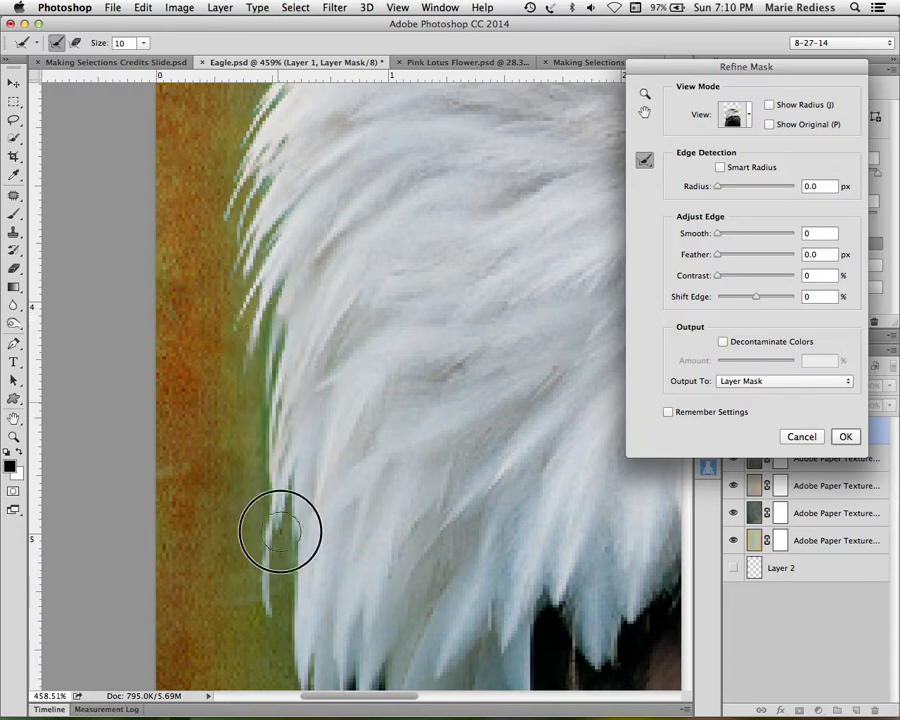
{"action": "mouse_move", "coordinate": [291, 473]}
{"action": "left_mouse_down"}
{"action": "mouse_move", "coordinate": [280, 588]}
{"action": "mouse_move", "coordinate": [295, 633]}
{"action": "left_mouse_up"}
Step: Continue the Refine Radius brushing up the feather tips along the back of the neck and head
{"action": "key", "text": "space"}
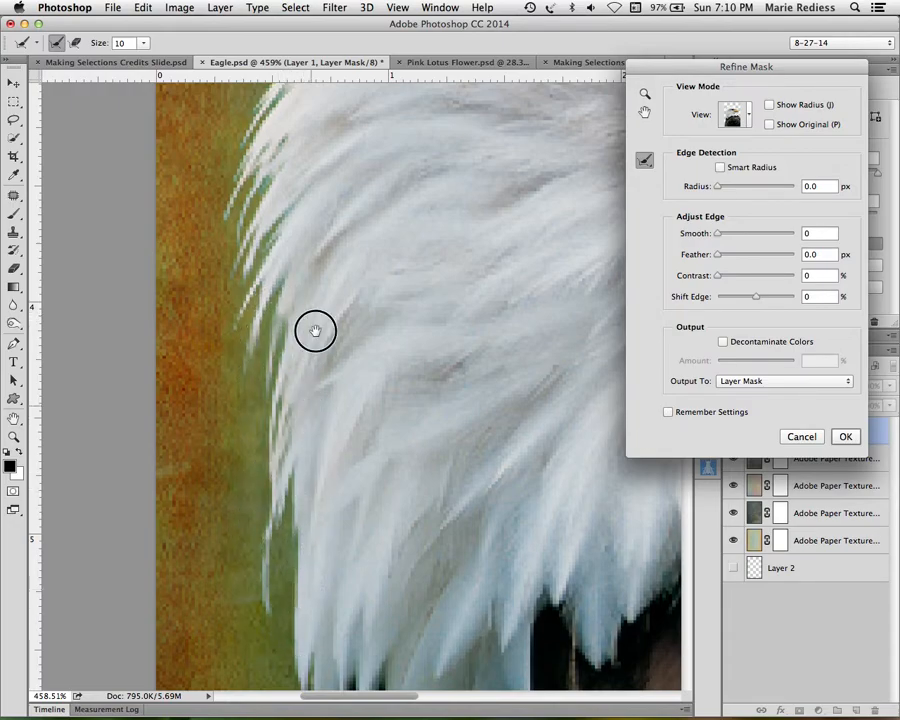
{"action": "mouse_move", "coordinate": [315, 331]}
{"action": "left_mouse_down"}
{"action": "mouse_move", "coordinate": [316, 299]}
{"action": "mouse_move", "coordinate": [307, 460]}
{"action": "left_mouse_up"}
{"action": "key", "text": "space"}
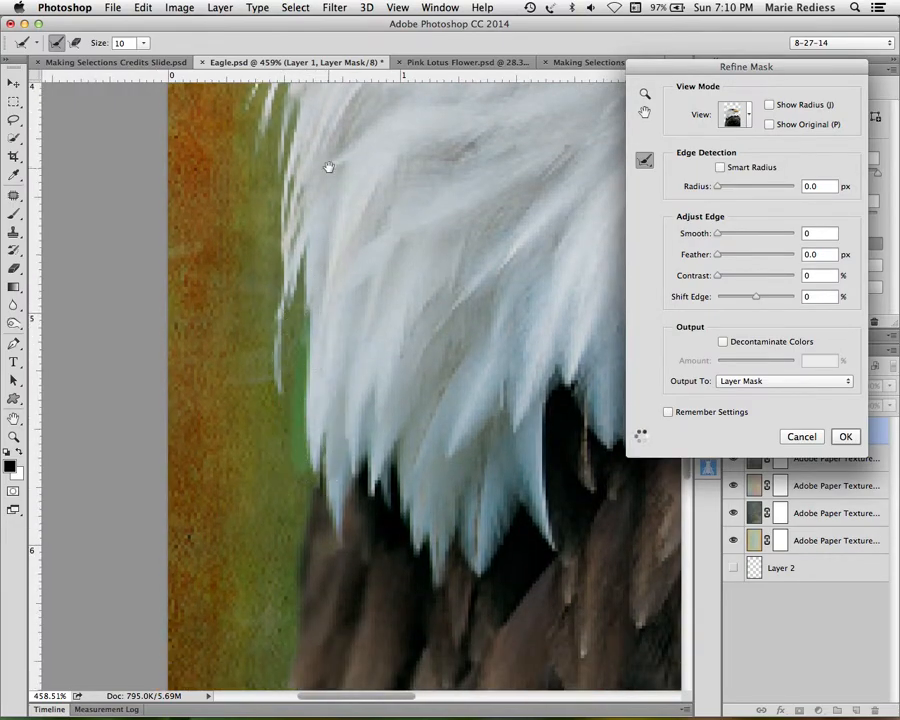
{"action": "left_click_drag", "start_coordinate": [328, 168], "coordinate": [344, 477]}
{"action": "left_click_drag", "start_coordinate": [323, 375], "coordinate": [280, 450]}
{"action": "mouse_move", "coordinate": [323, 284]}
{"action": "left_mouse_down"}
{"action": "mouse_move", "coordinate": [312, 285]}
{"action": "mouse_move", "coordinate": [275, 396]}
{"action": "left_mouse_up"}
{"action": "left_click_drag", "start_coordinate": [331, 257], "coordinate": [284, 294]}
{"action": "mouse_move", "coordinate": [387, 154]}
{"action": "left_mouse_down"}
{"action": "mouse_move", "coordinate": [352, 167]}
{"action": "mouse_move", "coordinate": [297, 249]}
{"action": "left_mouse_up"}
{"action": "left_click_drag", "start_coordinate": [386, 133], "coordinate": [290, 210]}
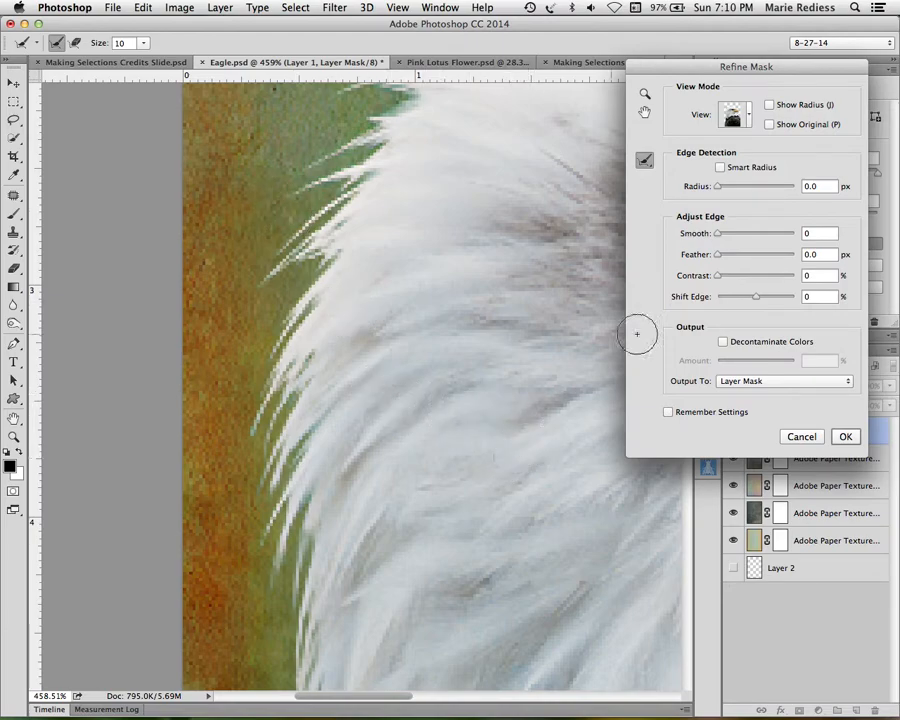
Step: Preview the mask in Black & White and On White, and brush the back-of-neck feather gaps with Refine Radius in On White view
{"action": "left_click", "coordinate": [746, 117]}
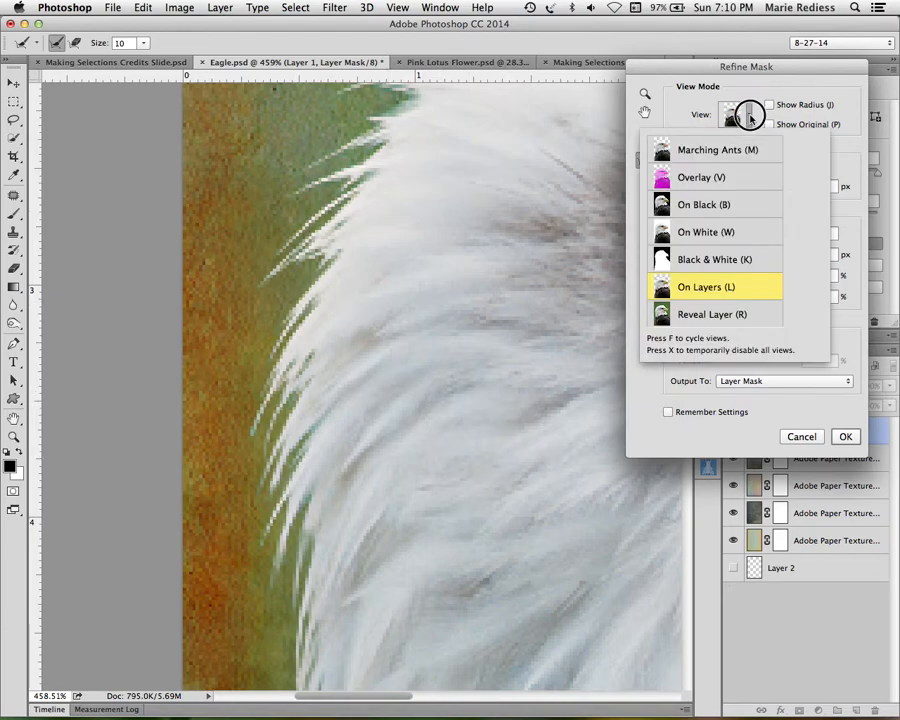
{"action": "left_click", "coordinate": [740, 259]}
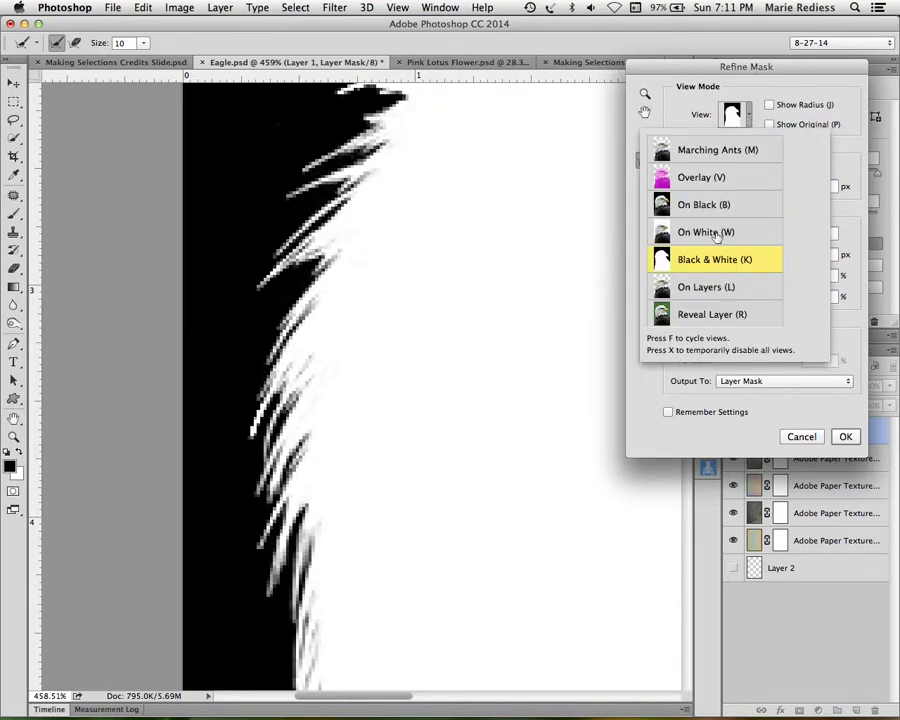
{"action": "left_click", "coordinate": [715, 233]}
{"action": "mouse_move", "coordinate": [265, 412]}
{"action": "left_mouse_down"}
{"action": "mouse_move", "coordinate": [258, 450]}
{"action": "mouse_move", "coordinate": [290, 402]}
{"action": "mouse_move", "coordinate": [272, 535]}
{"action": "mouse_move", "coordinate": [299, 511]}
{"action": "left_mouse_up"}
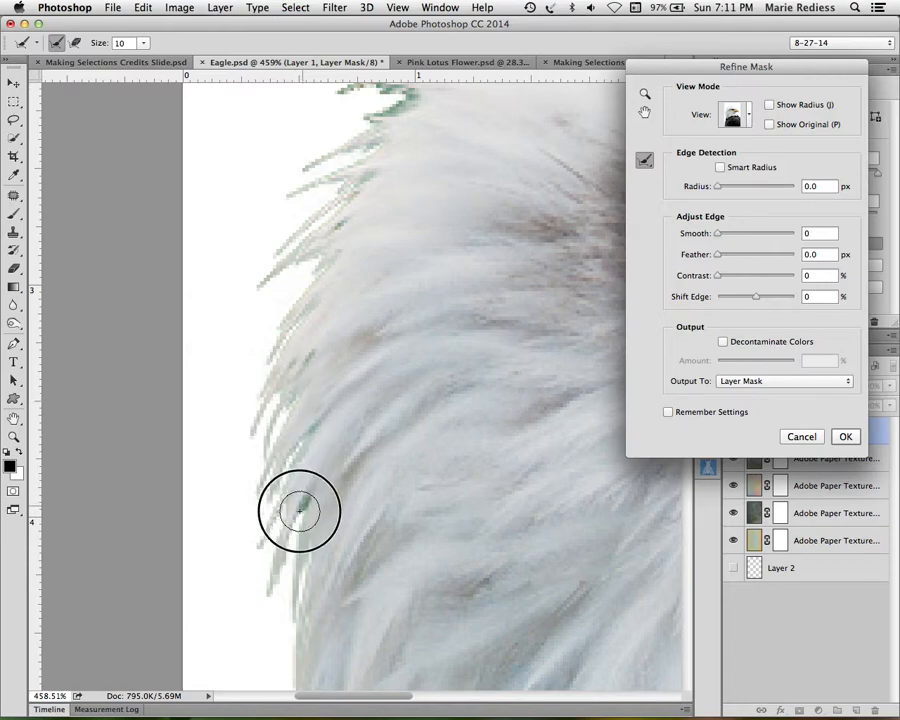
{"action": "left_click_drag", "start_coordinate": [338, 188], "coordinate": [305, 196]}
{"action": "left_click_drag", "start_coordinate": [372, 140], "coordinate": [308, 172]}
{"action": "mouse_move", "coordinate": [402, 97]}
{"action": "left_mouse_down"}
{"action": "mouse_move", "coordinate": [352, 102]}
{"action": "mouse_move", "coordinate": [322, 118]}
{"action": "left_mouse_up"}
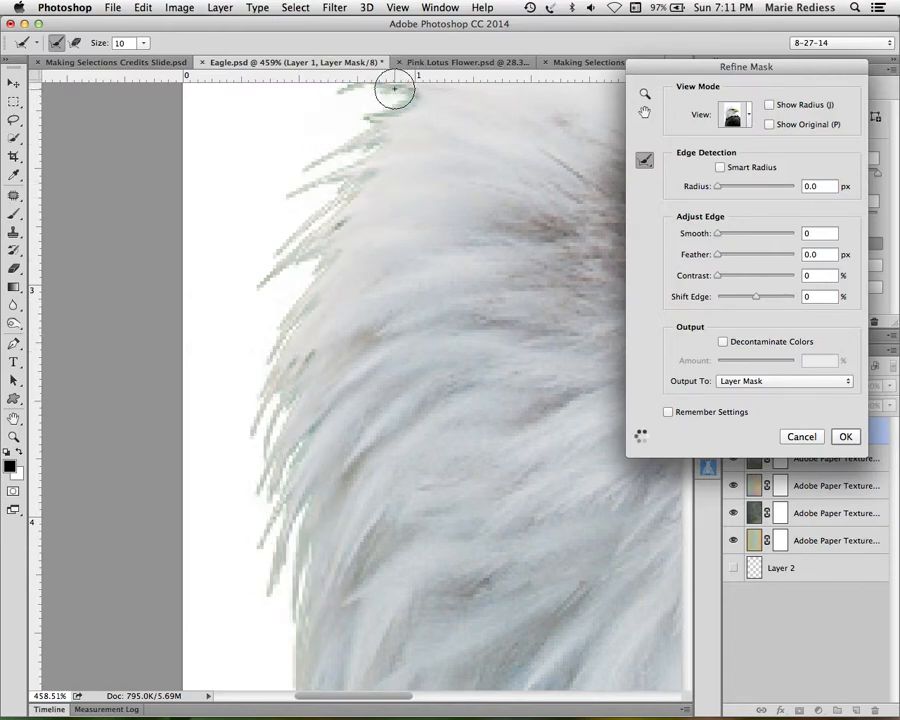
Step: Brush the feather edge over the back of the head and up to the crown with the size 10 Refine Radius brush
{"action": "scroll", "coordinate": [351, 412], "scroll_direction": "up", "scroll_amount": 10}
{"action": "scroll", "coordinate": [351, 412], "scroll_direction": "right", "scroll_amount": 2}
{"action": "left_click_drag", "start_coordinate": [276, 421], "coordinate": [330, 400]}
{"action": "left_click_drag", "start_coordinate": [295, 357], "coordinate": [405, 351]}
{"action": "mouse_move", "coordinate": [321, 316]}
{"action": "left_mouse_down"}
{"action": "mouse_move", "coordinate": [429, 326]}
{"action": "mouse_move", "coordinate": [485, 313]}
{"action": "mouse_move", "coordinate": [474, 298]}
{"action": "mouse_move", "coordinate": [542, 294]}
{"action": "left_mouse_up"}
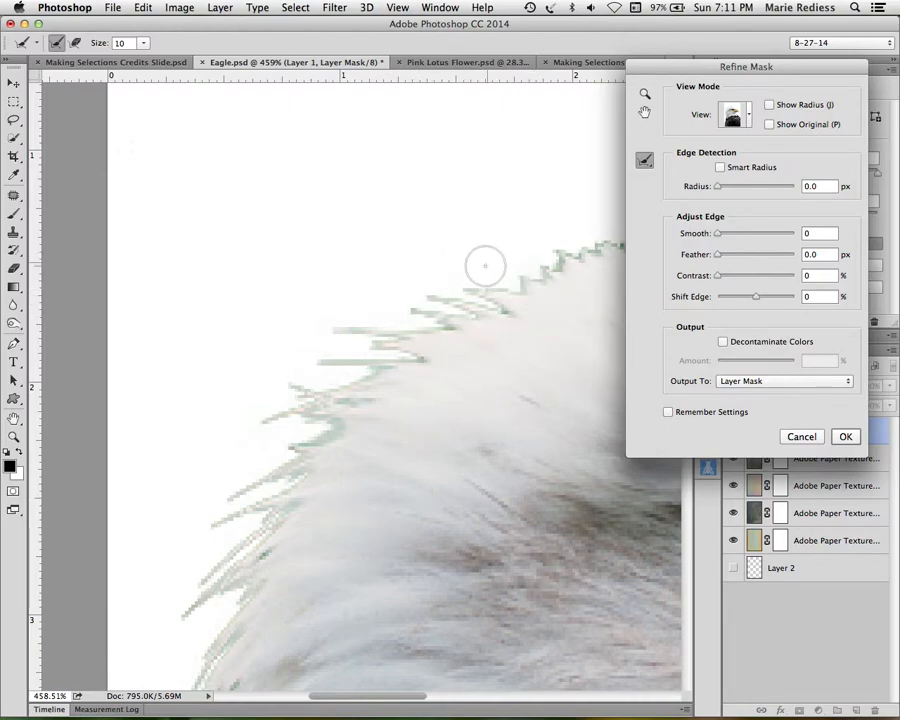
{"action": "left_click_drag", "start_coordinate": [452, 432], "coordinate": [225, 441]}
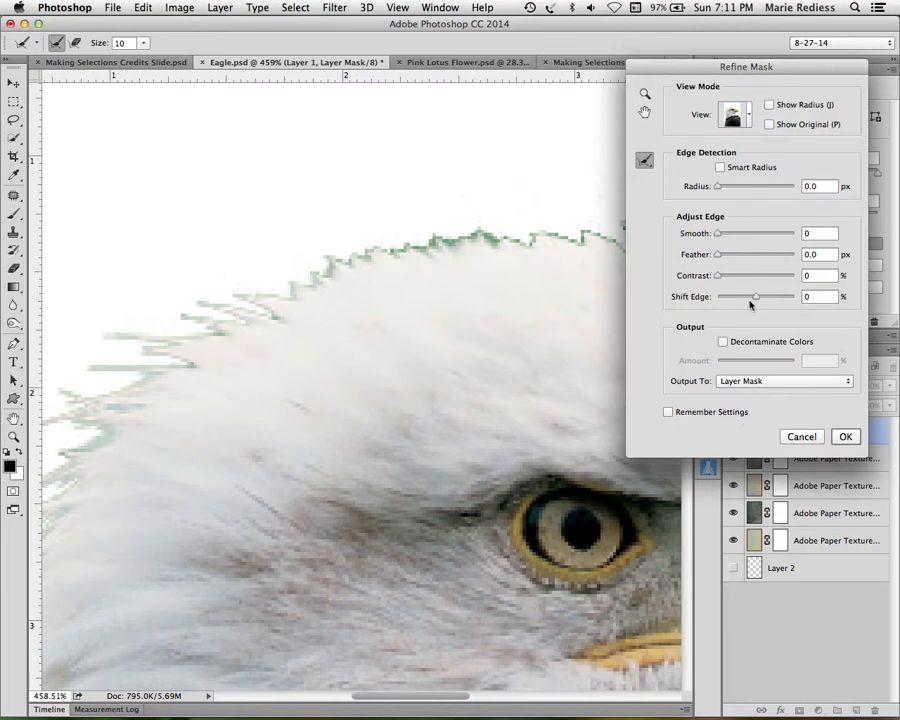
Step: Try a Shift Edge of -24% on the mask and reset it to 0%
{"action": "mouse_move", "coordinate": [756, 298]}
{"action": "left_mouse_down"}
{"action": "mouse_move", "coordinate": [736, 296]}
{"action": "mouse_move", "coordinate": [757, 297]}
{"action": "mouse_move", "coordinate": [748, 303]}
{"action": "left_mouse_up"}
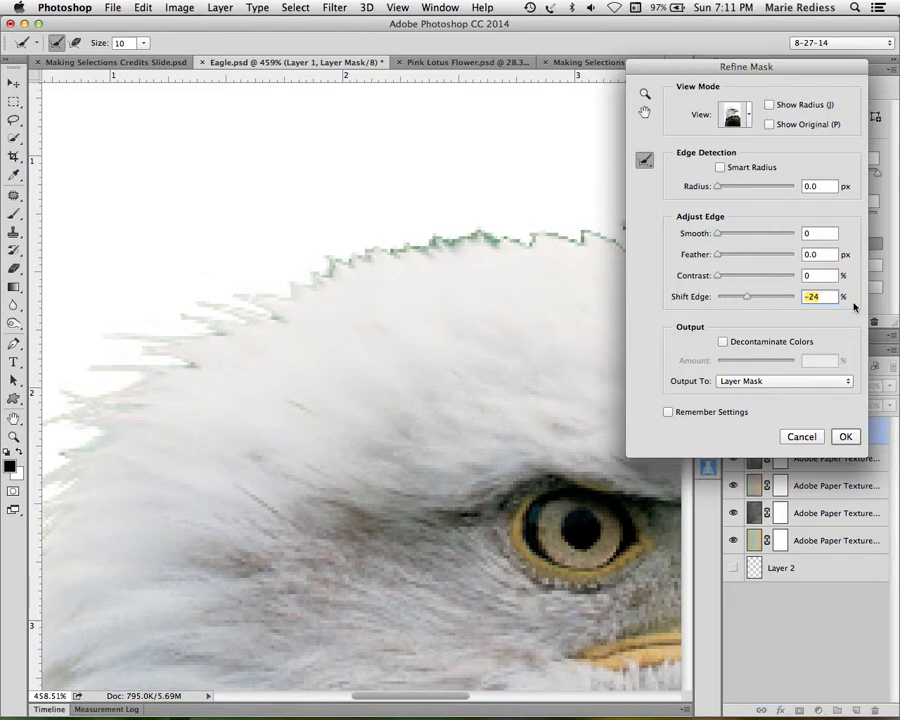
{"action": "type", "text": "0"}
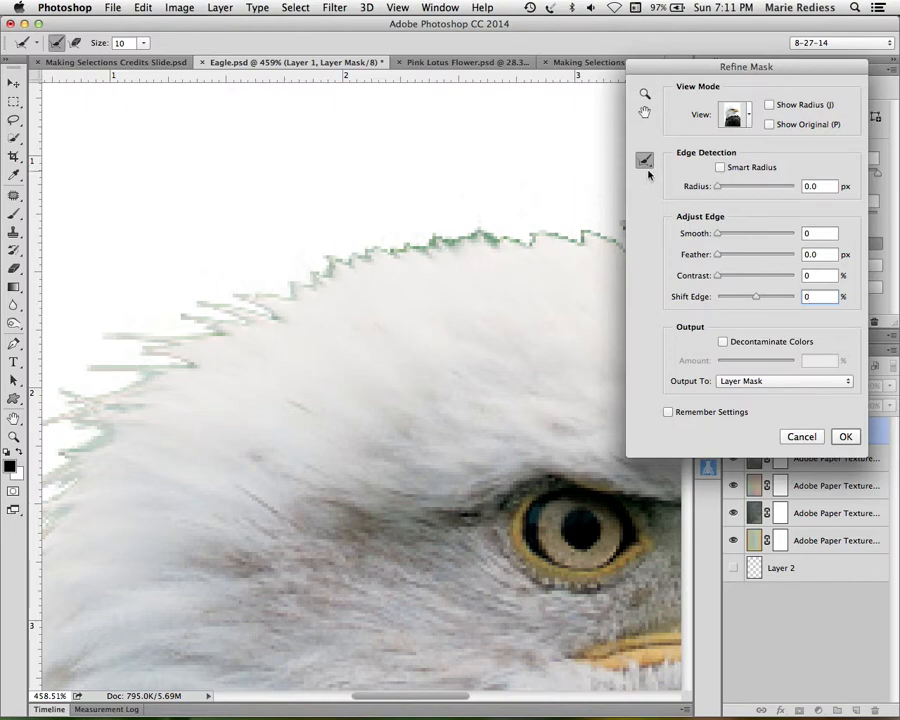
Step: Brush the crown edge and the forehead feathers down to the beak with the Refine Radius brush
{"action": "mouse_move", "coordinate": [585, 222]}
{"action": "left_mouse_down"}
{"action": "mouse_move", "coordinate": [344, 265]}
{"action": "mouse_move", "coordinate": [287, 286]}
{"action": "mouse_move", "coordinate": [115, 387]}
{"action": "mouse_move", "coordinate": [283, 271]}
{"action": "mouse_move", "coordinate": [91, 386]}
{"action": "mouse_move", "coordinate": [75, 381]}
{"action": "mouse_move", "coordinate": [110, 374]}
{"action": "left_mouse_up"}
{"action": "left_click_drag", "start_coordinate": [549, 336], "coordinate": [217, 345]}
{"action": "mouse_move", "coordinate": [223, 256]}
{"action": "left_mouse_down"}
{"action": "mouse_move", "coordinate": [257, 263]}
{"action": "mouse_move", "coordinate": [292, 219]}
{"action": "mouse_move", "coordinate": [400, 303]}
{"action": "mouse_move", "coordinate": [473, 409]}
{"action": "mouse_move", "coordinate": [498, 378]}
{"action": "left_mouse_up"}
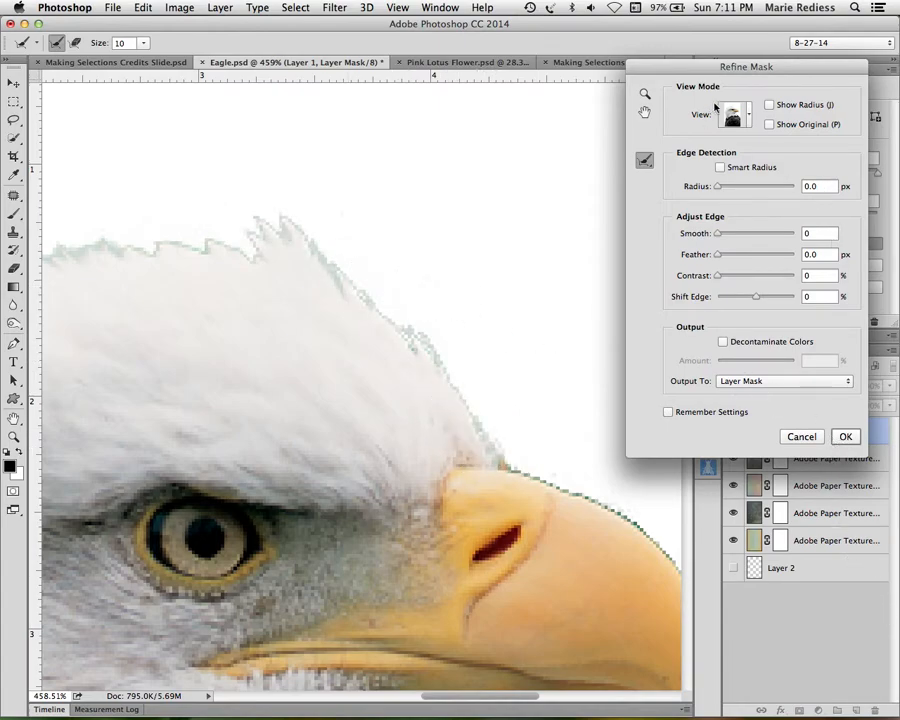
Step: Brush the throat, front-of-neck and shoulder edges with Refine Radius and apply the refined result to Layer 1's mask
{"action": "mouse_move", "coordinate": [402, 491]}
{"action": "left_mouse_down"}
{"action": "mouse_move", "coordinate": [440, 147]}
{"action": "mouse_move", "coordinate": [225, 149]}
{"action": "left_mouse_up"}
{"action": "mouse_move", "coordinate": [355, 491]}
{"action": "left_mouse_down"}
{"action": "mouse_move", "coordinate": [373, 520]}
{"action": "mouse_move", "coordinate": [327, 417]}
{"action": "mouse_move", "coordinate": [339, 449]}
{"action": "mouse_move", "coordinate": [334, 417]}
{"action": "mouse_move", "coordinate": [368, 428]}
{"action": "mouse_move", "coordinate": [384, 421]}
{"action": "mouse_move", "coordinate": [362, 401]}
{"action": "mouse_move", "coordinate": [402, 446]}
{"action": "left_mouse_up"}
{"action": "mouse_move", "coordinate": [538, 626]}
{"action": "left_mouse_down"}
{"action": "mouse_move", "coordinate": [498, 517]}
{"action": "mouse_move", "coordinate": [372, 412]}
{"action": "left_mouse_up"}
{"action": "left_click_drag", "start_coordinate": [234, 316], "coordinate": [316, 441]}
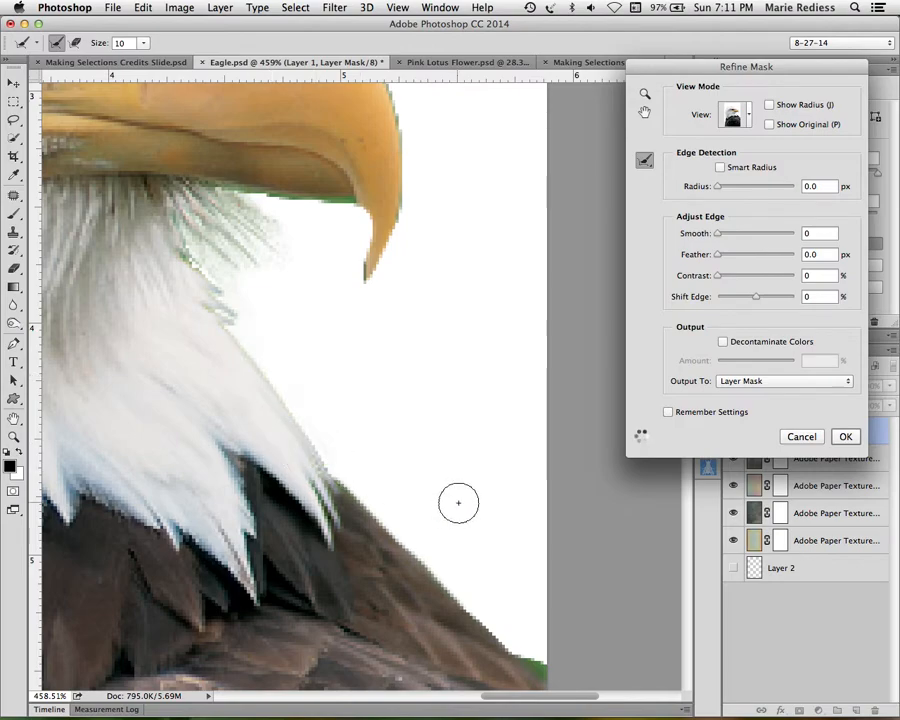
{"action": "left_click_drag", "start_coordinate": [518, 636], "coordinate": [558, 677]}
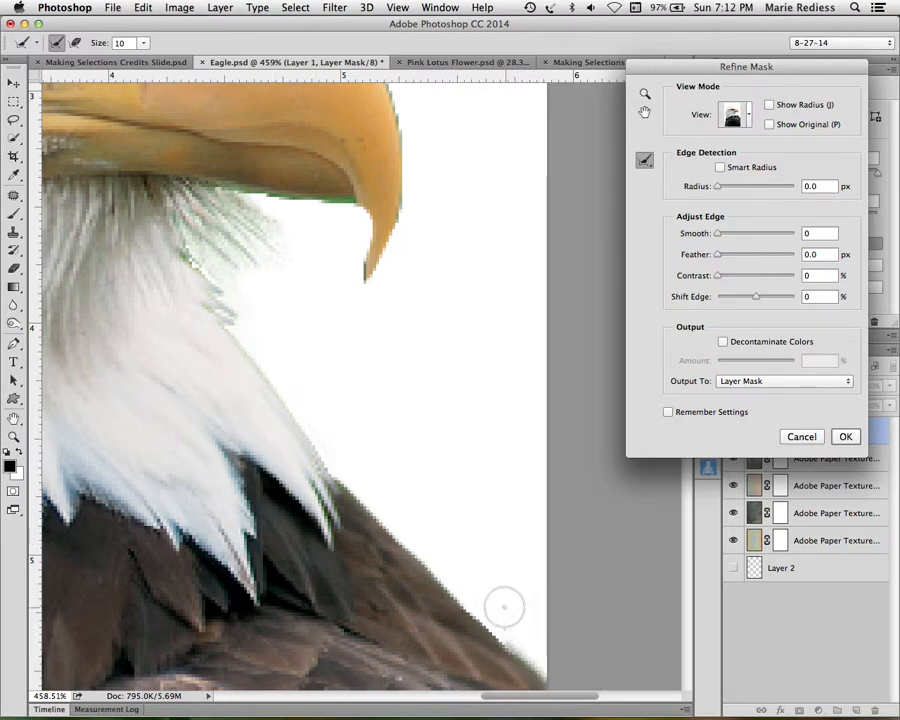
{"action": "key", "text": "alt"}
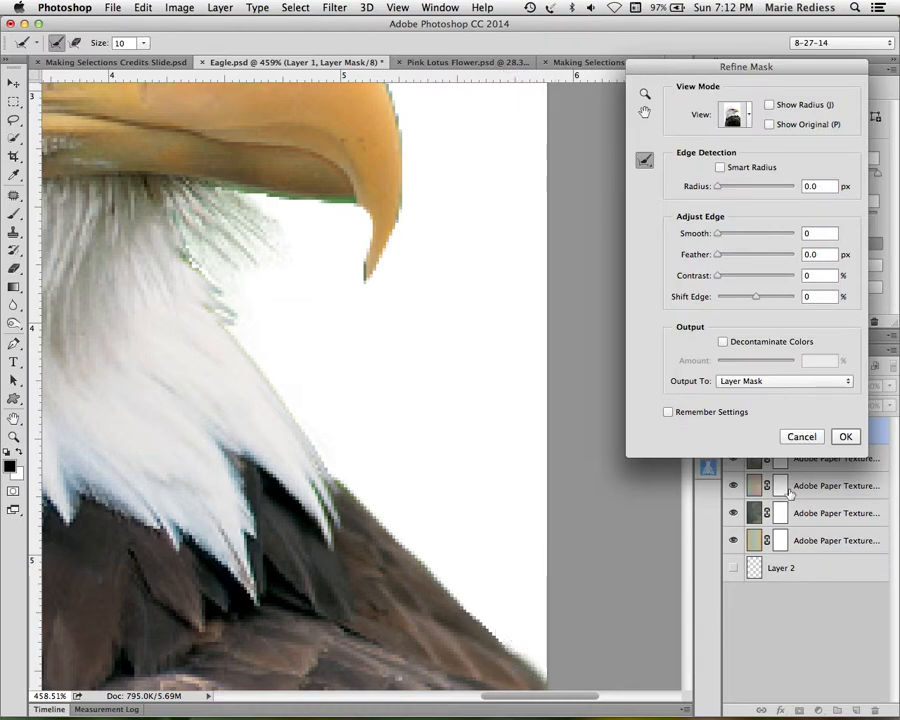
{"action": "left_click", "coordinate": [843, 437]}
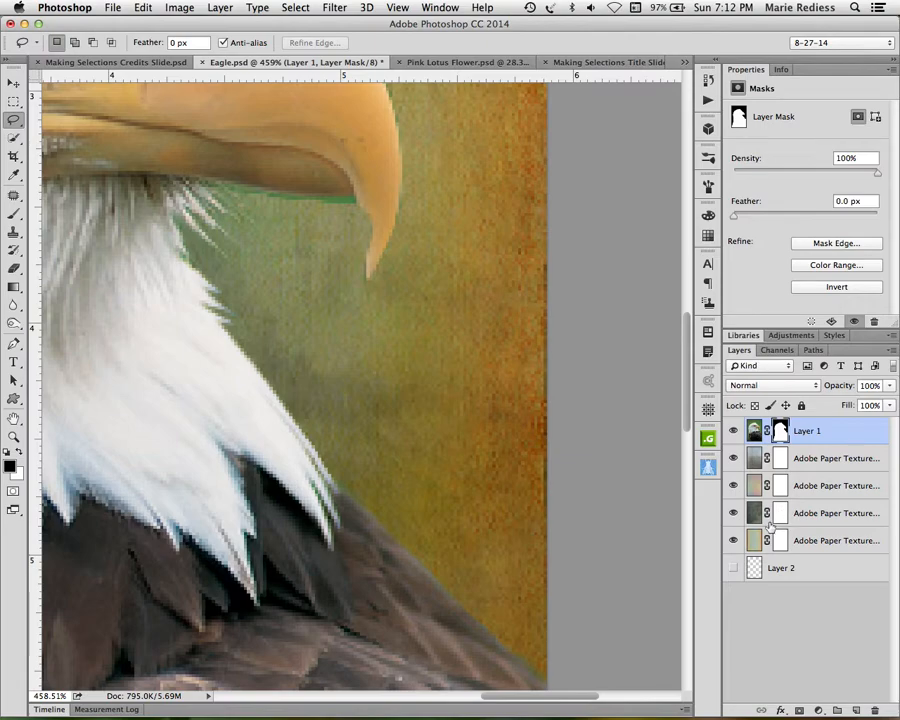
Step: Lasso the stray remnants where the forehead meets the beak, hide them on Layer 1's mask and clear the selection
{"action": "left_click_drag", "start_coordinate": [416, 265], "coordinate": [540, 522]}
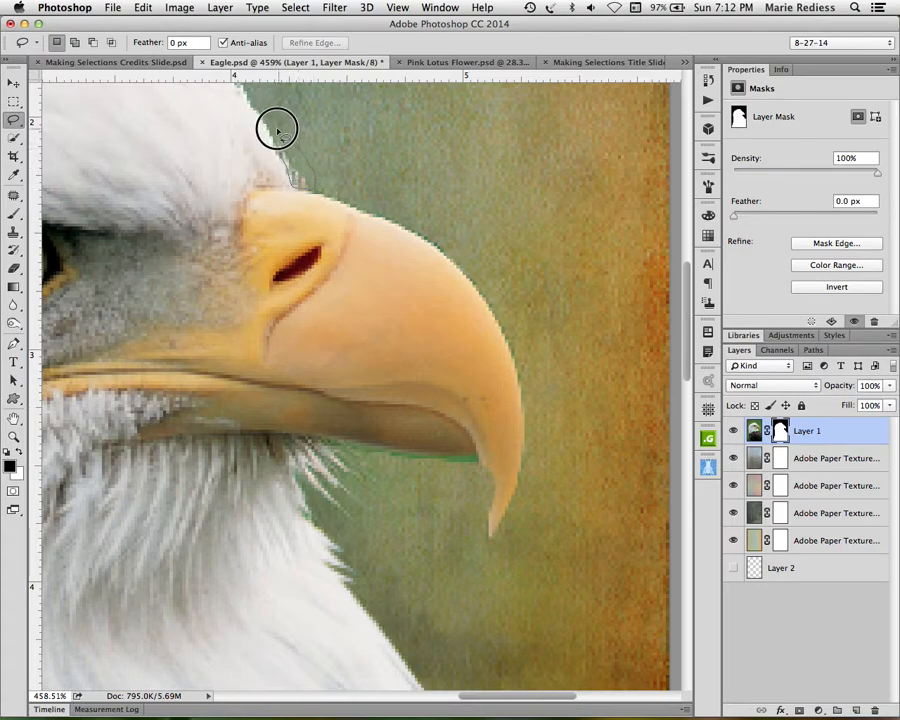
{"action": "left_click_drag", "start_coordinate": [276, 142], "coordinate": [280, 134]}
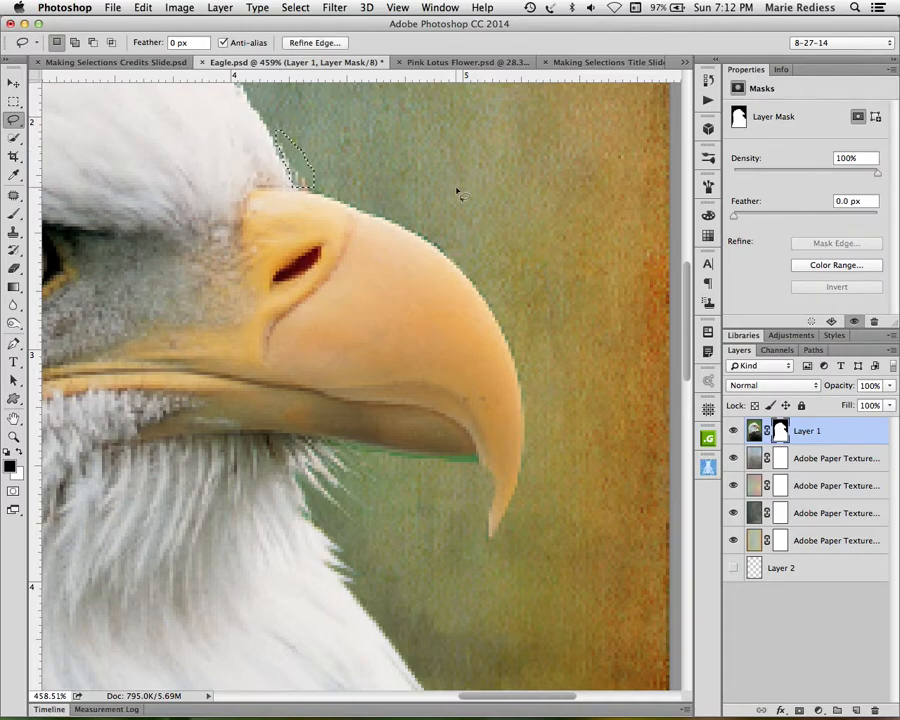
{"action": "key", "text": "super+d"}
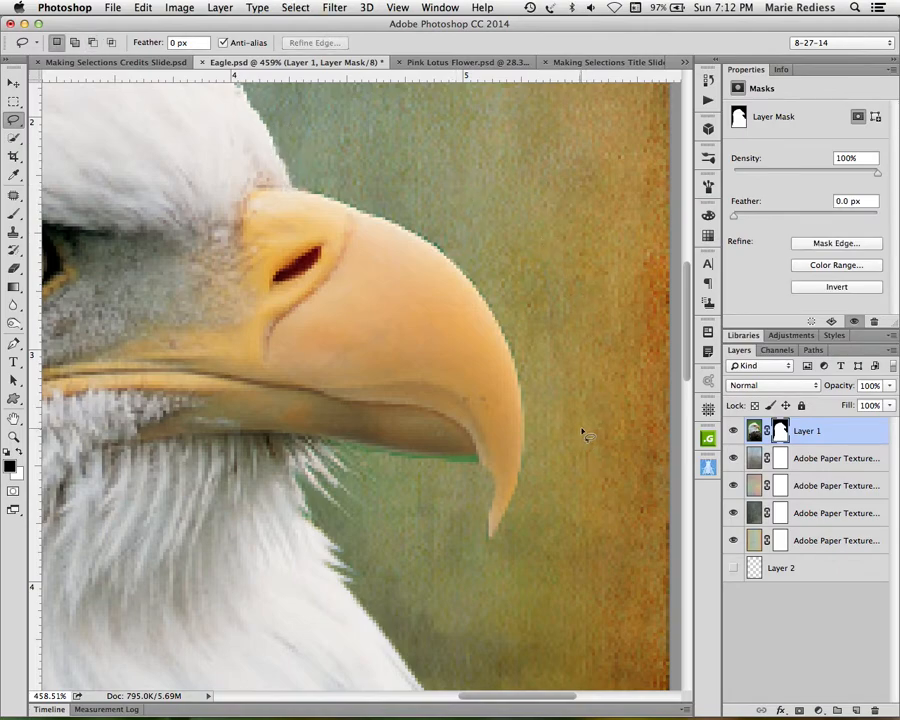
Step: Paint out the green fringe under the beak on the mask with a size 3 black brush, restoring the beak tip's inner edge in white
{"action": "key", "text": "b"}
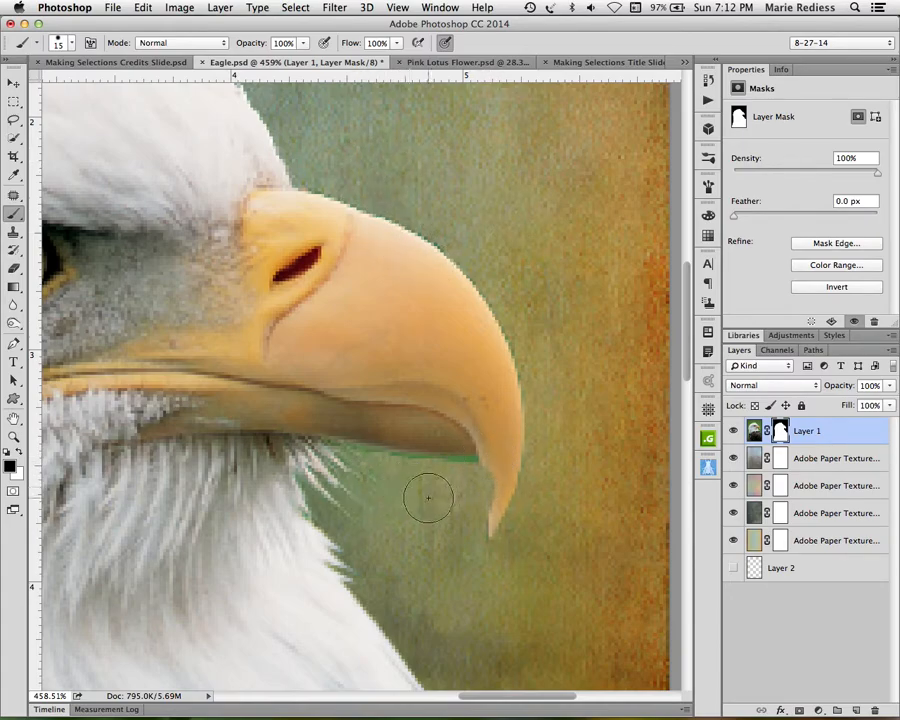
{"action": "mouse_move", "coordinate": [428, 497]}
{"action": "left_mouse_down"}
{"action": "mouse_move", "coordinate": [406, 492]}
{"action": "mouse_move", "coordinate": [418, 497]}
{"action": "left_mouse_up"}
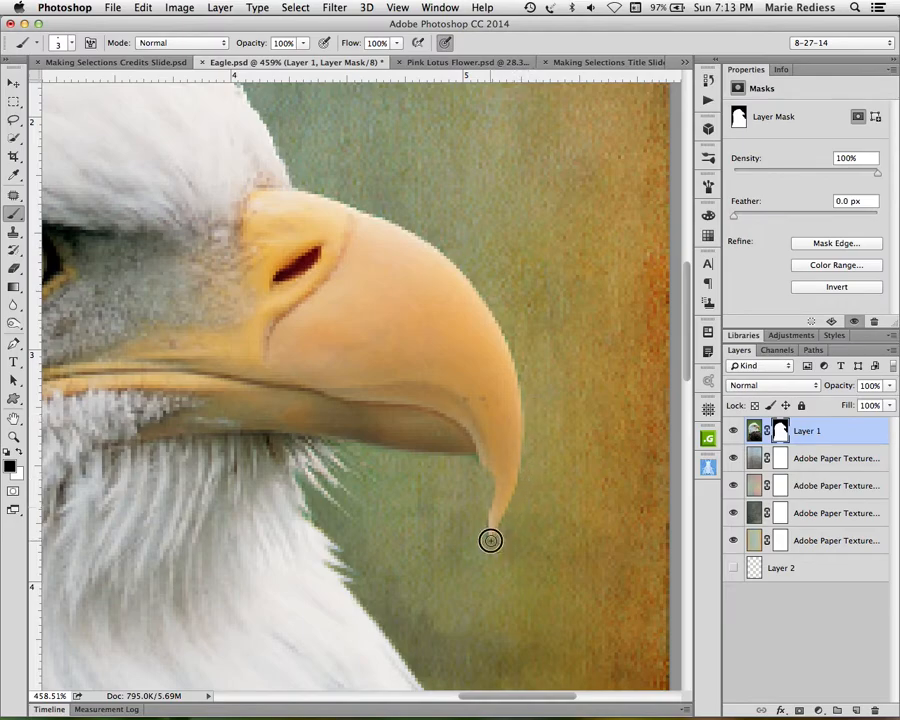
{"action": "key", "text": "x"}
{"action": "mouse_move", "coordinate": [480, 458]}
{"action": "left_mouse_down"}
{"action": "mouse_move", "coordinate": [490, 515]}
{"action": "mouse_move", "coordinate": [494, 482]}
{"action": "mouse_move", "coordinate": [483, 540]}
{"action": "mouse_move", "coordinate": [500, 497]}
{"action": "mouse_move", "coordinate": [485, 540]}
{"action": "left_mouse_up"}
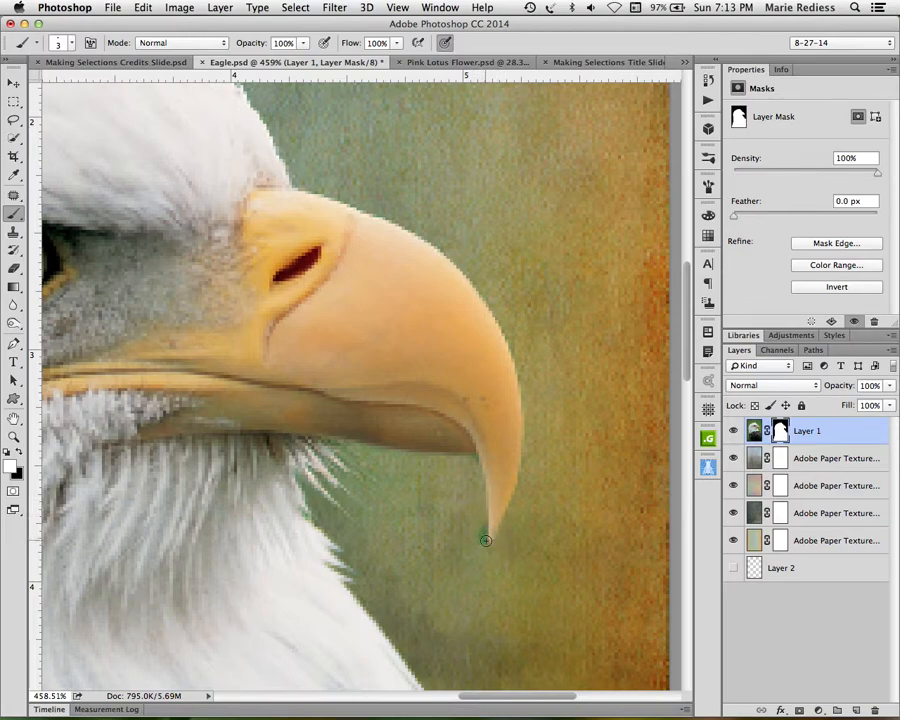
{"action": "key", "text": "x"}
{"action": "mouse_move", "coordinate": [478, 516]}
{"action": "left_mouse_down"}
{"action": "mouse_move", "coordinate": [482, 544]}
{"action": "mouse_move", "coordinate": [476, 526]}
{"action": "left_mouse_up"}
Step: View the whole eagle composite and bring up the Making Selections Credits Slide.psd document
{"action": "key", "text": "super+0"}
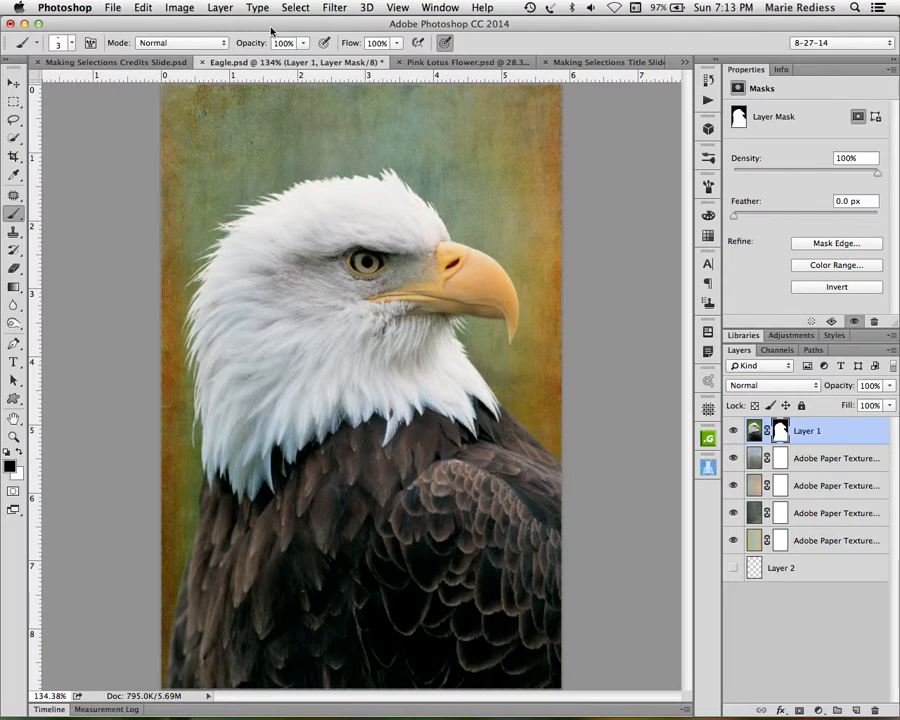
{"action": "left_click", "coordinate": [144, 63]}
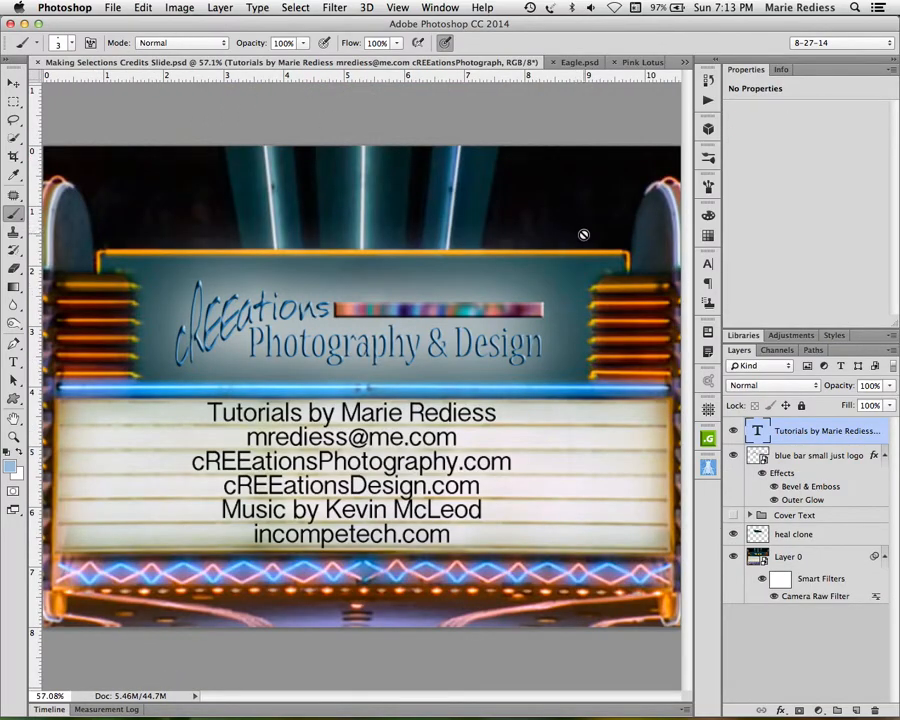